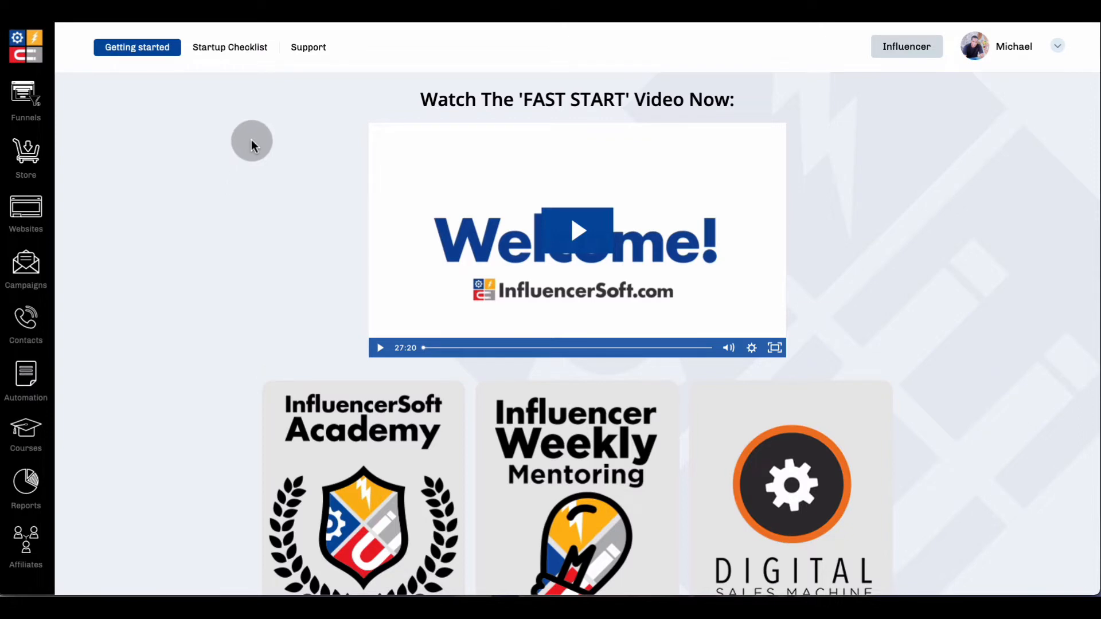
Open the list of funnels and create a new blank funnel.
click(29, 99)
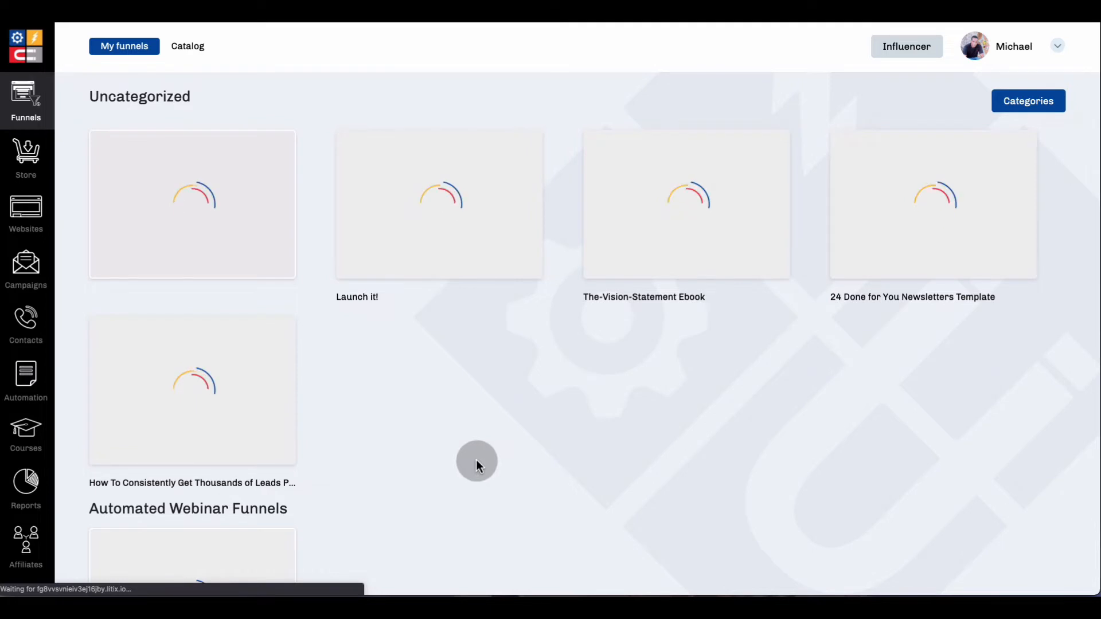
scroll(476, 459, down, 2)
scroll(475, 459, down, 3)
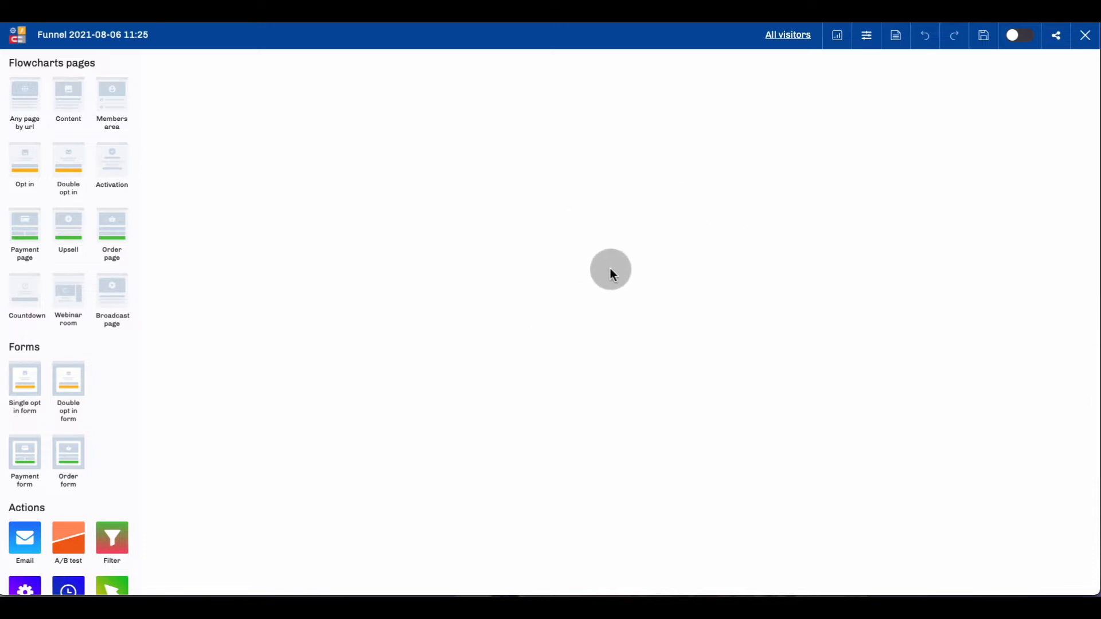
Rename the new funnel as "Test" and save the funnel settings.
click(146, 39)
drag(438, 136, 311, 142)
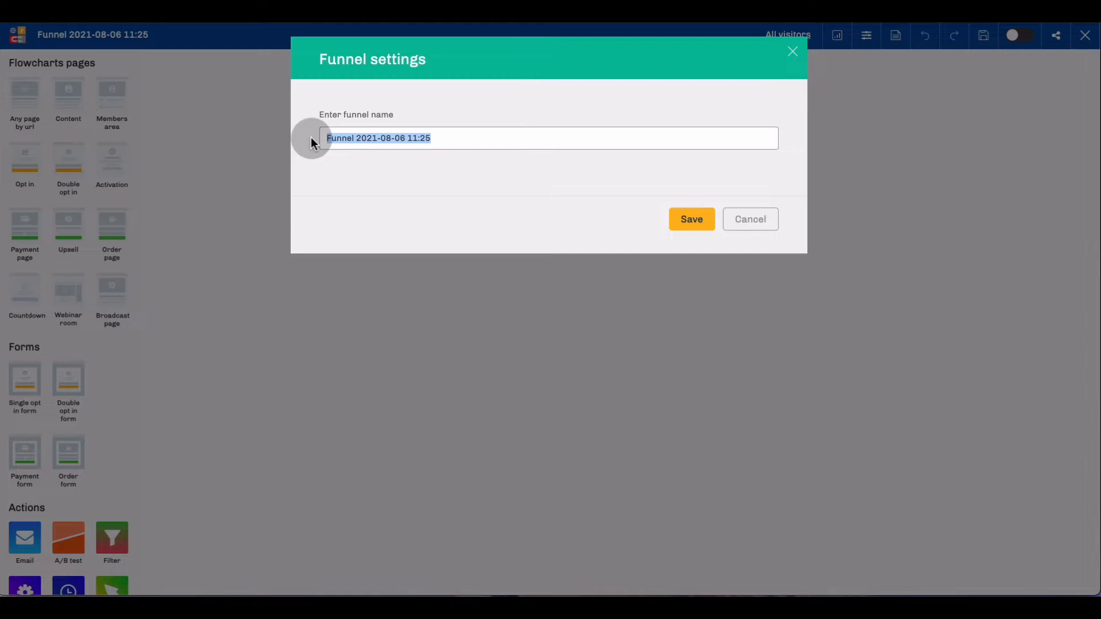
text(Test)
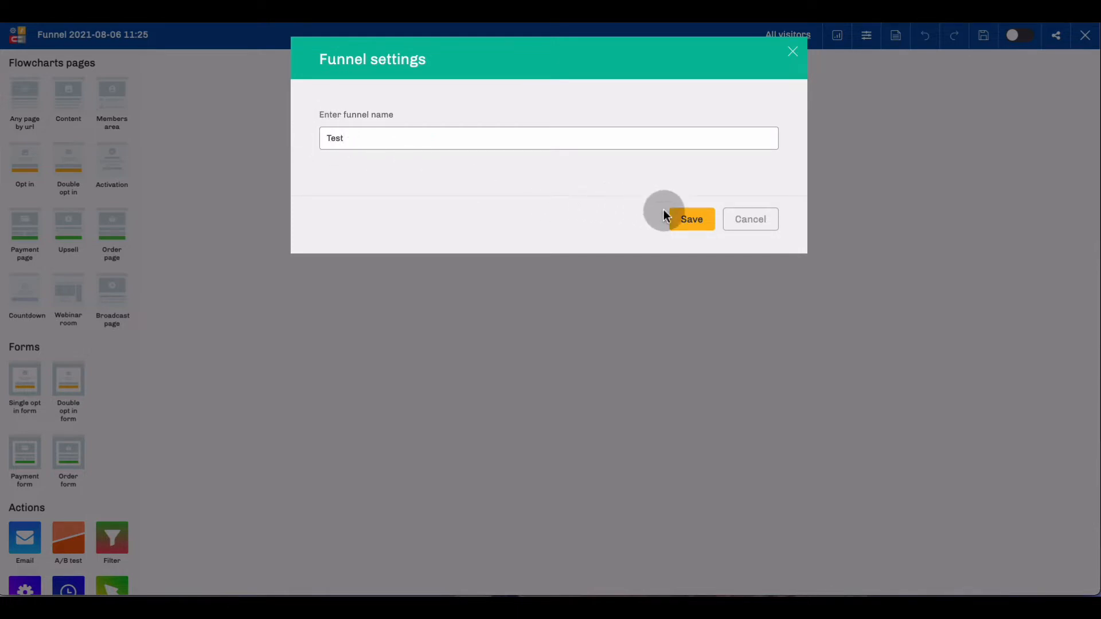
click(691, 220)
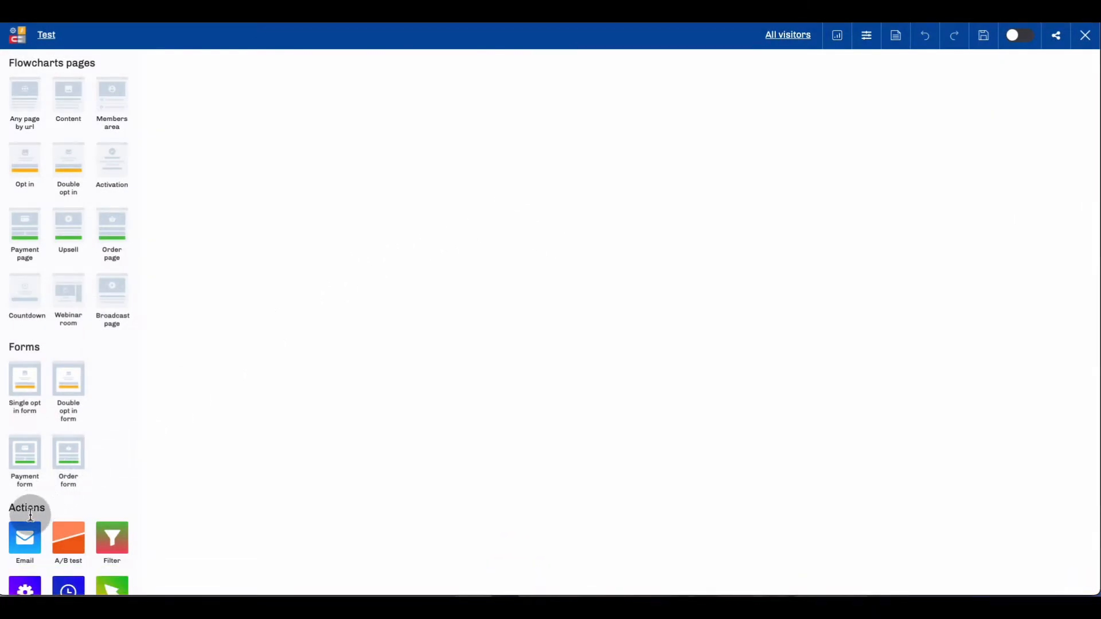
Add an Email action to the empty funnel canvas and title it "Email Invite".
drag(25, 530, 398, 236)
drag(619, 319, 417, 229)
click(414, 232)
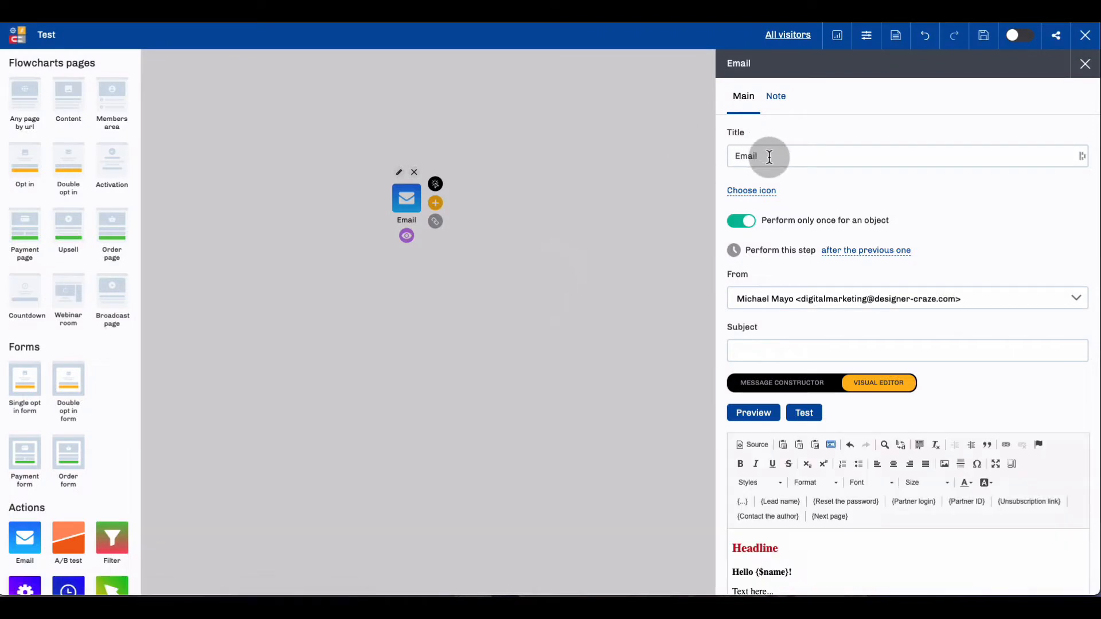
click(770, 157)
double_click(771, 158)
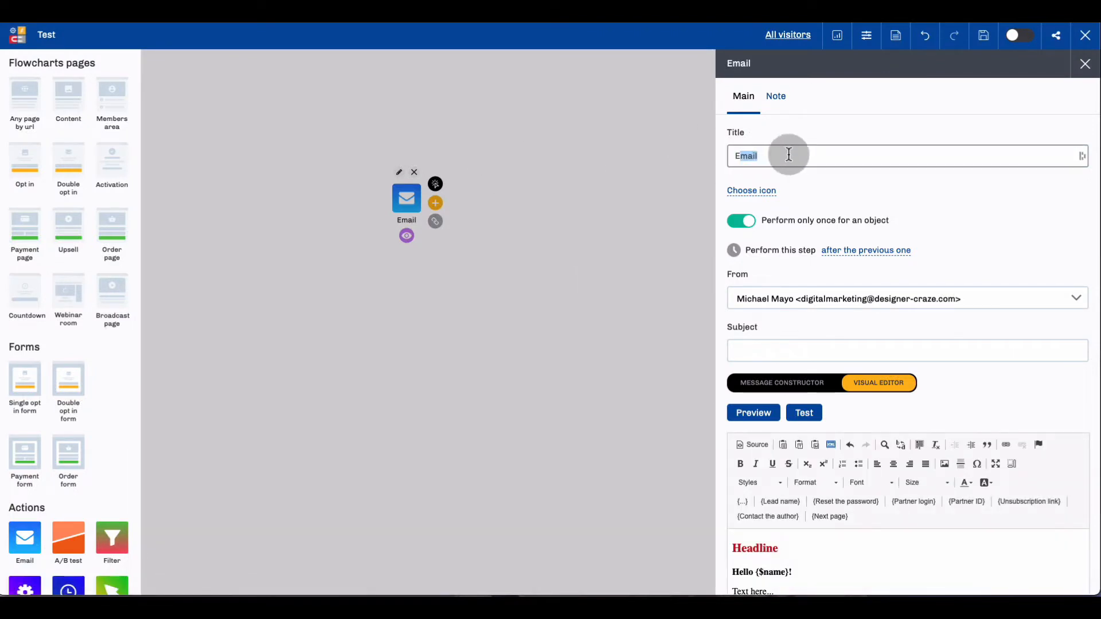
click(772, 158)
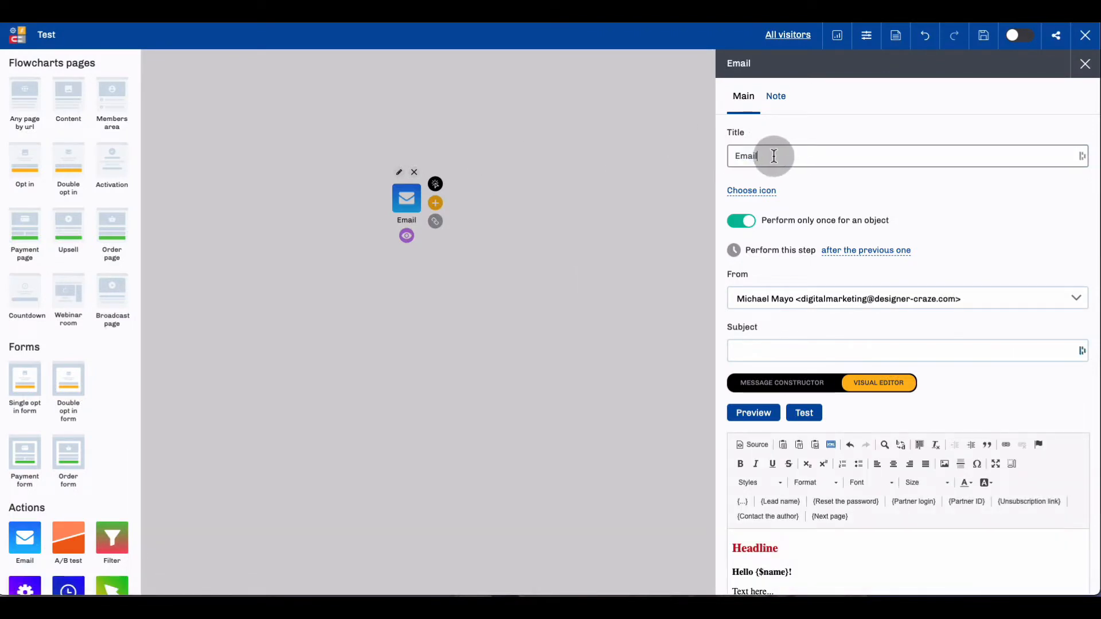
text(In)
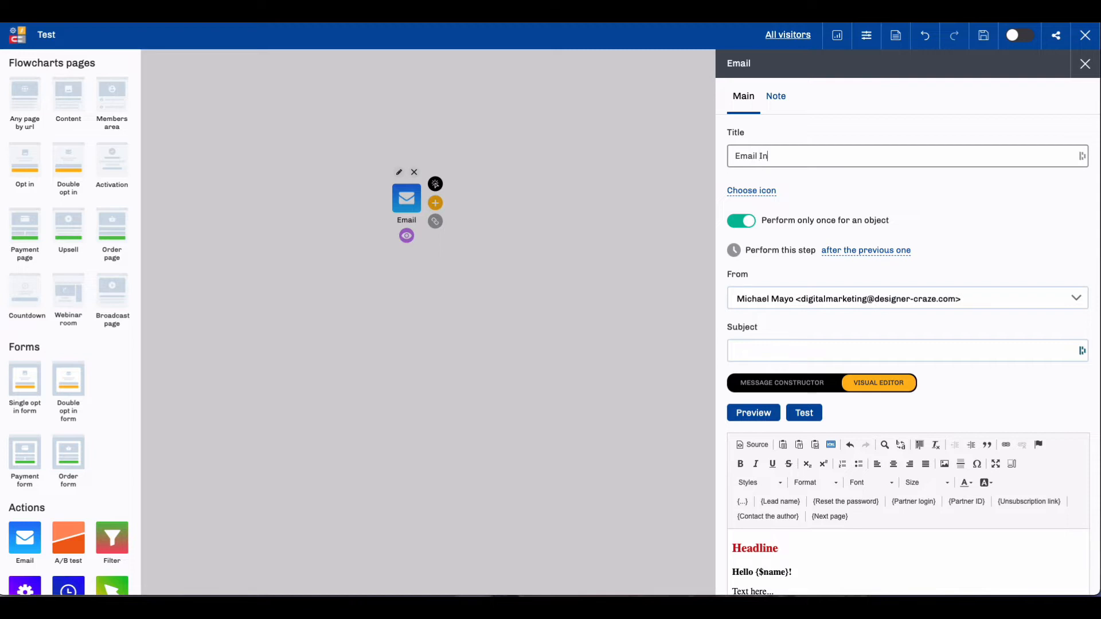
text(vite)
click(1084, 64)
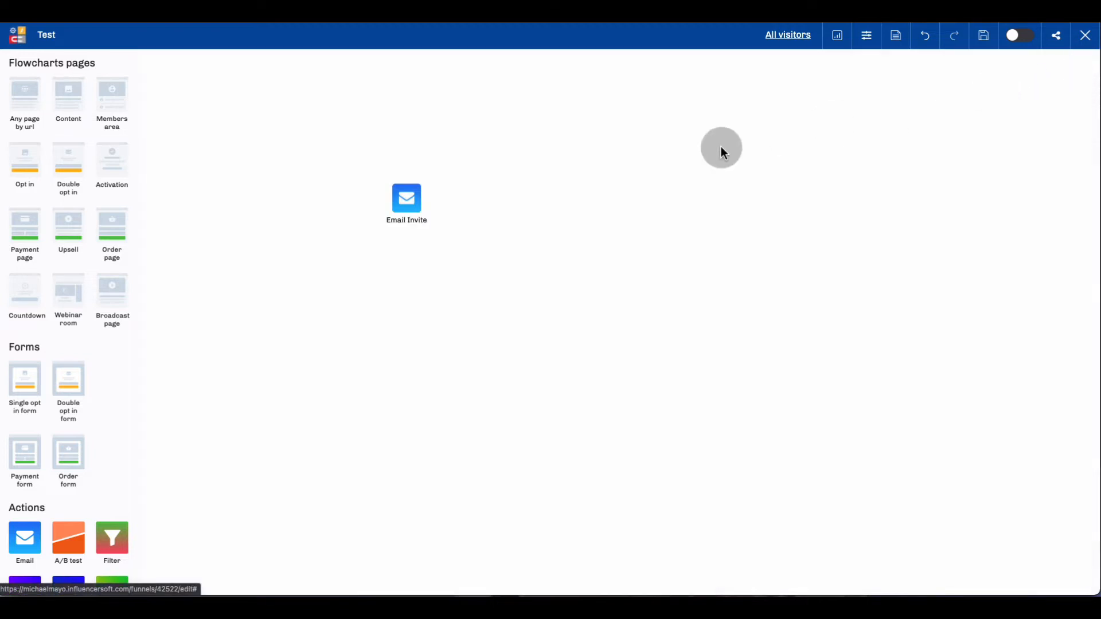
Add an Opt in page to the canvas and position it beside the Email Invite element.
click(411, 197)
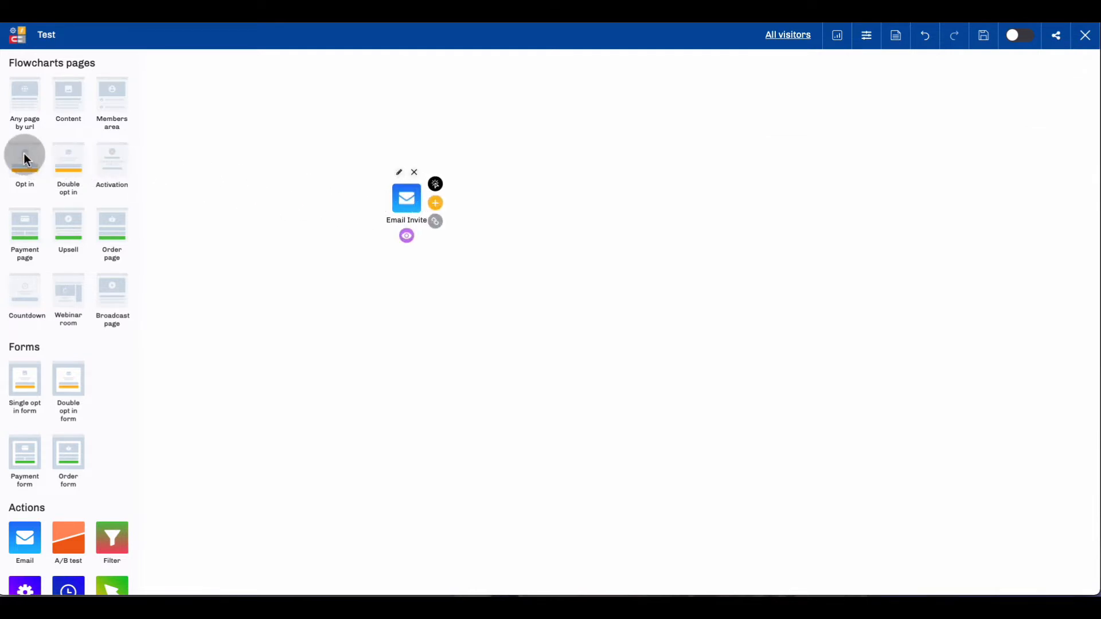
drag(25, 158, 529, 176)
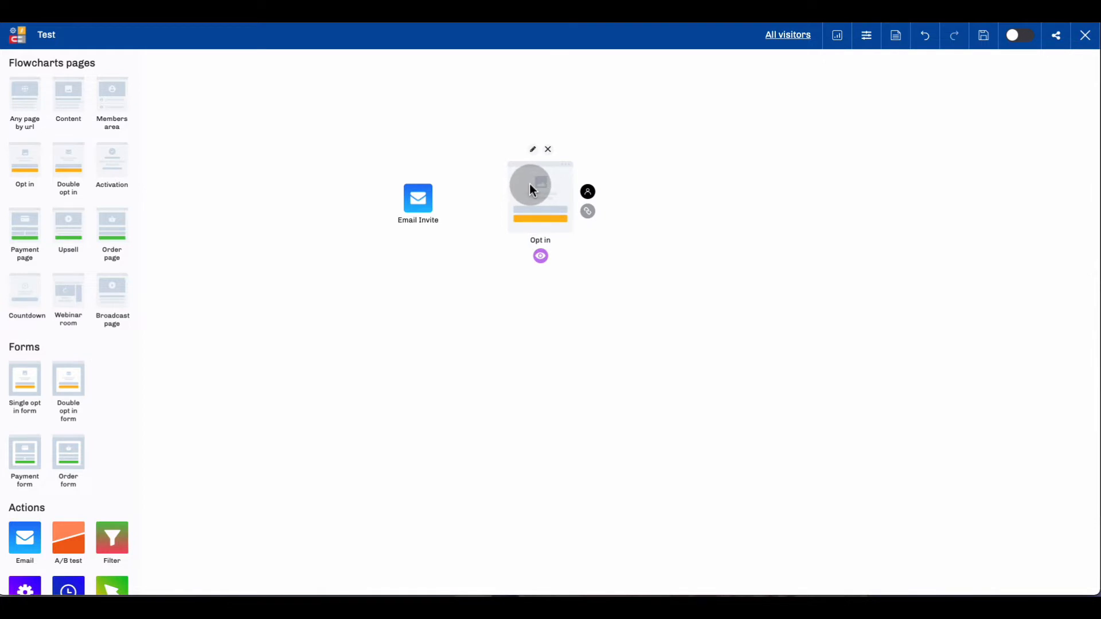
mouse_move(530, 185)
mouse_down()
mouse_move(542, 185)
mouse_move(527, 183)
mouse_up()
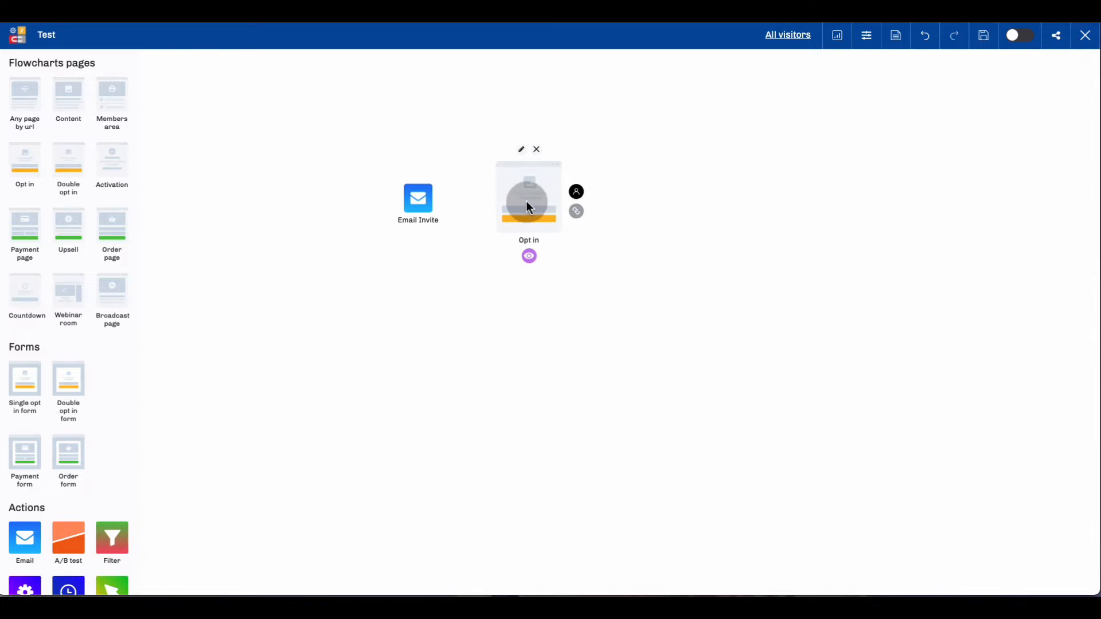
mouse_move(531, 197)
mouse_down()
mouse_move(518, 189)
mouse_move(537, 191)
mouse_up()
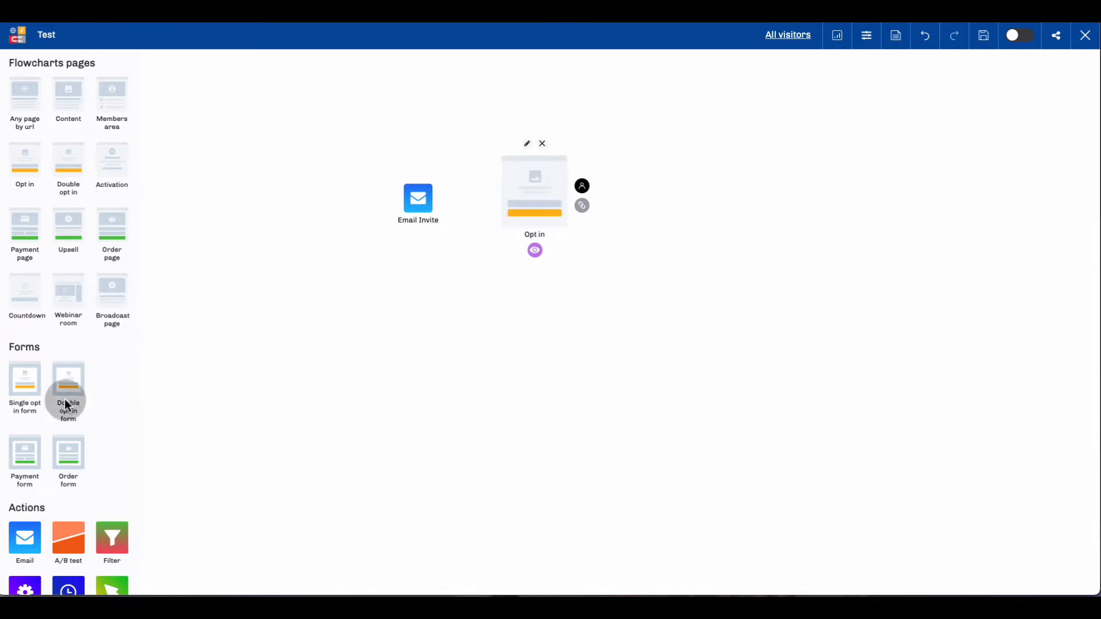
Add a second Email action below the Email Invite and Opt in elements and title it "Thank You".
drag(25, 536, 452, 278)
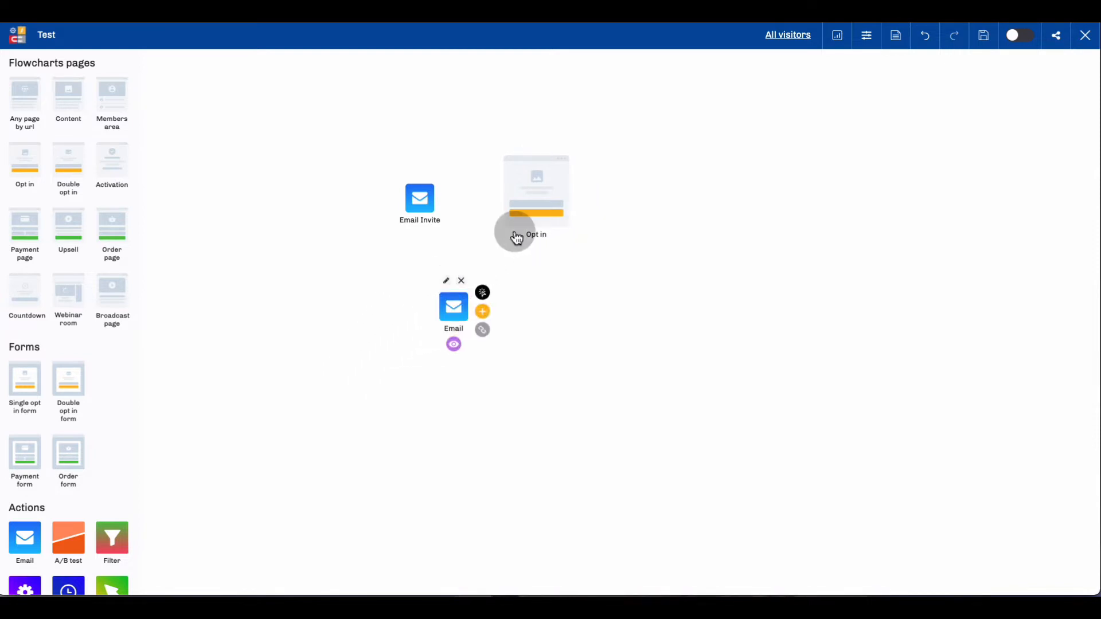
double_click(453, 335)
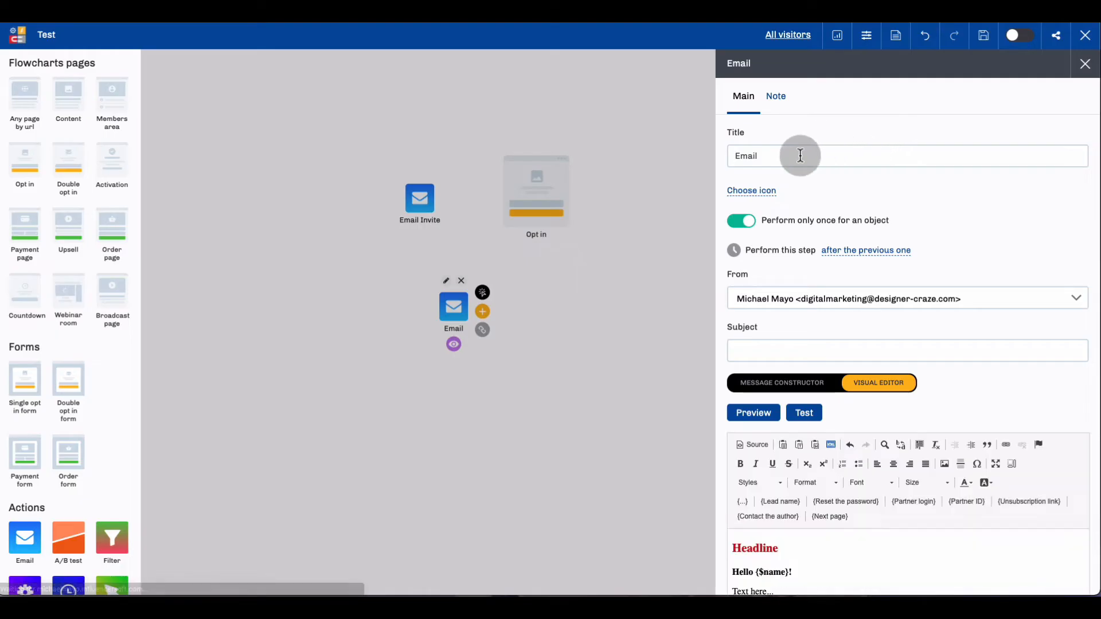
drag(800, 156, 717, 155)
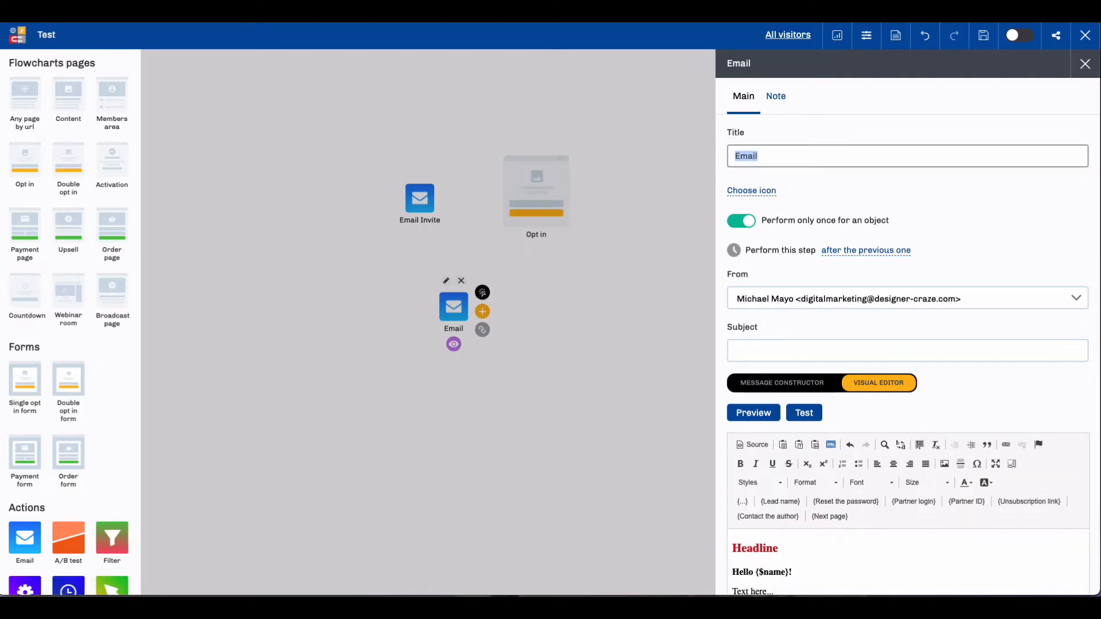
key(BackSpace)
text(Thank You)
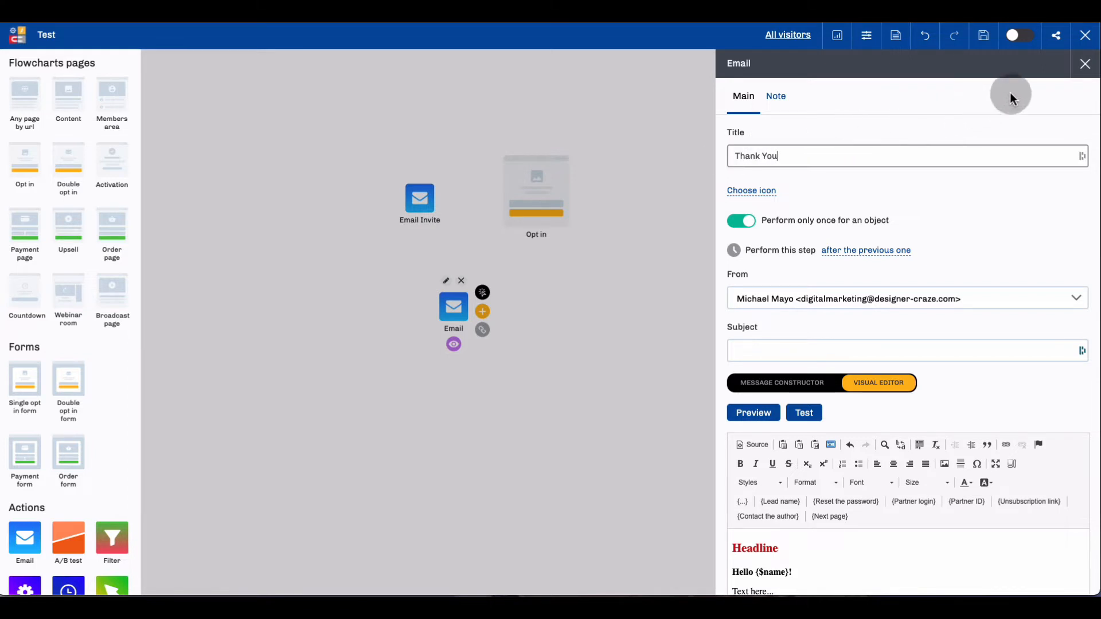
click(1083, 65)
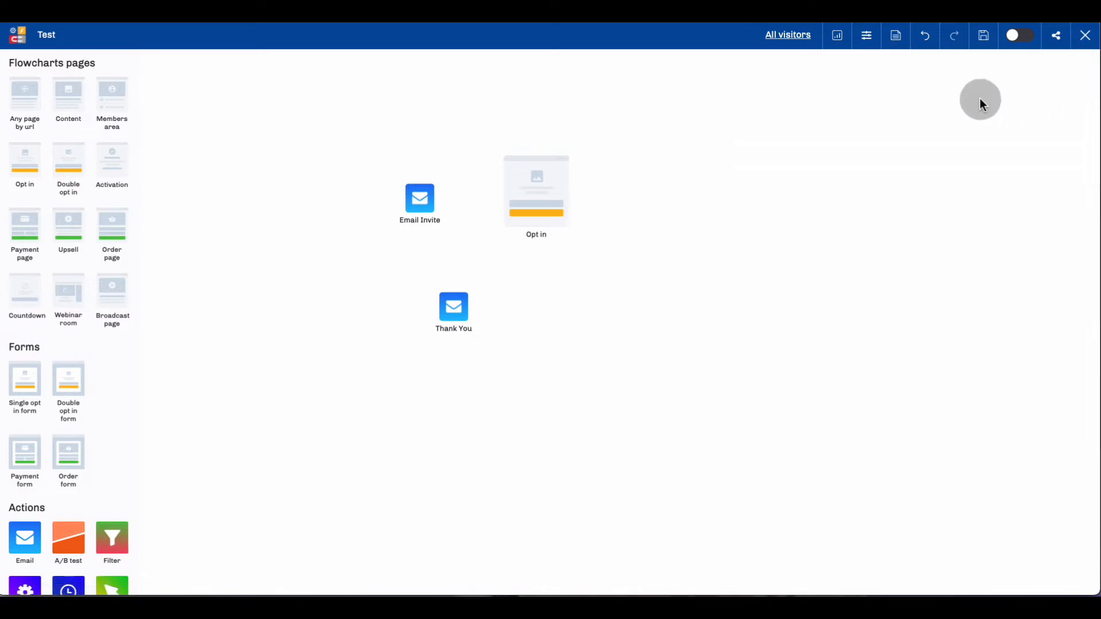
Connect the Email Invite element to the Opt in page and move the email slightly farther from the page.
click(461, 305)
click(412, 202)
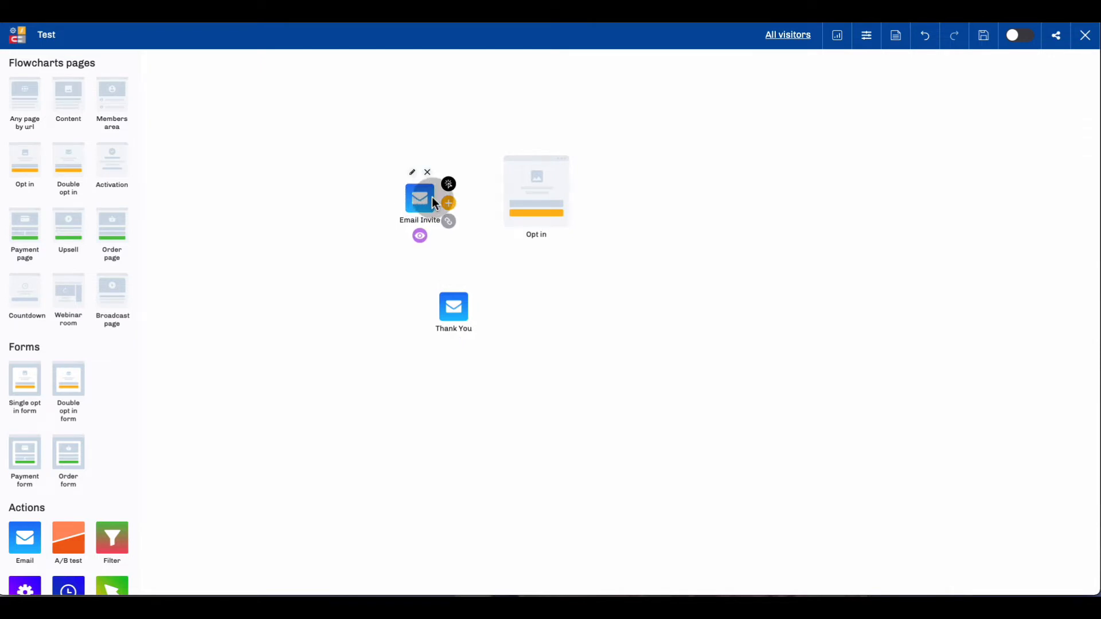
drag(449, 183, 528, 187)
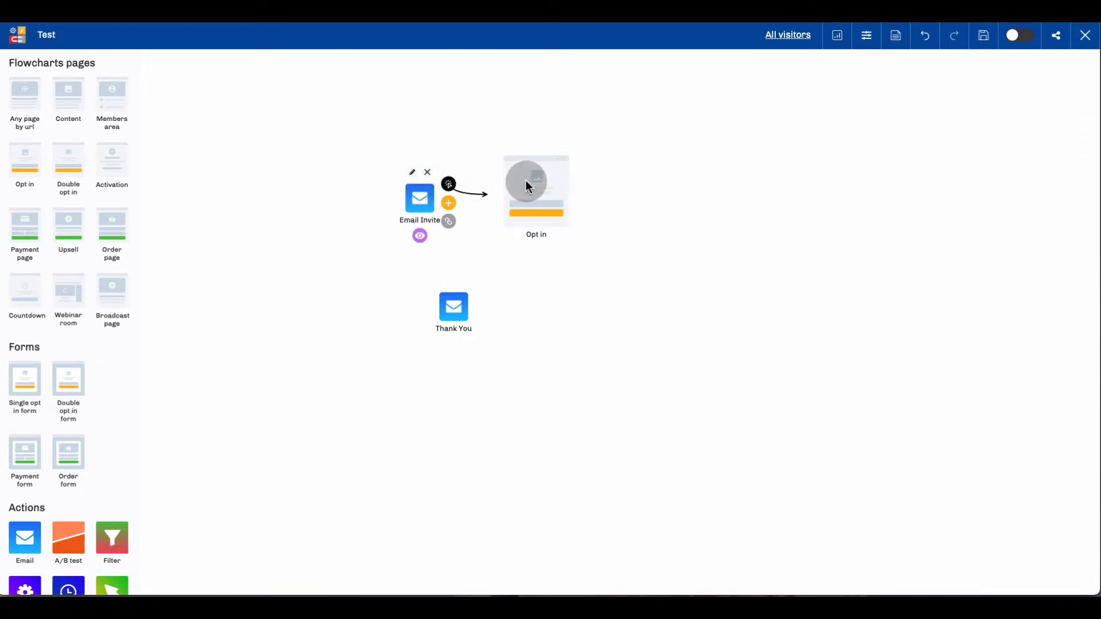
drag(418, 197, 400, 186)
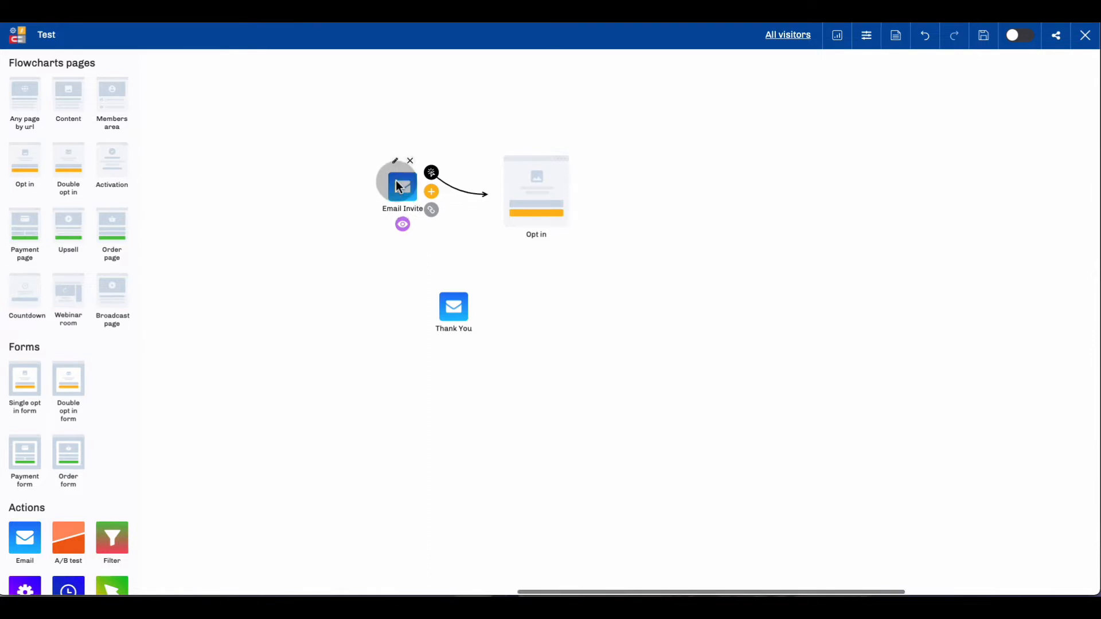
Connect the Opt in page to the Thank You email and reposition the email lower on the canvas.
click(452, 303)
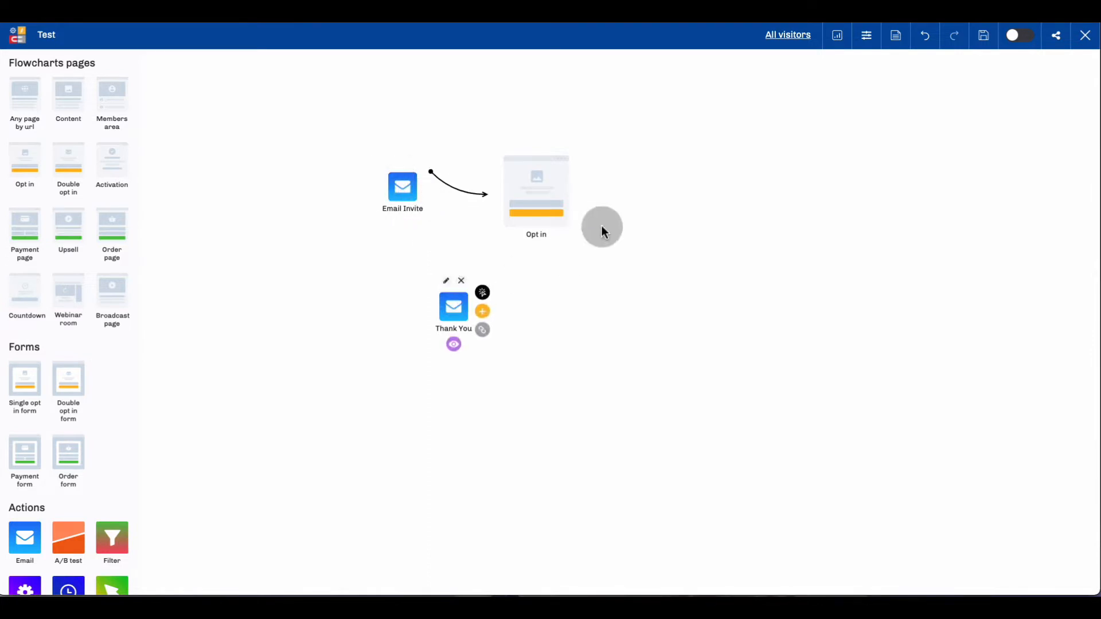
click(547, 182)
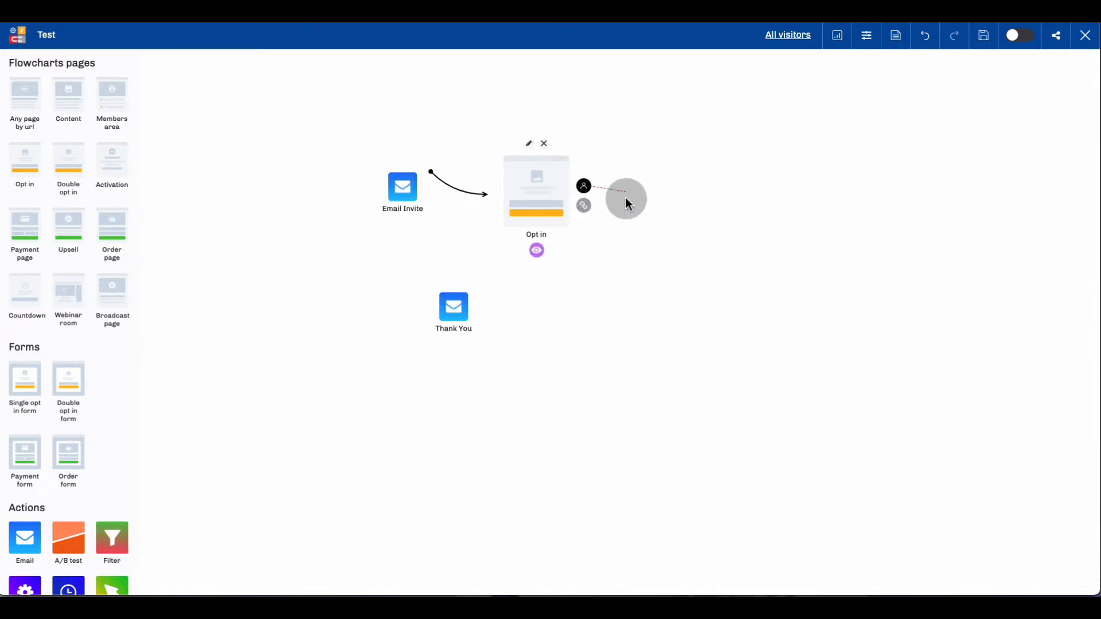
drag(628, 201, 452, 301)
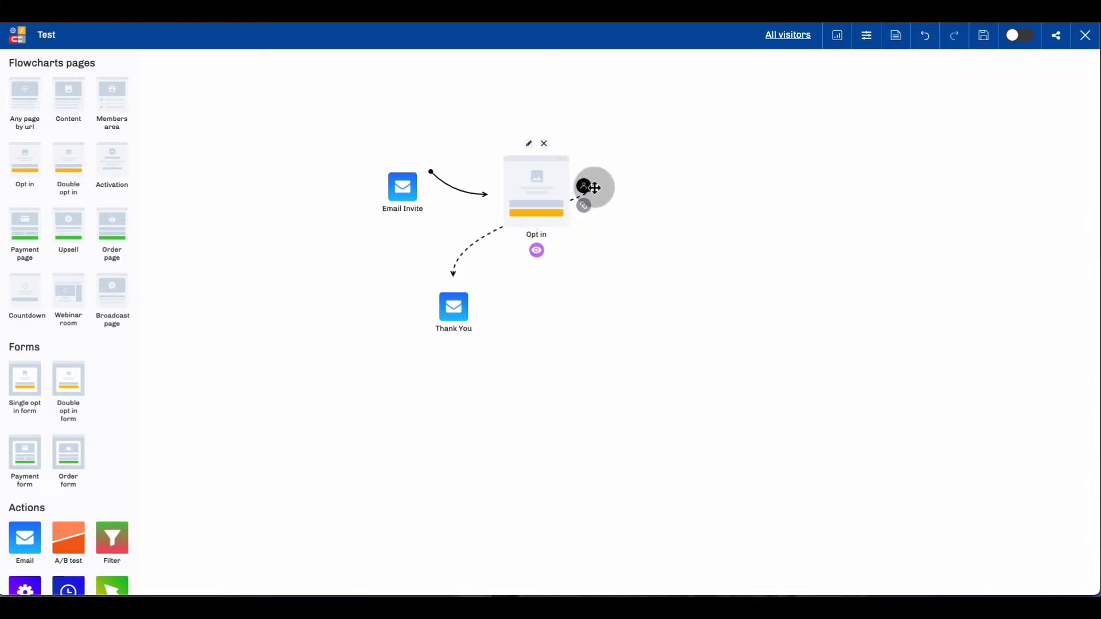
drag(594, 187, 513, 349)
click(412, 181)
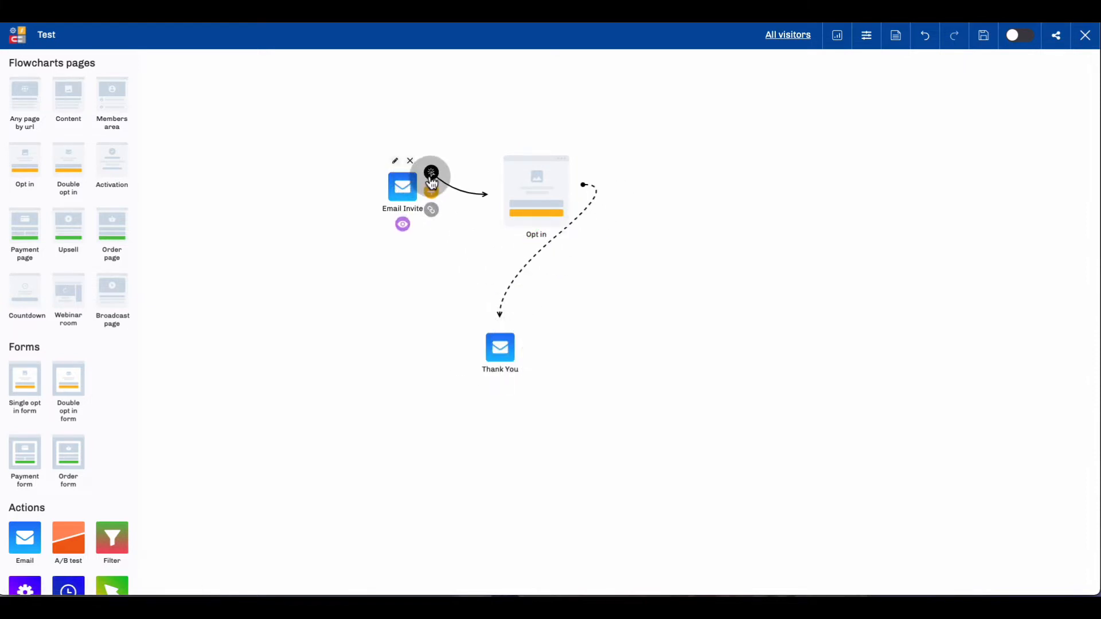
drag(433, 182, 455, 362)
click(559, 186)
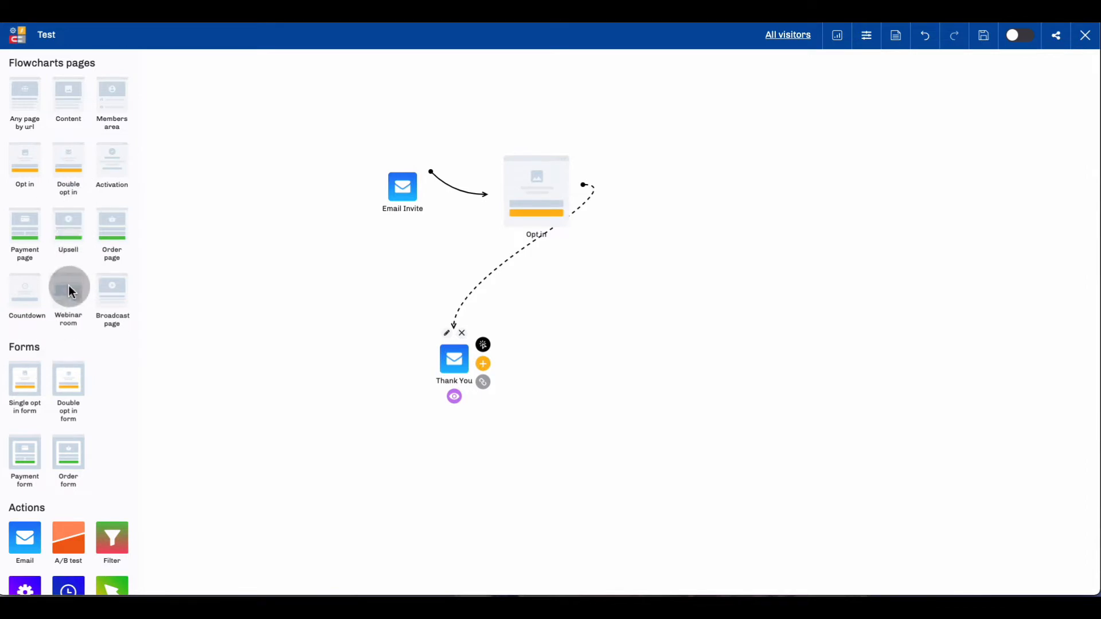
Add a Webinar room page beside the Opt in page and connect the Thank You email to it.
drag(69, 287, 671, 172)
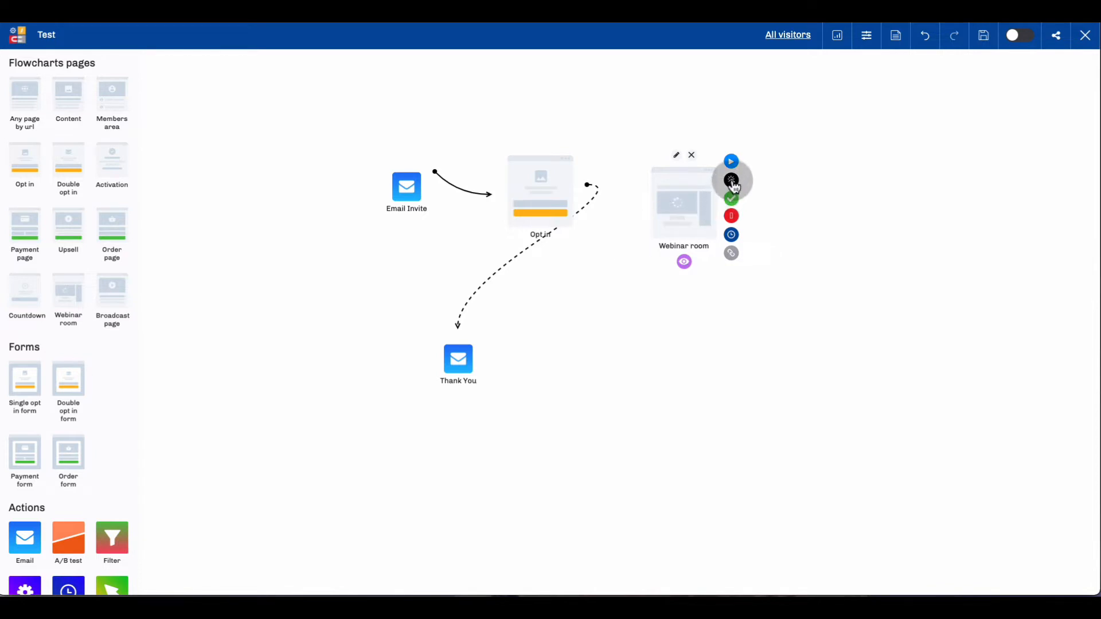
mouse_move(470, 346)
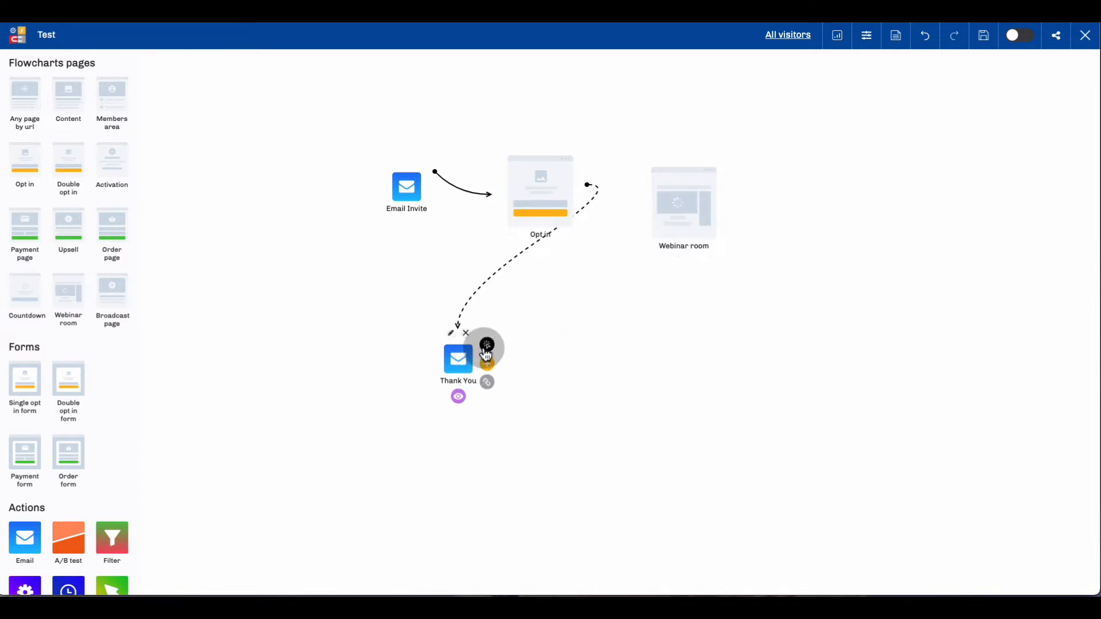
drag(487, 345, 668, 232)
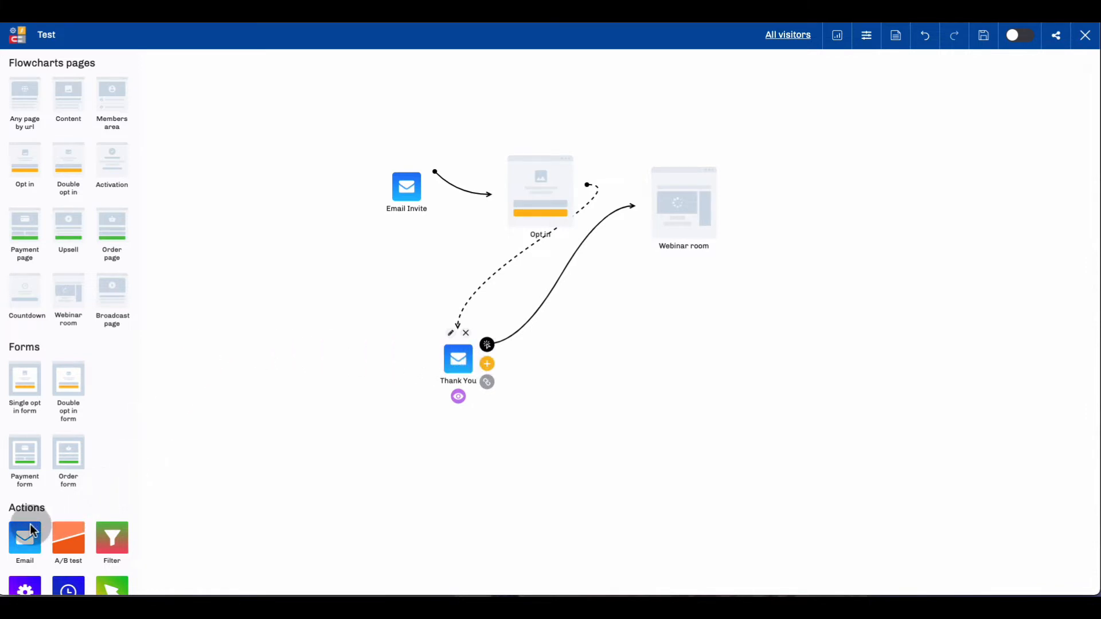
Add a third Email action beside the Thank You email and title it "Email 2".
drag(25, 534, 560, 324)
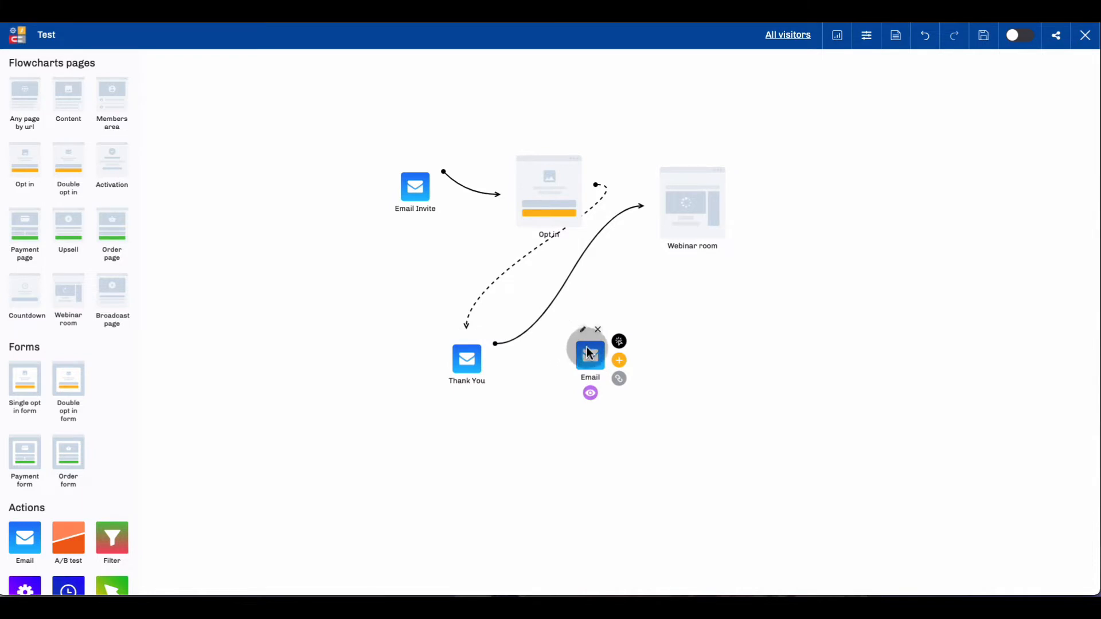
drag(584, 350, 581, 348)
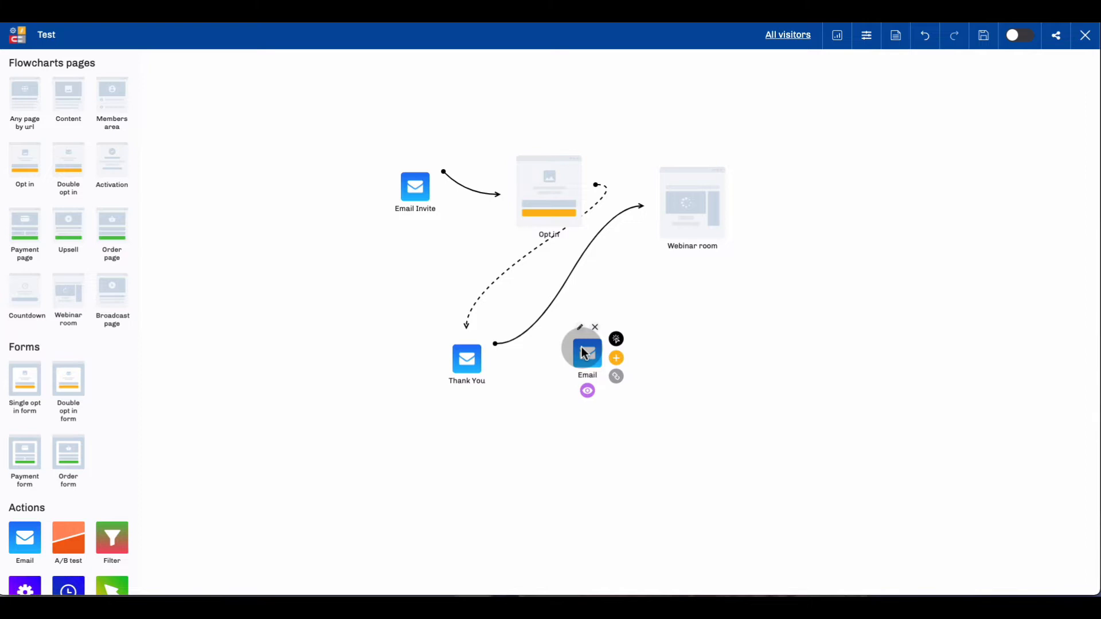
drag(584, 352, 574, 351)
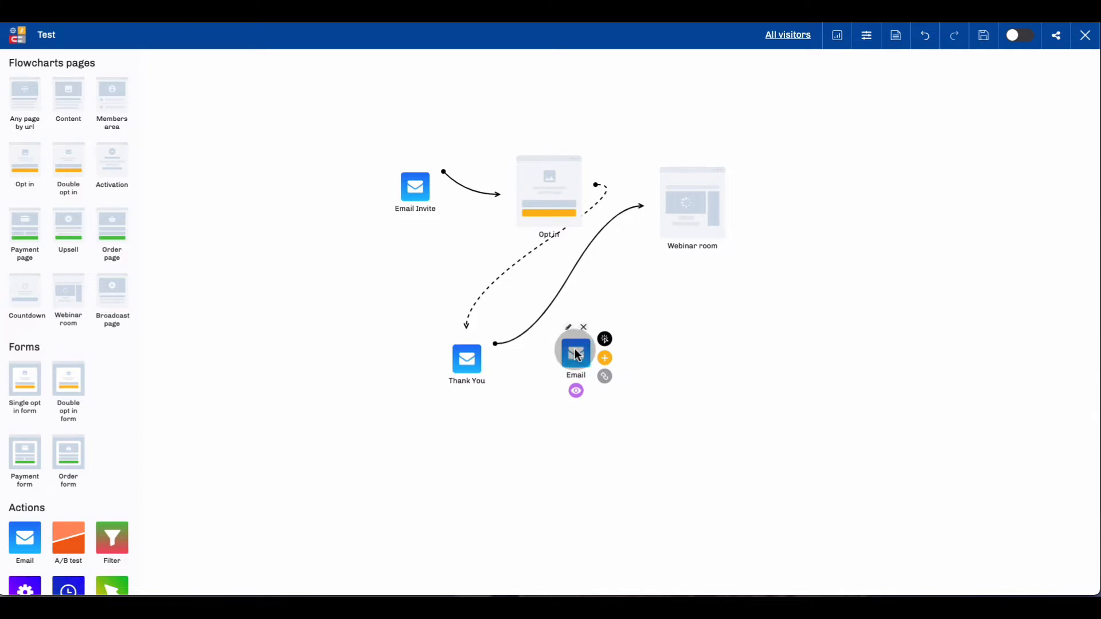
click(576, 382)
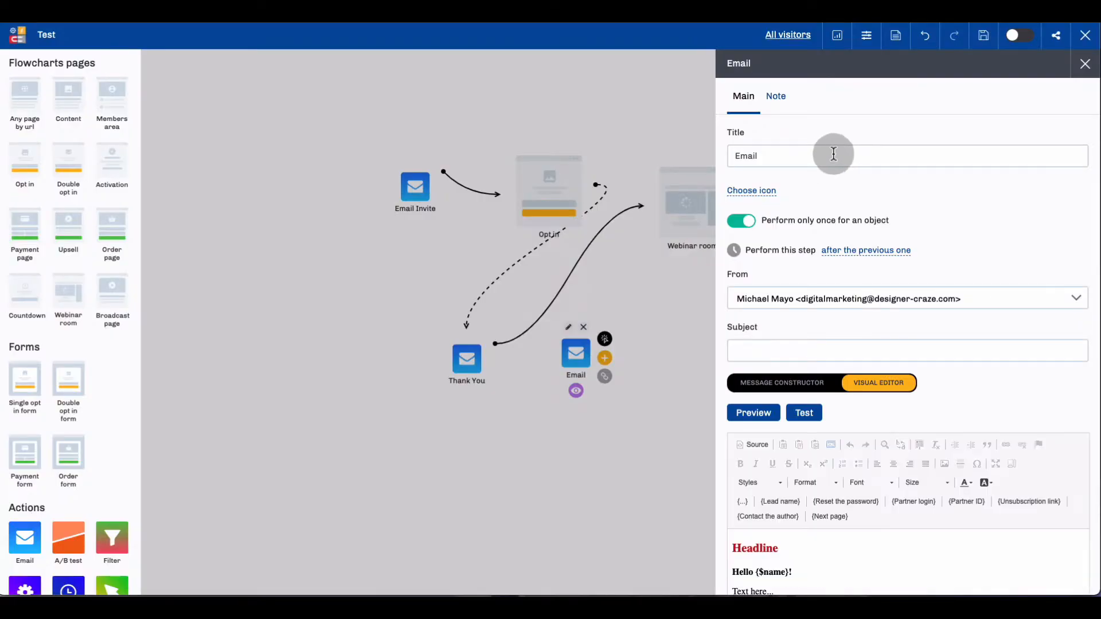
click(799, 153)
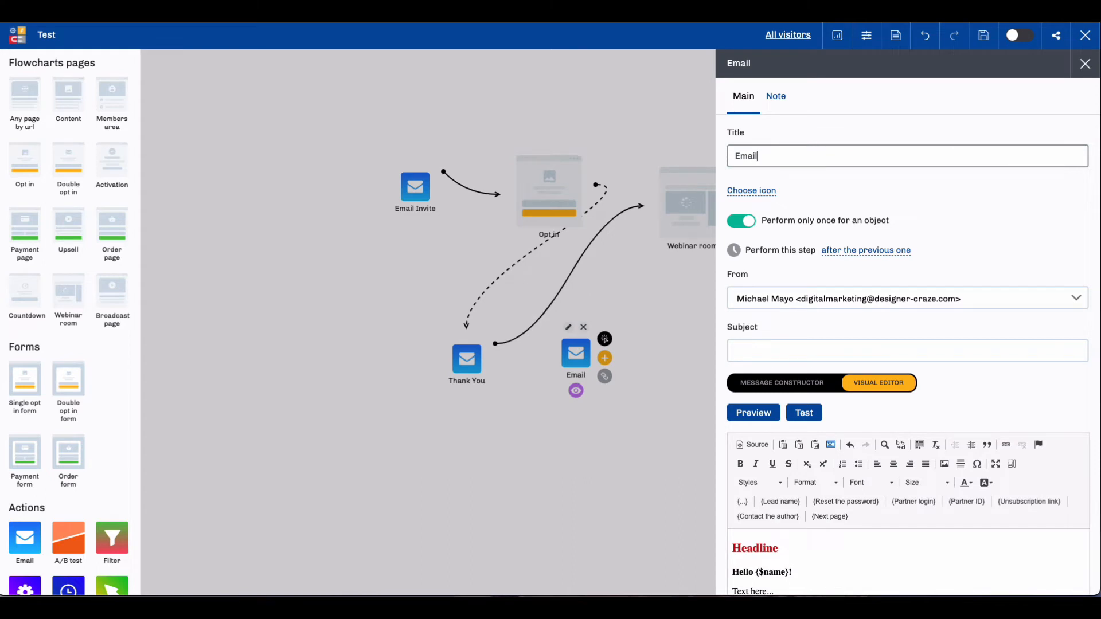
text(2)
click(1084, 63)
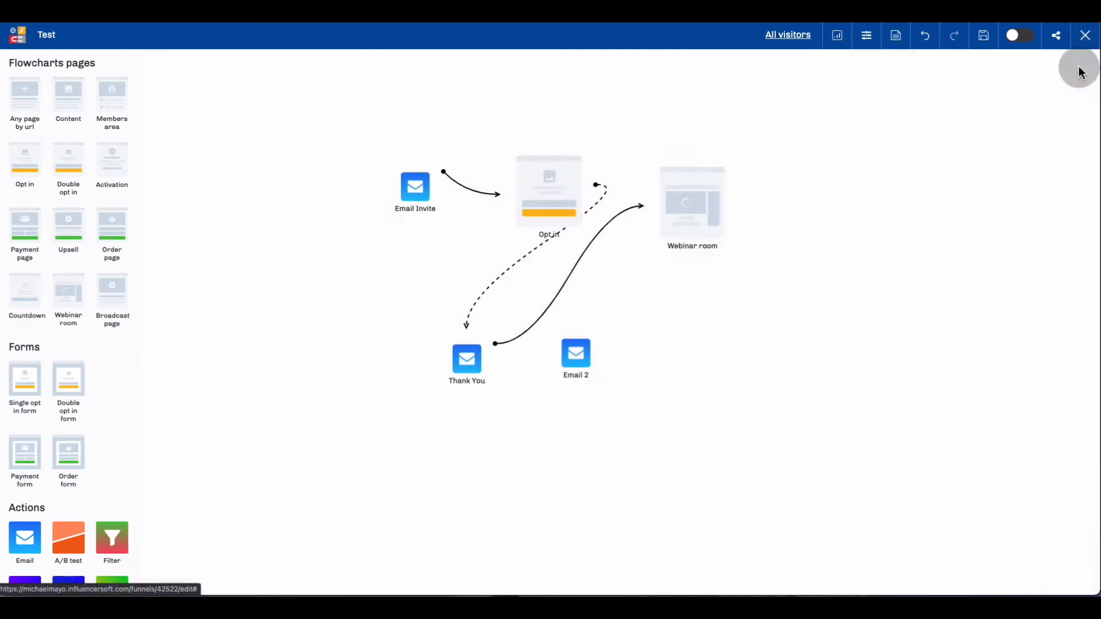
Connect the Thank You email to Email 2, and link Email 2 to the Webinar room page.
mouse_move(472, 357)
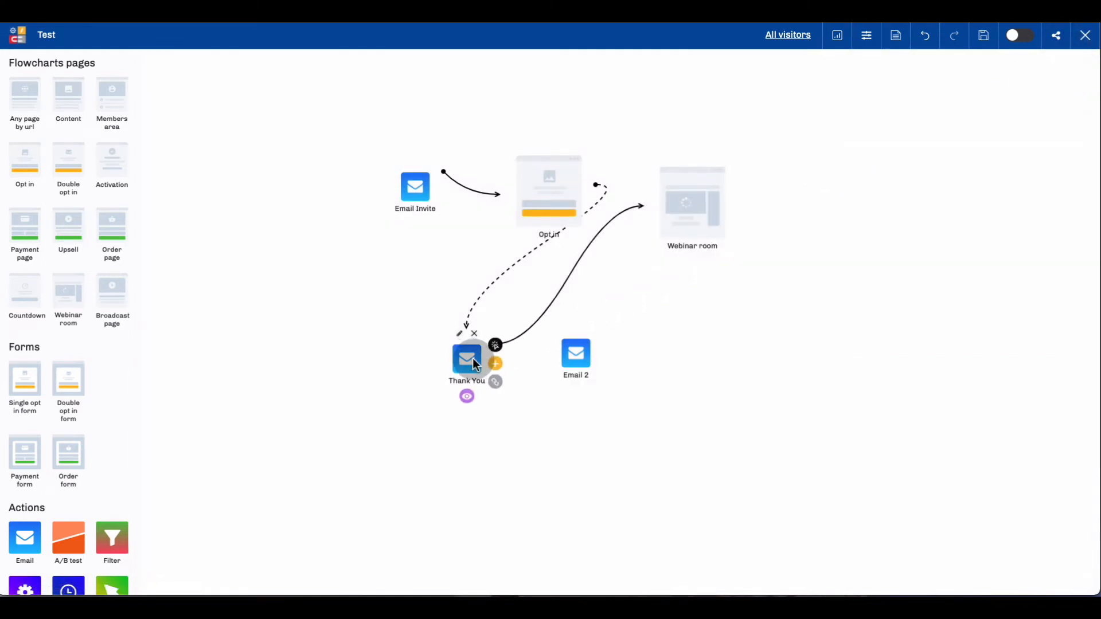
drag(496, 365, 571, 364)
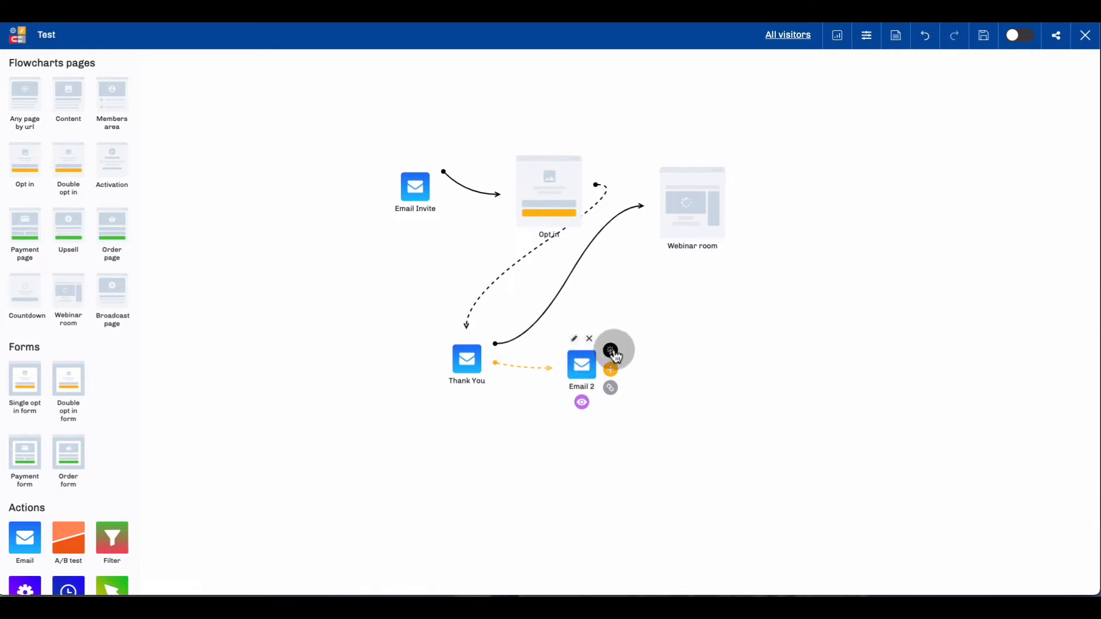
drag(616, 355, 676, 246)
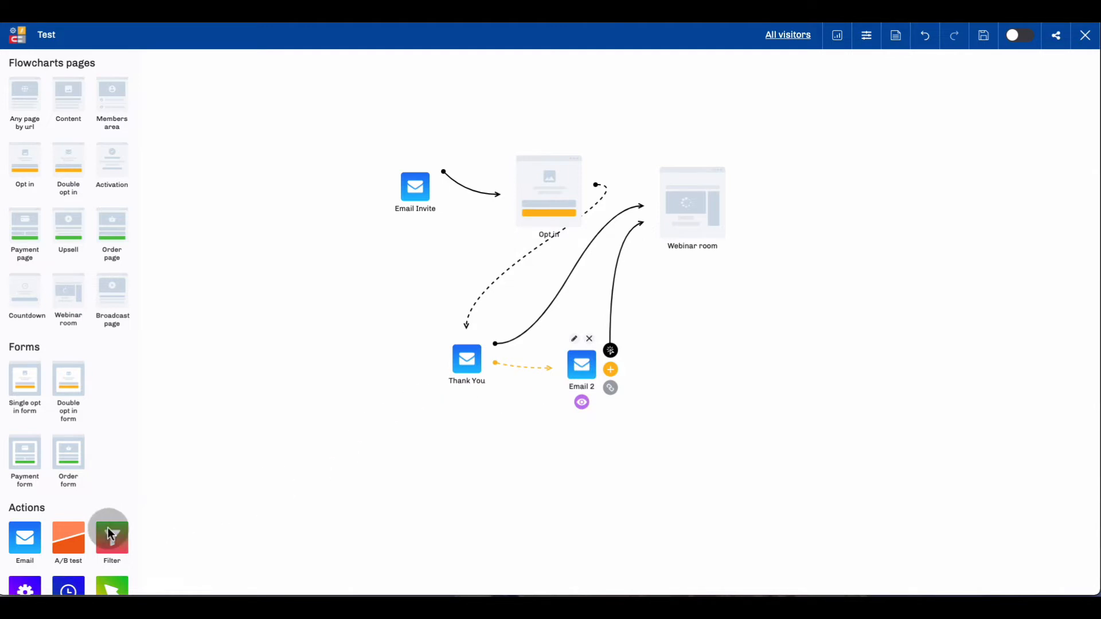
Add another Email action beside Email 2 and connect Email 2 to it.
drag(25, 536, 687, 341)
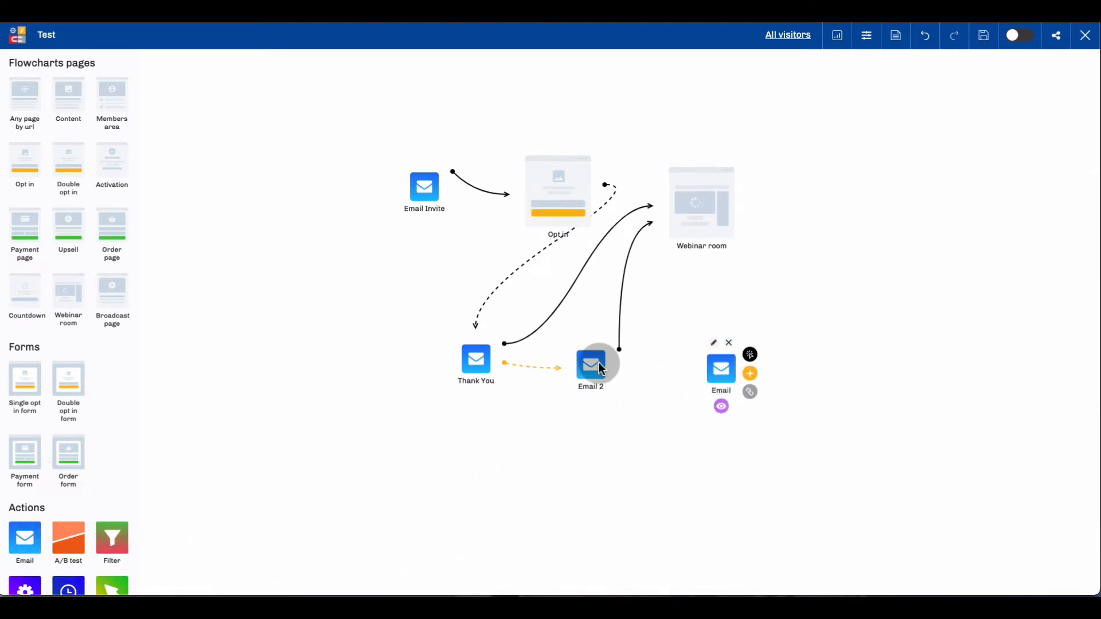
mouse_move(594, 362)
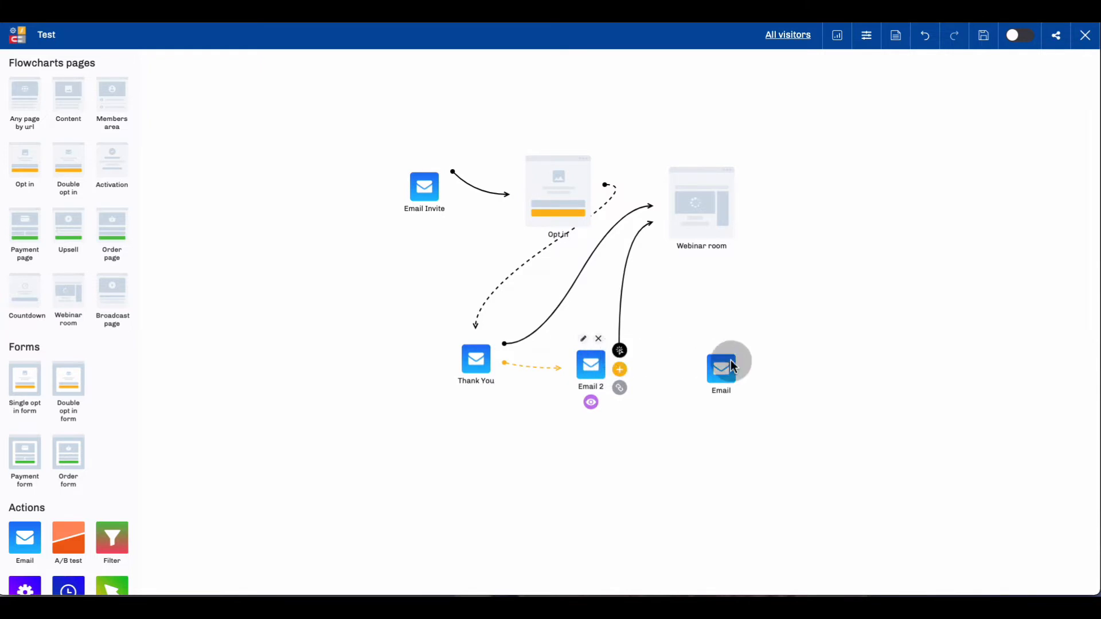
drag(613, 364, 690, 364)
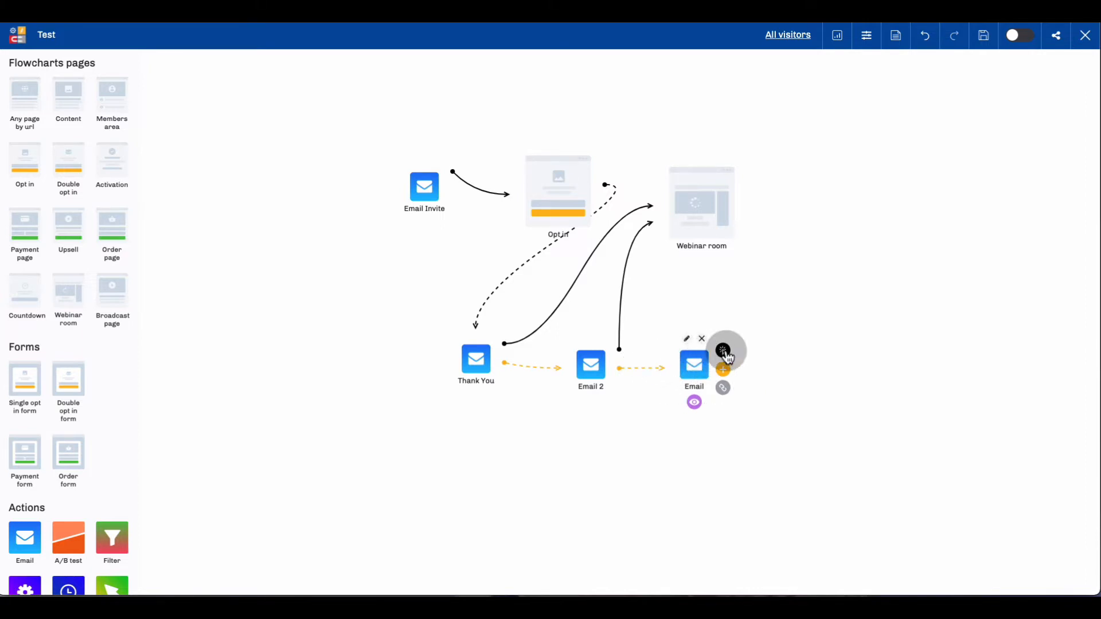
Connect the newest email to the Webinar room page and slightly adjust the positions of both elements.
drag(731, 335, 705, 253)
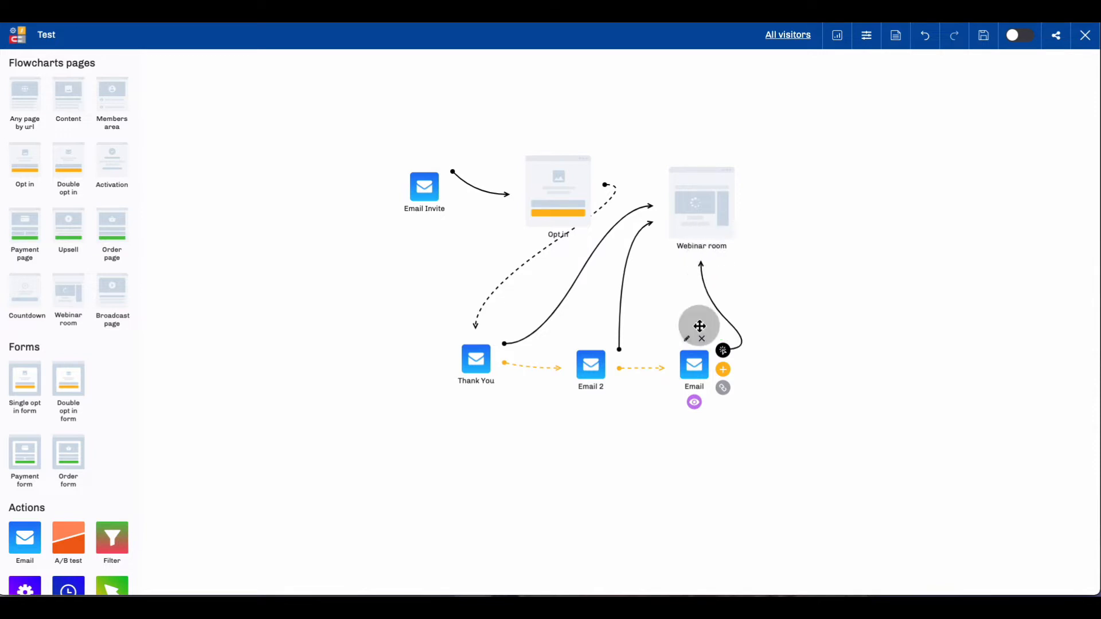
click(694, 366)
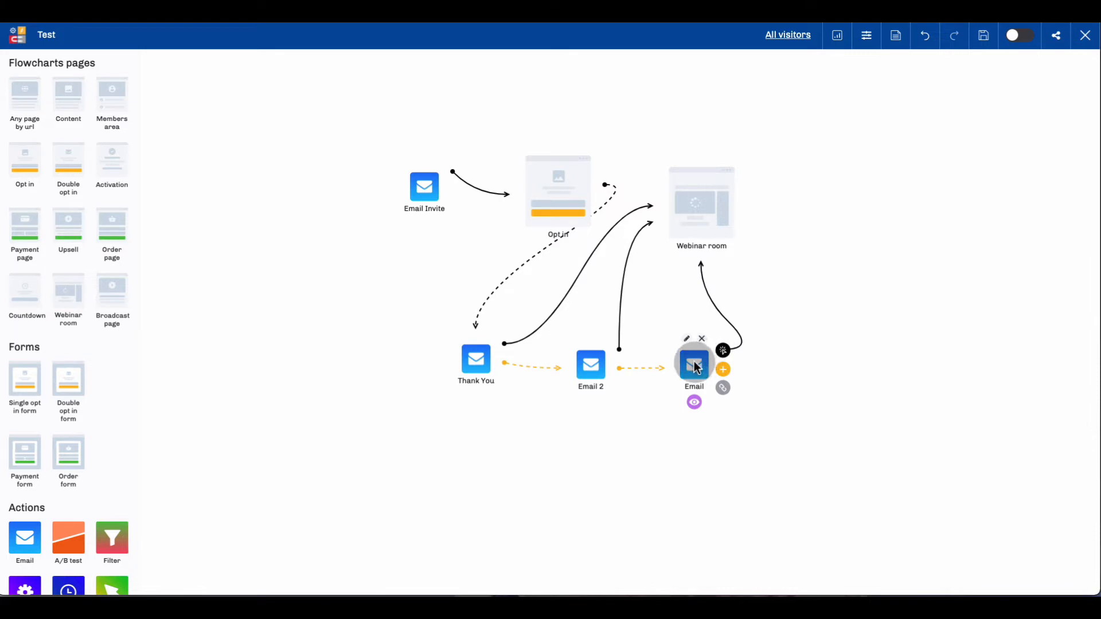
drag(697, 367, 691, 366)
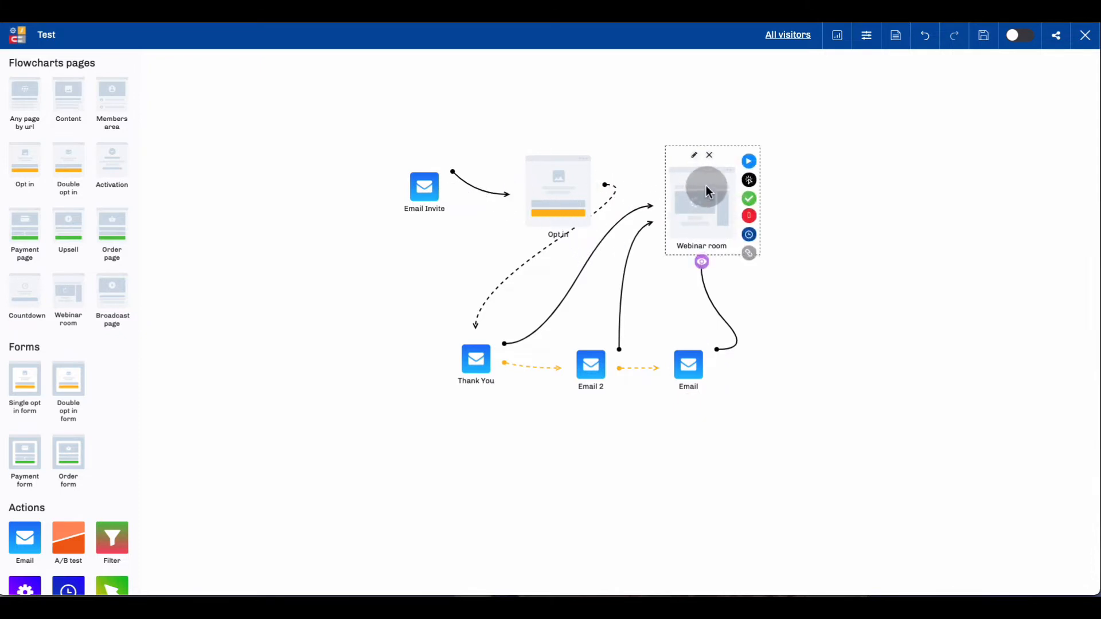
drag(706, 185, 713, 196)
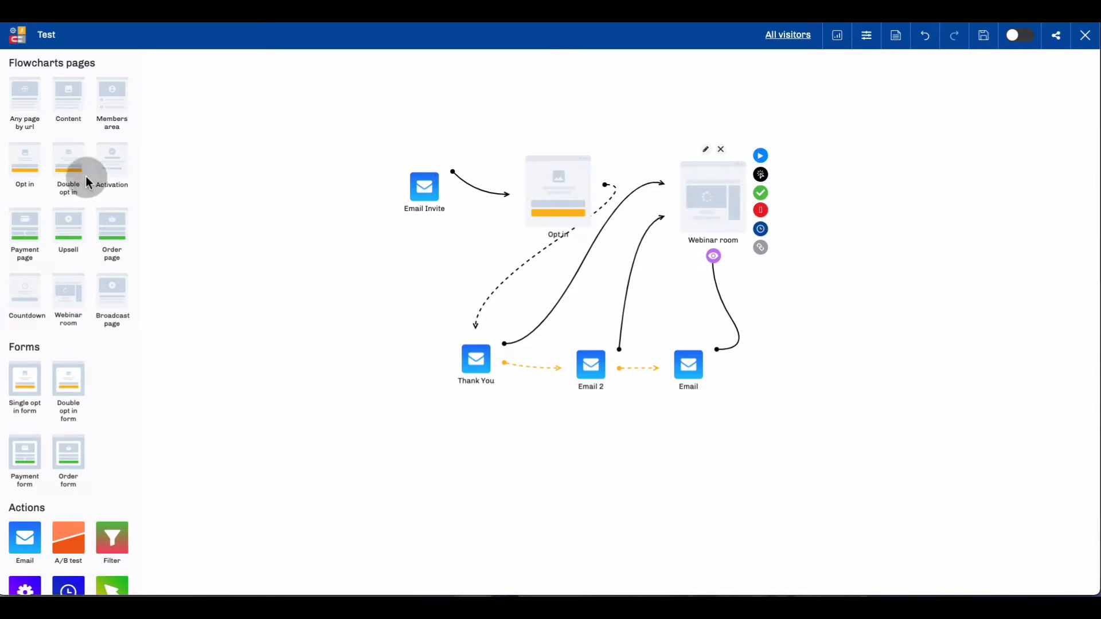
Add an Any page by url element beside the Webinar room and connect the room's "Watched to the end" outcome to it.
drag(21, 103, 878, 165)
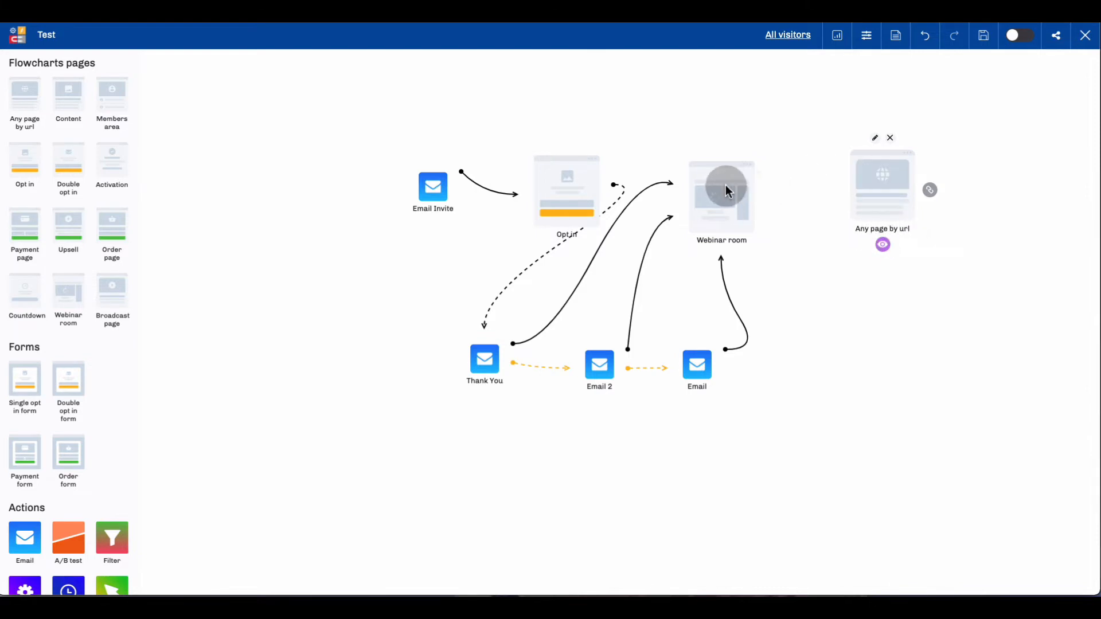
mouse_move(747, 195)
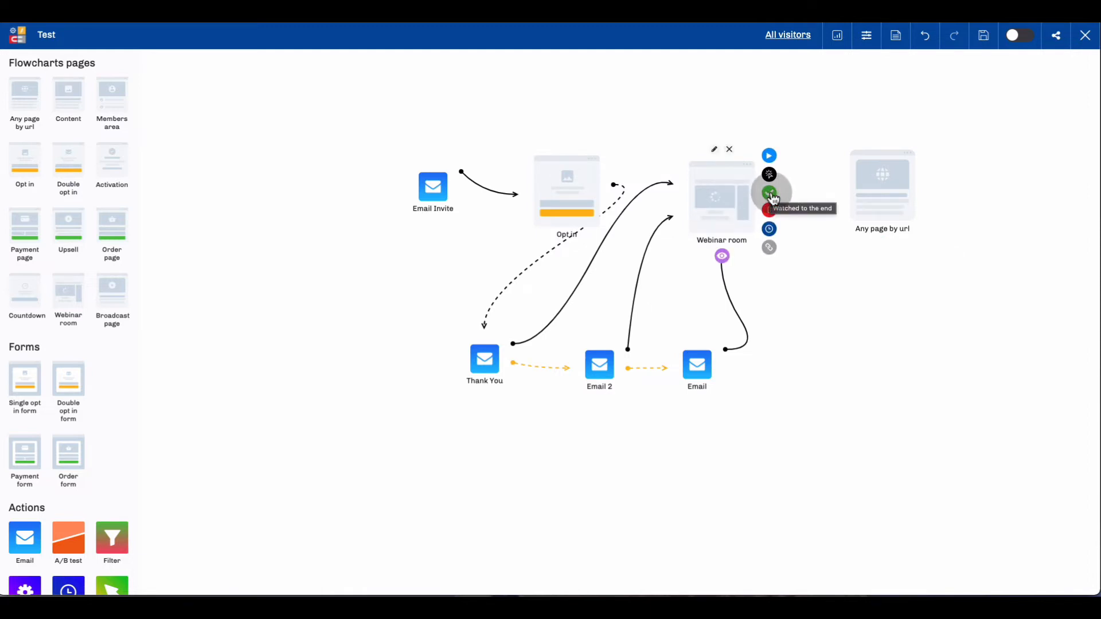
drag(772, 197, 842, 191)
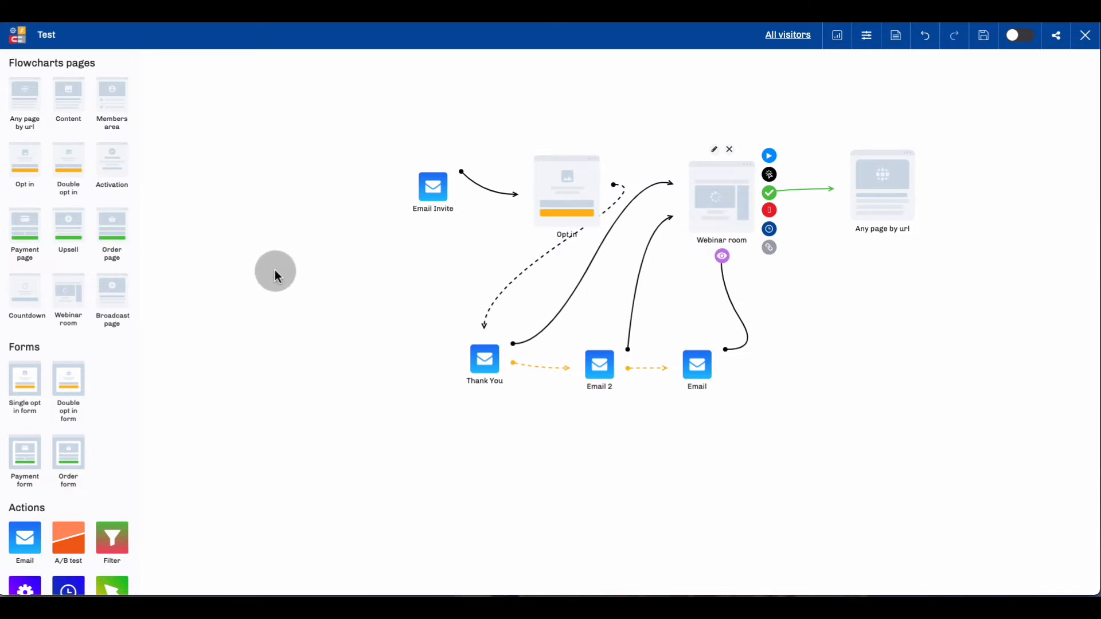
Add a second Webinar room page titled "Webinar Replay" below the Any page by url element and shift it slightly away from the emails.
drag(67, 290, 875, 323)
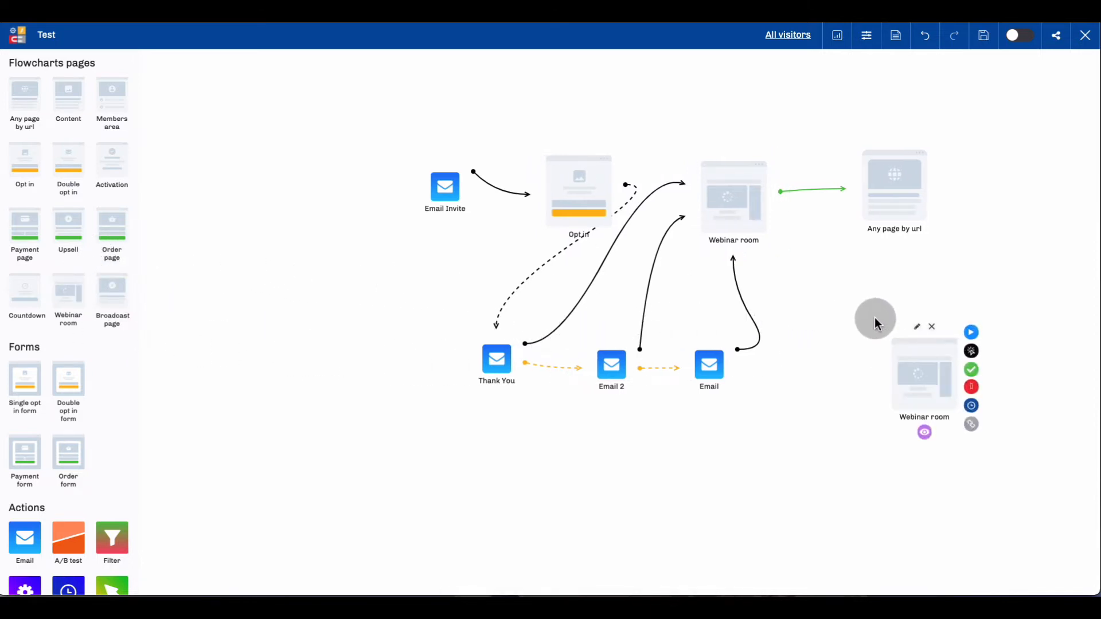
drag(929, 362, 888, 344)
click(876, 401)
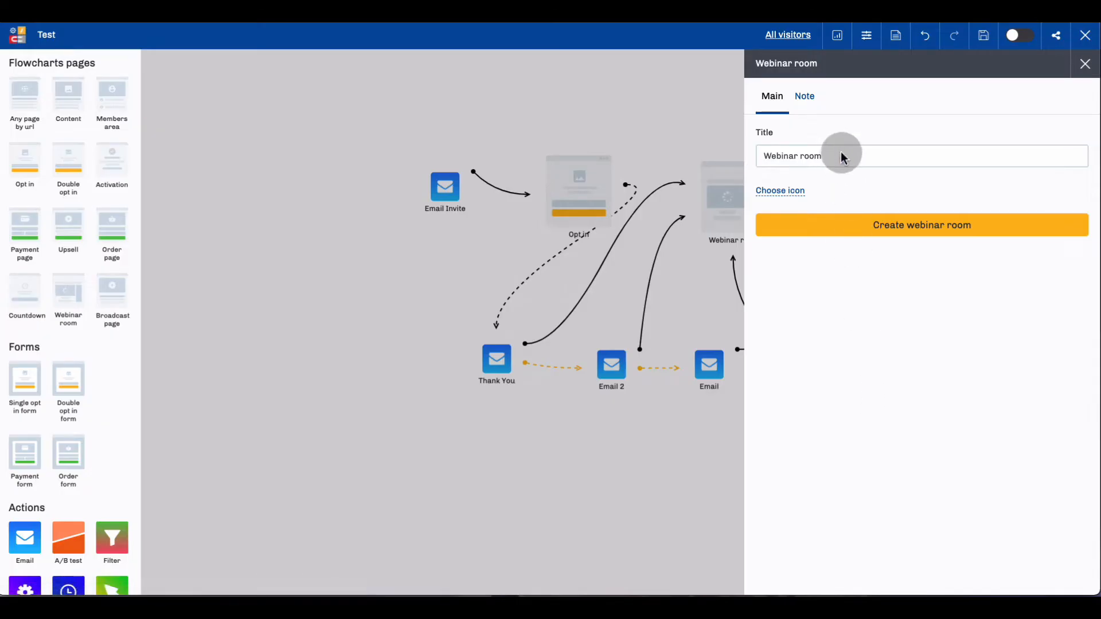
double_click(809, 156)
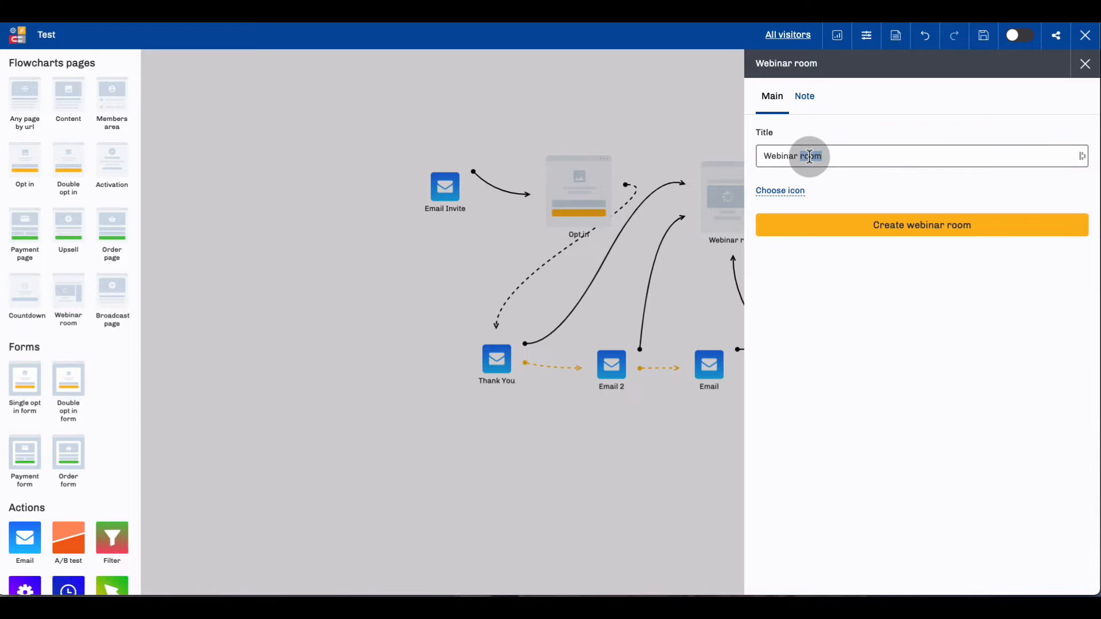
text(Rep)
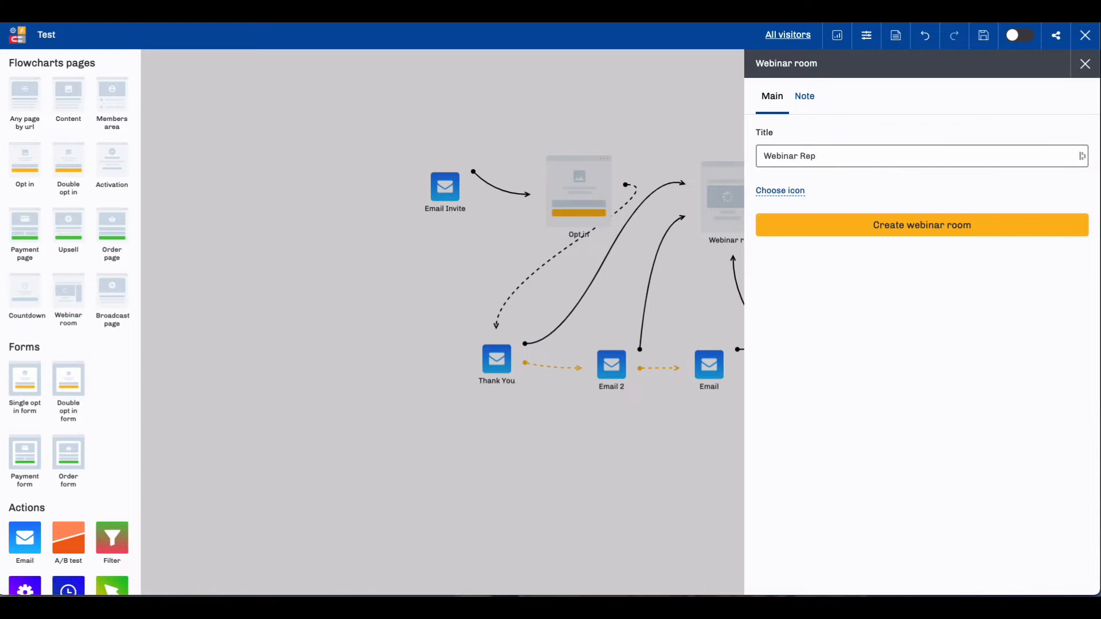
text(lay)
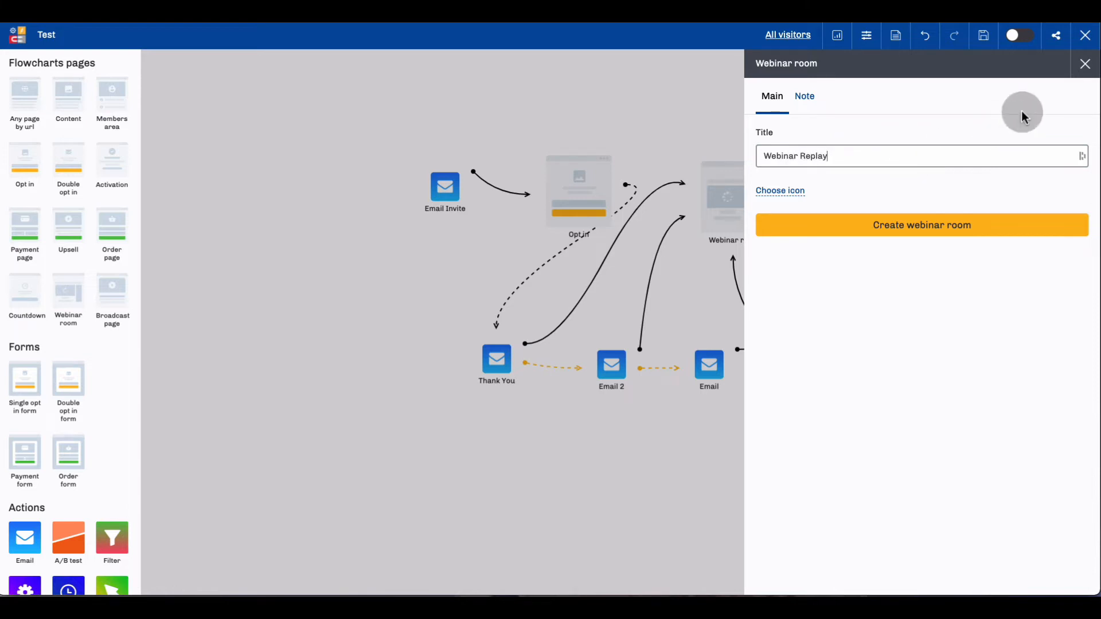
click(1084, 64)
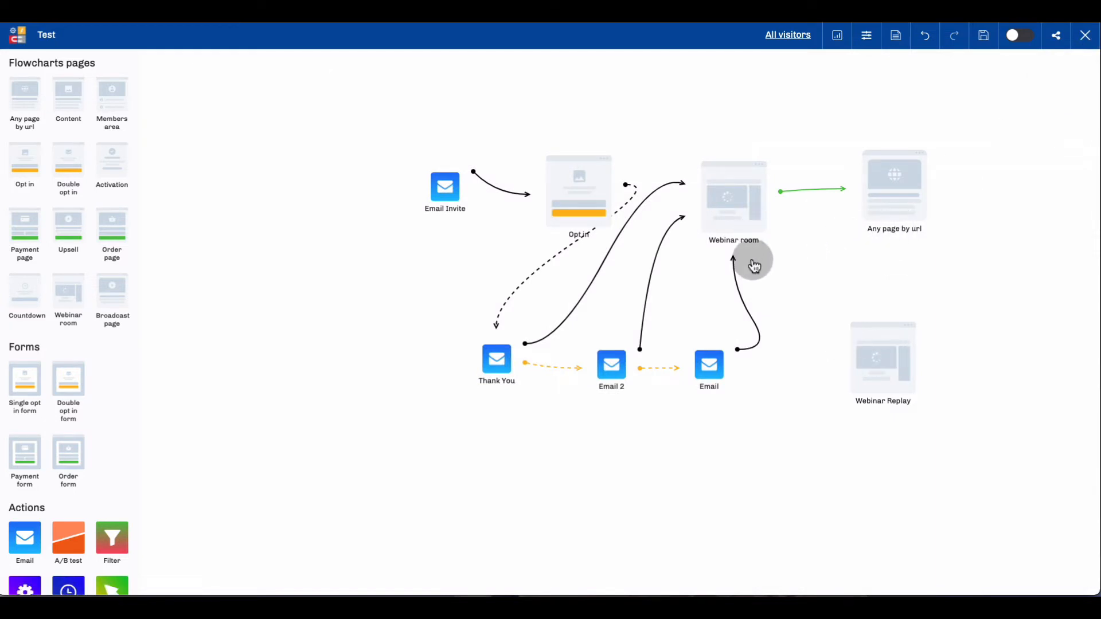
mouse_move(713, 371)
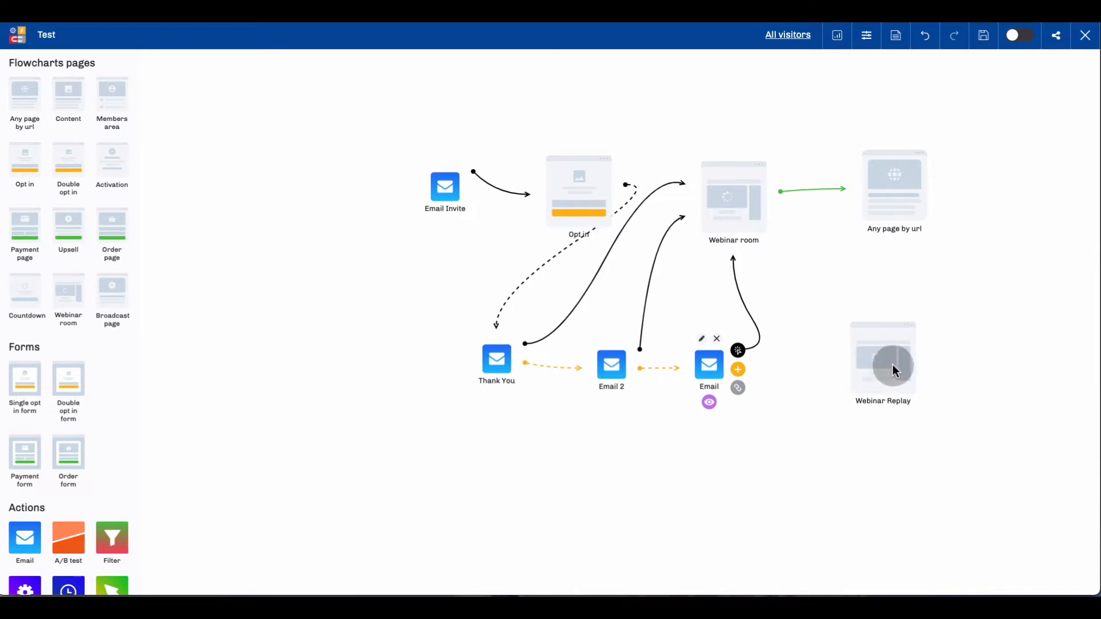
drag(896, 371, 913, 371)
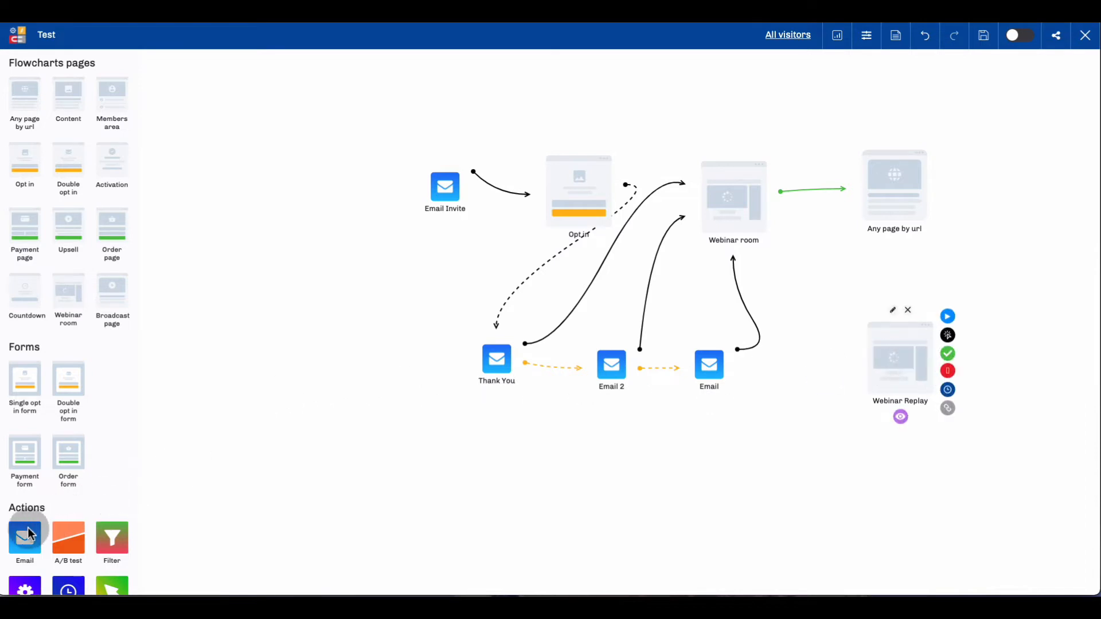
Add an Email action between the last email and the Webinar Replay page, slightly lower, and title it "Missed".
drag(30, 534, 782, 436)
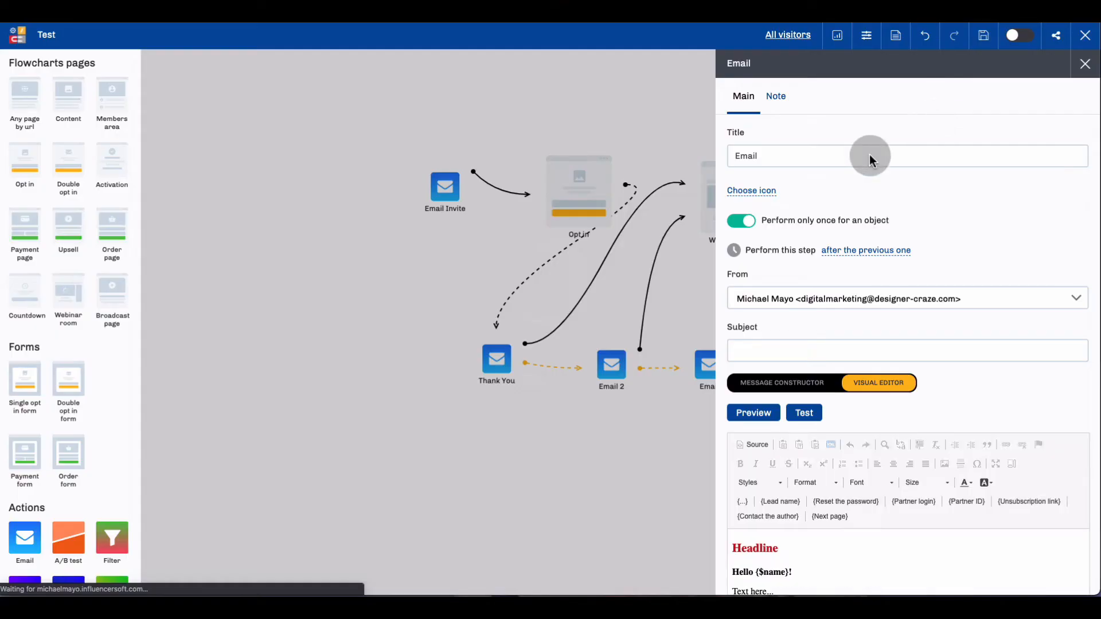
double_click(761, 155)
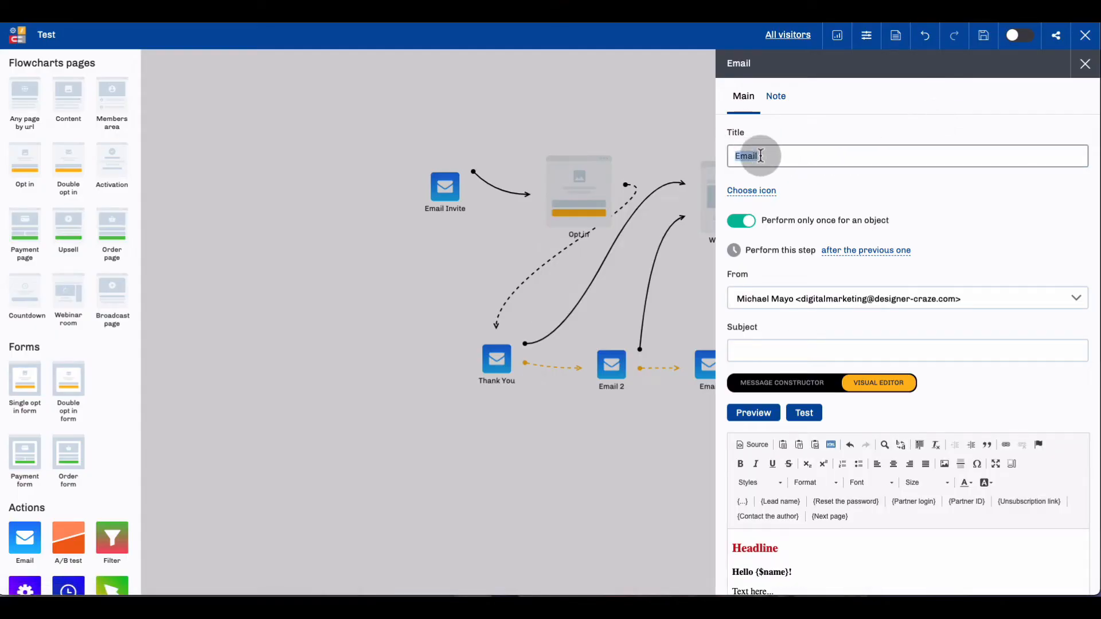
text(i)
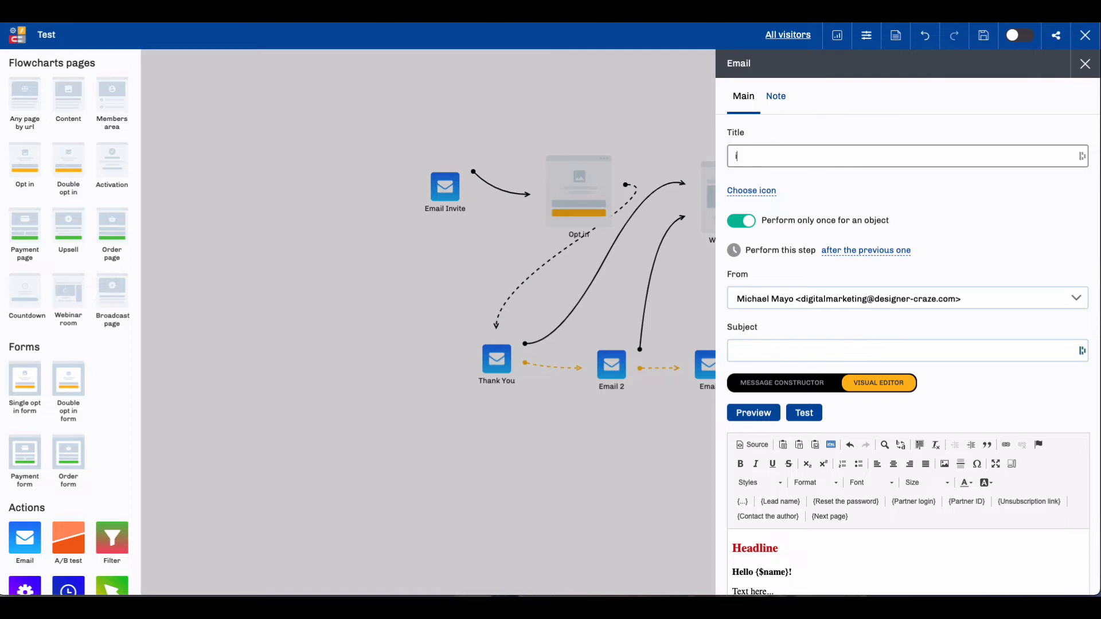
text(ssed)
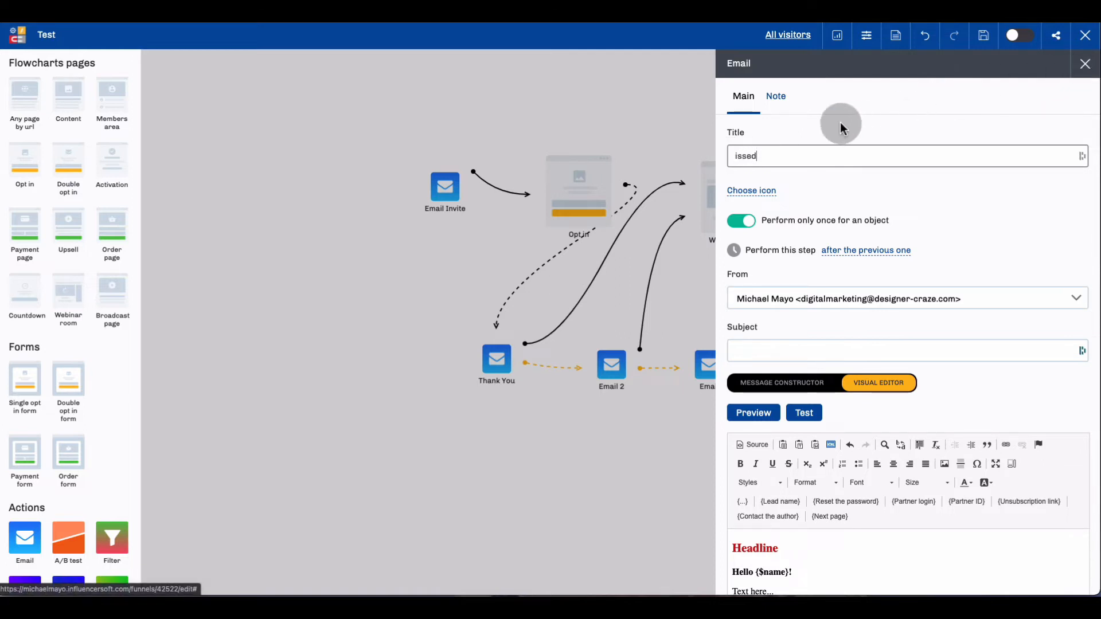
double_click(745, 155)
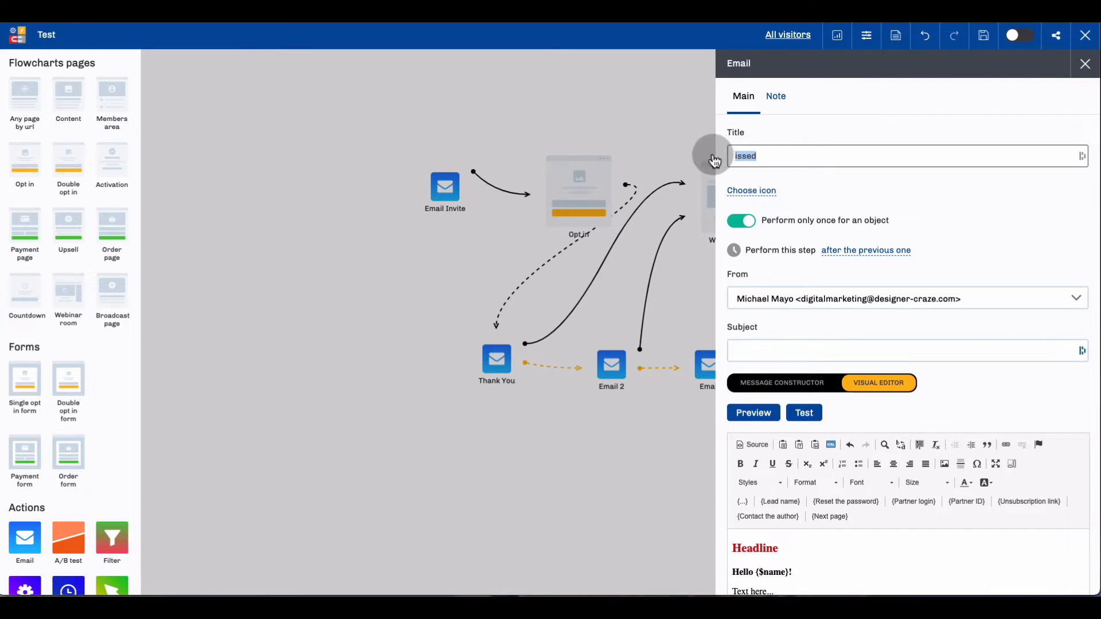
text(Miss)
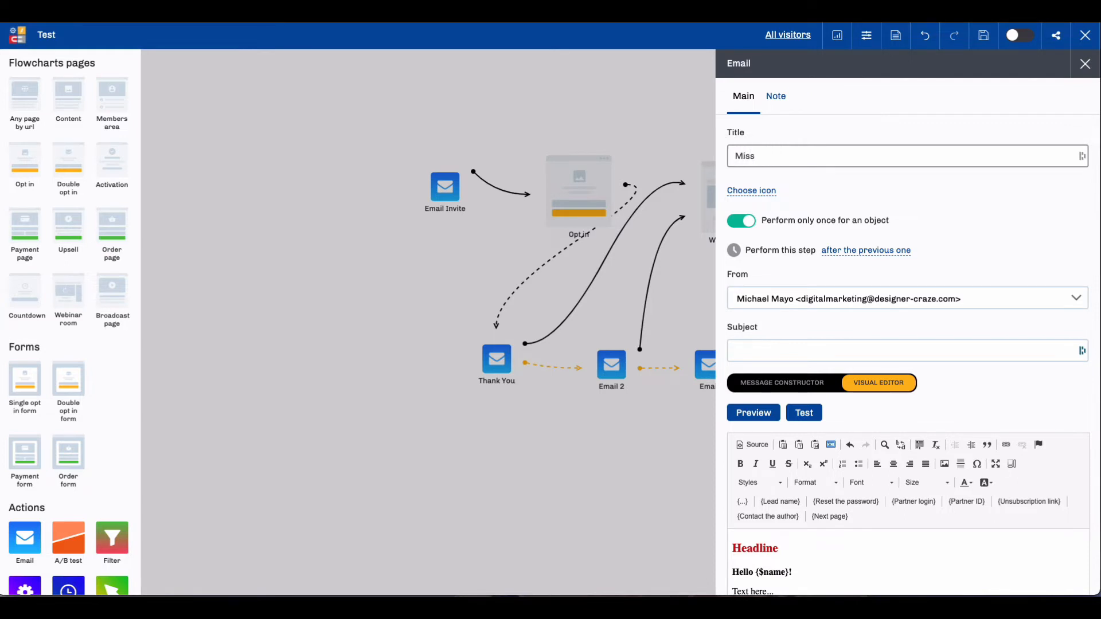
text(ed)
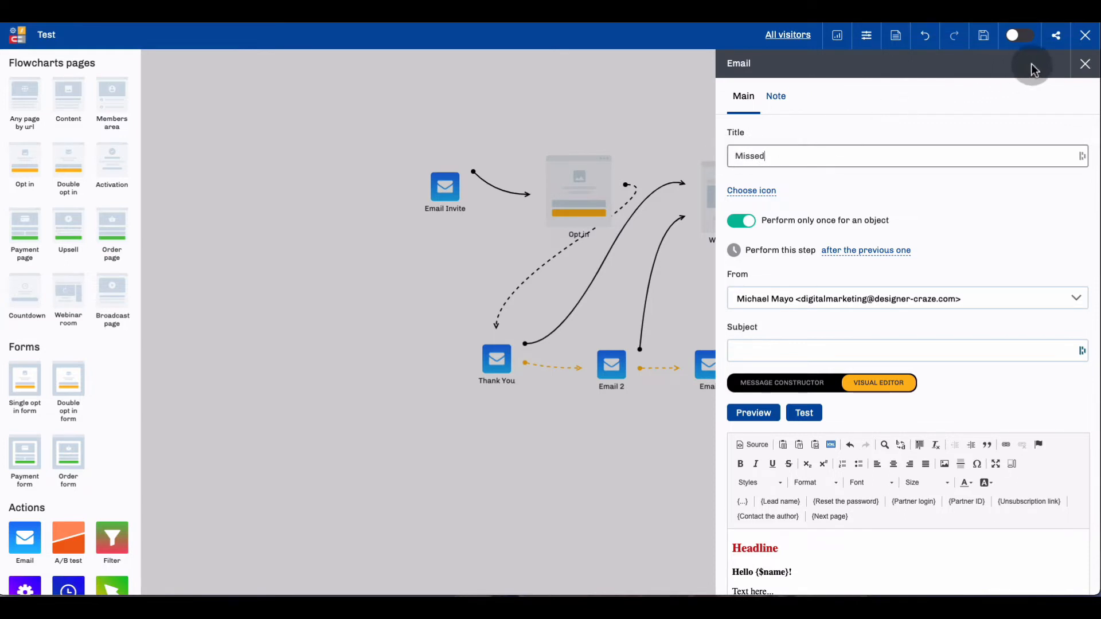
click(1084, 64)
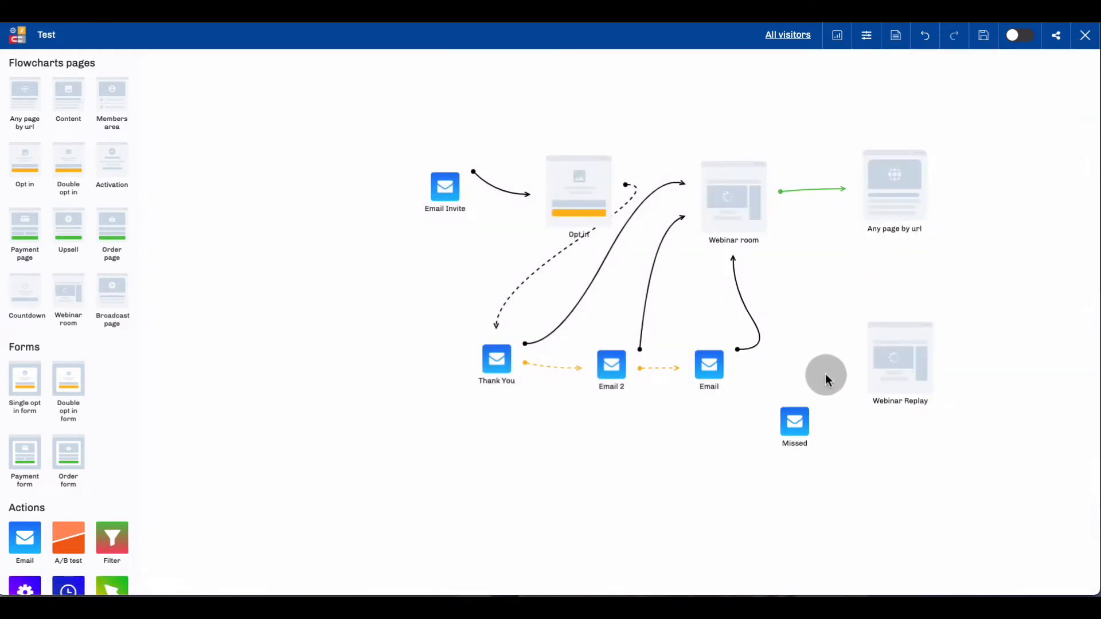
Connect the last follow-up email to the Missed email as its next step and move Missed slightly higher.
click(788, 418)
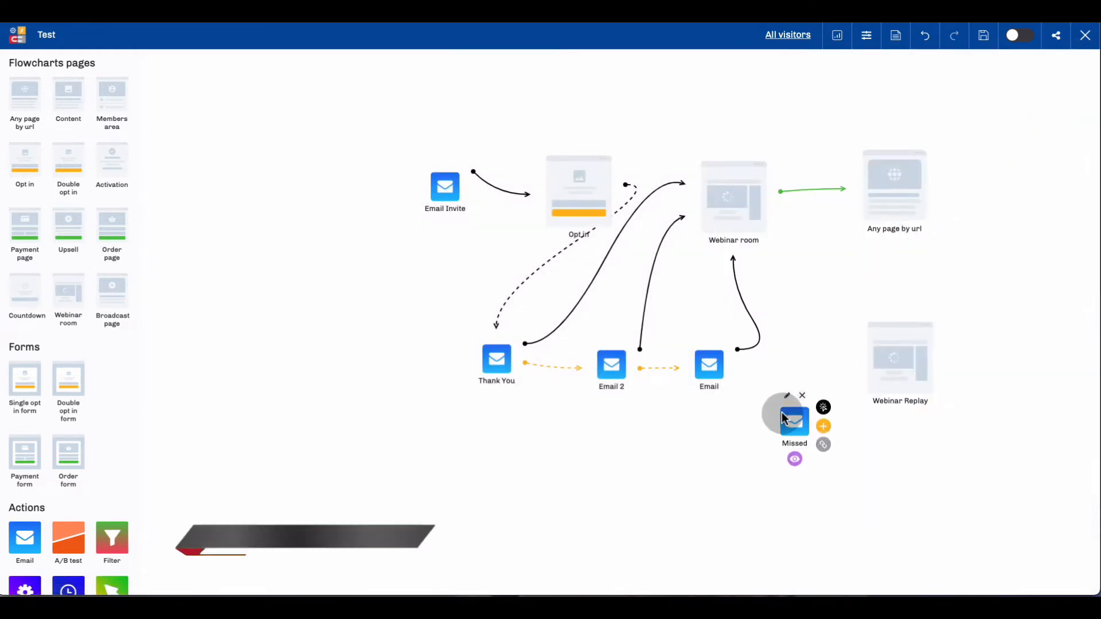
click(712, 371)
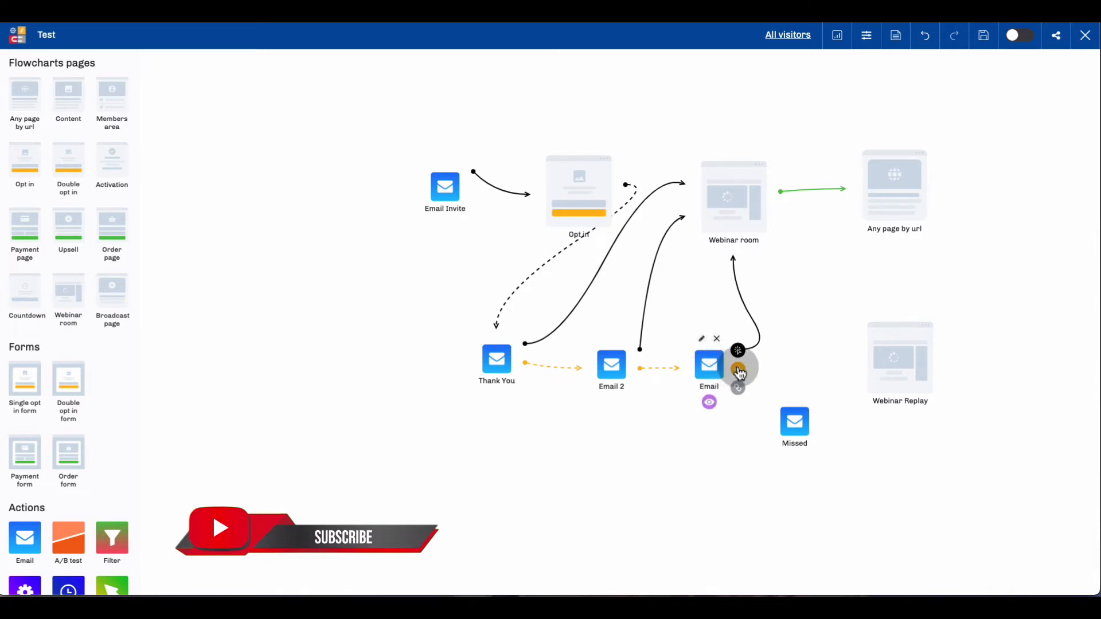
drag(739, 374, 810, 389)
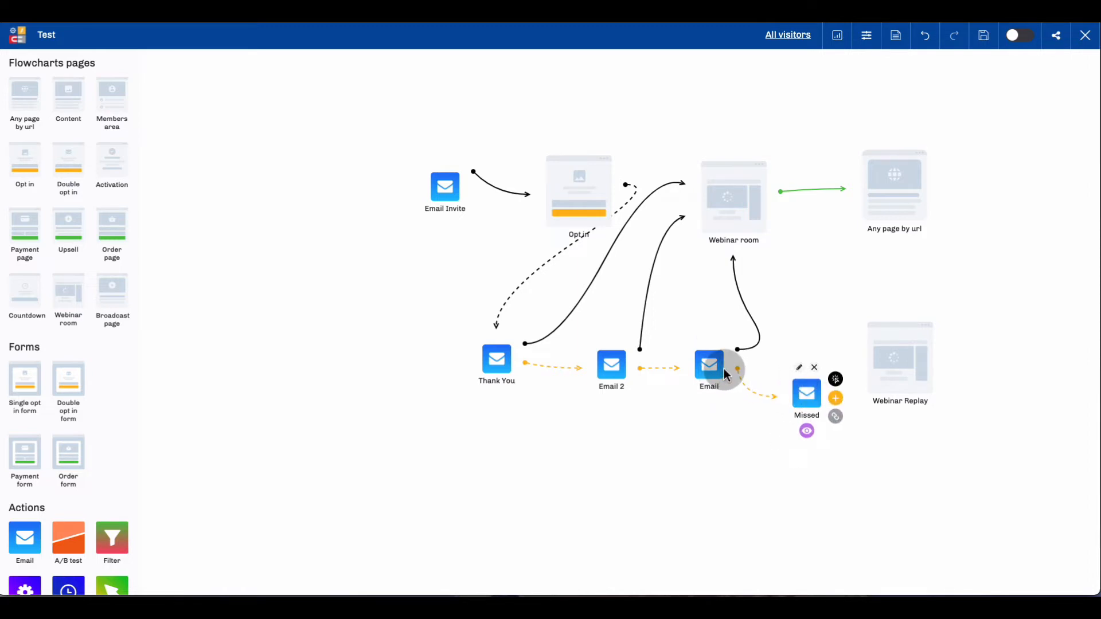
Connect the Missed email to the Webinar Replay page and the replay's watched-to-the-end outcome to the Any page by url element.
mouse_move(810, 392)
mouse_down()
mouse_move(794, 392)
mouse_move(824, 399)
mouse_move(884, 370)
mouse_up()
mouse_move(913, 319)
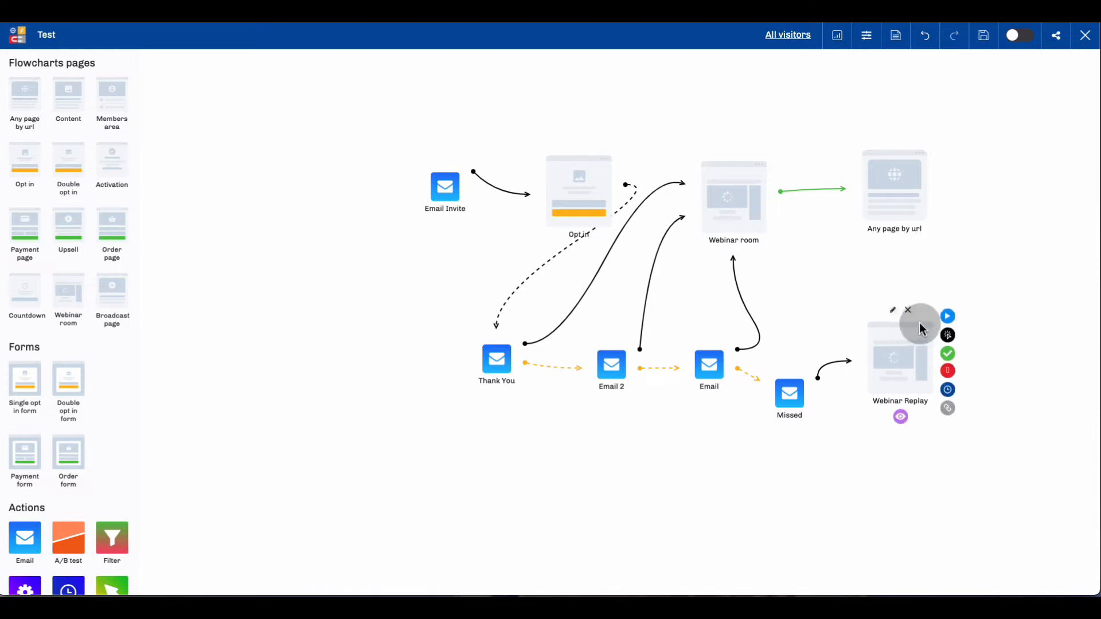
drag(952, 362, 916, 180)
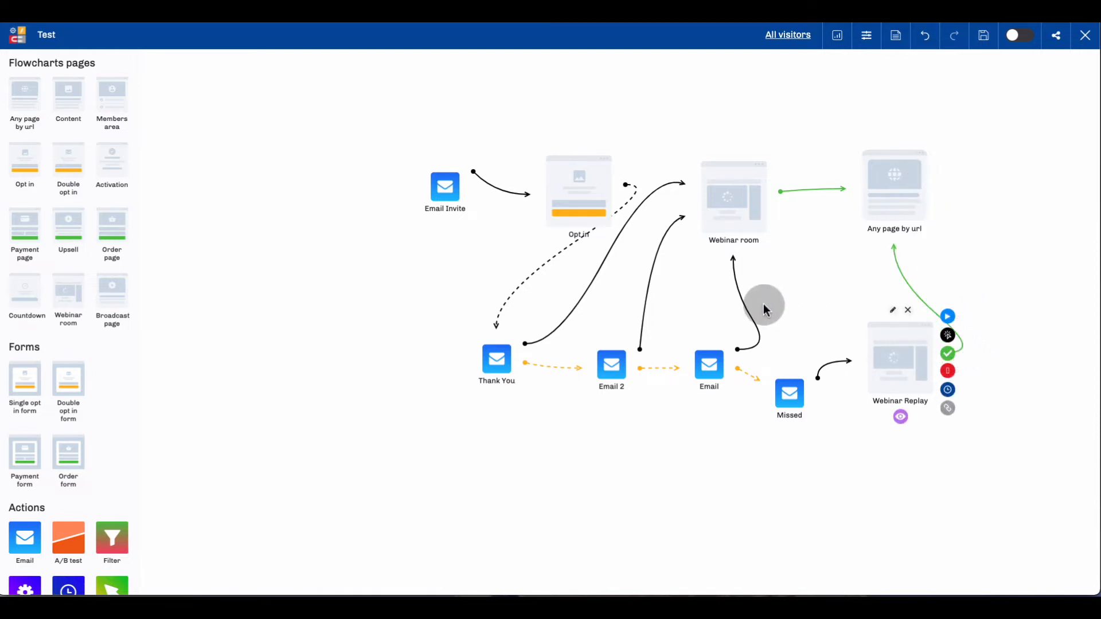
Spread out the flowchart by repositioning the Email Invite, Opt in, Webinar room, Any page by url and Webinar Replay elements.
drag(435, 192, 356, 185)
drag(567, 172, 494, 150)
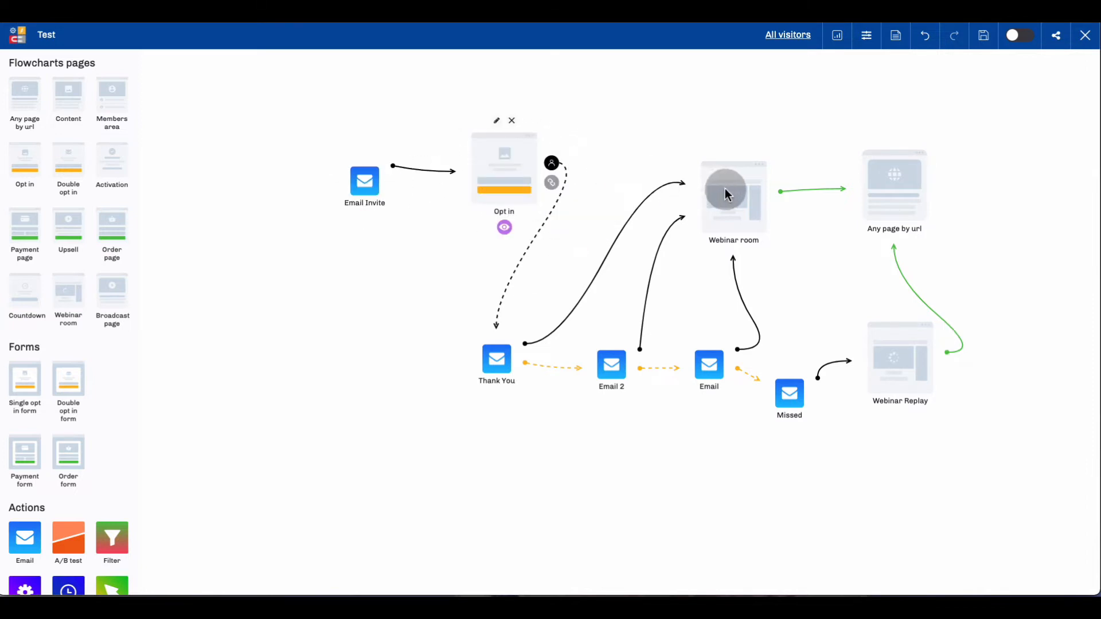
drag(723, 190, 682, 153)
drag(880, 176, 879, 139)
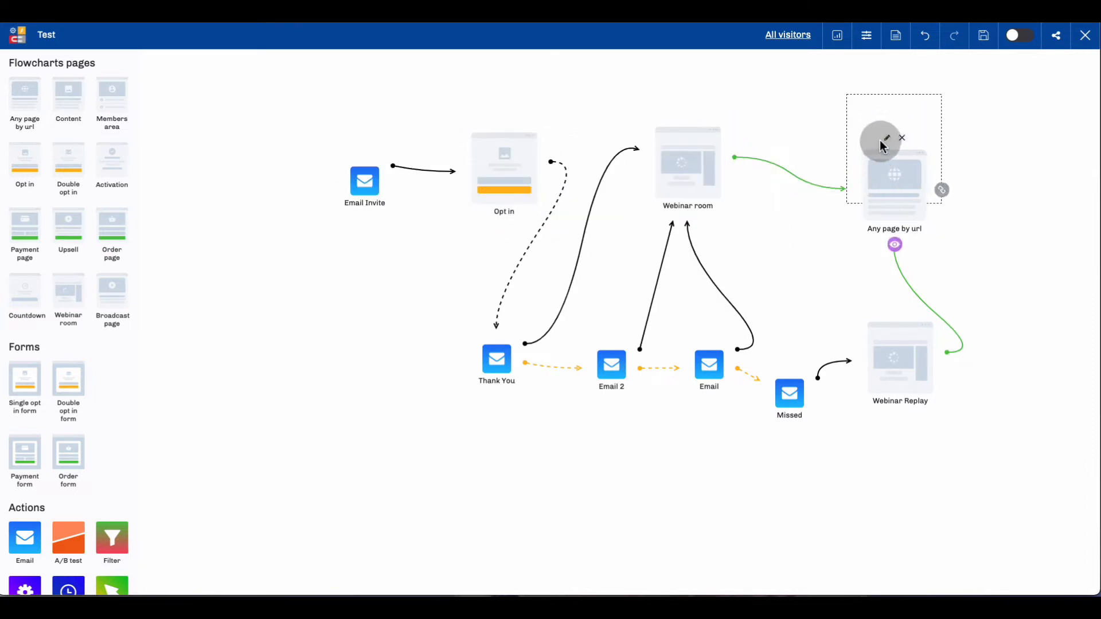
click(914, 345)
drag(954, 346, 963, 347)
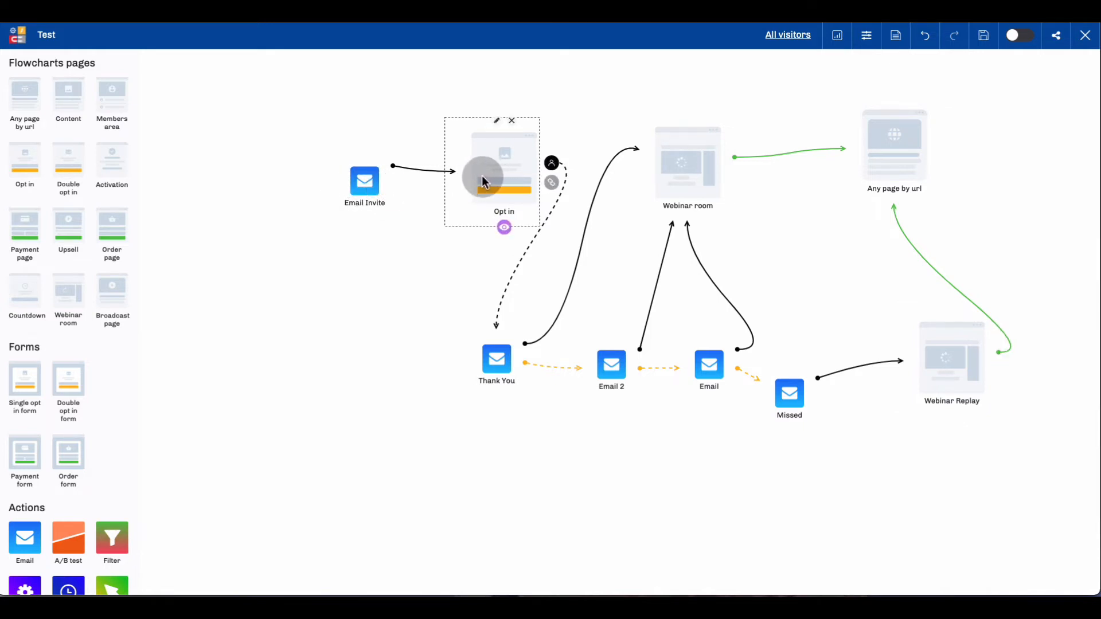
drag(489, 179, 478, 179)
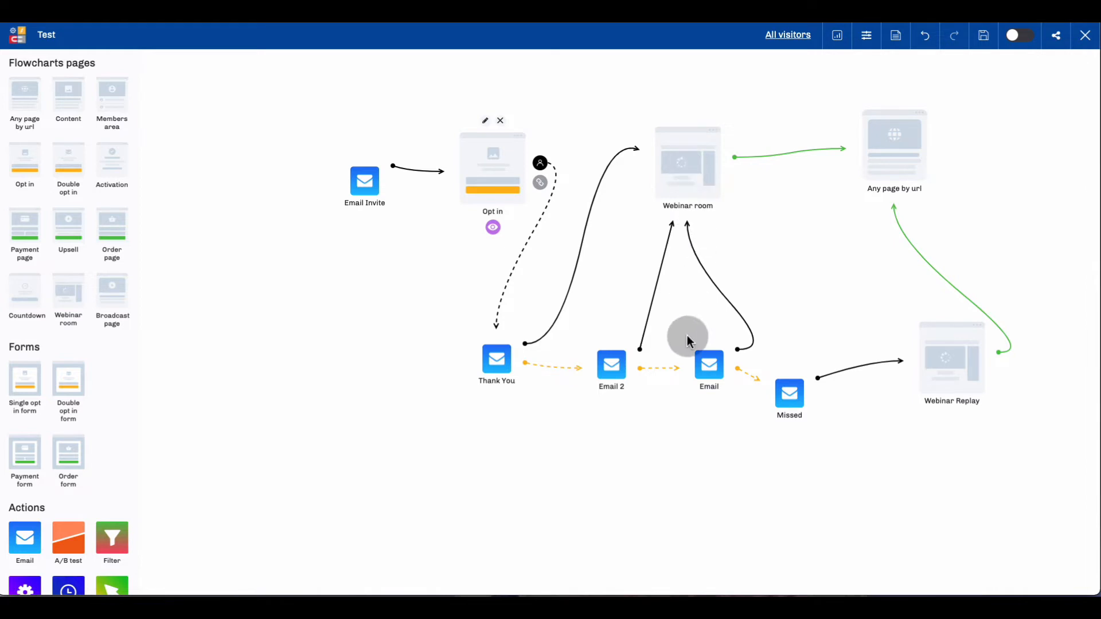
Move the Webinar Replay page slightly closer to the Missed email.
click(703, 368)
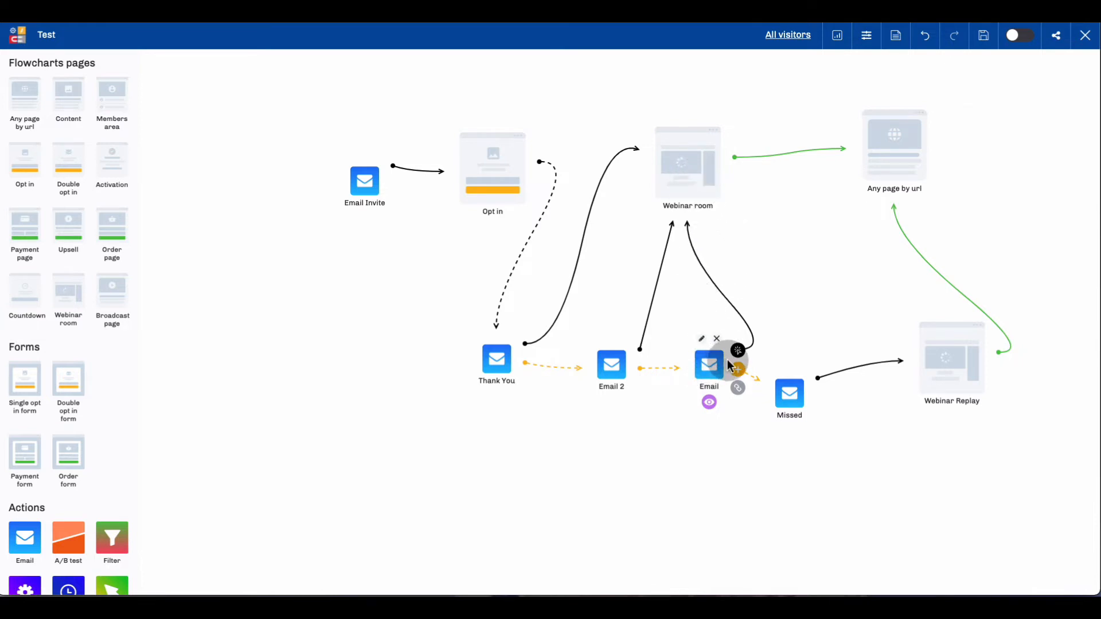
drag(748, 377, 779, 395)
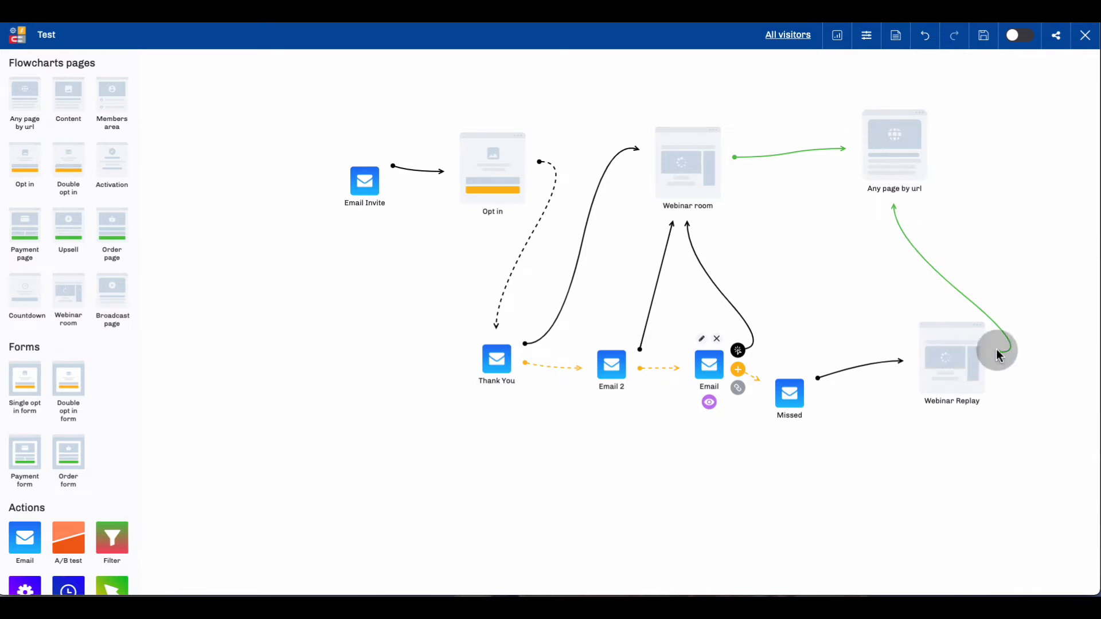
click(917, 361)
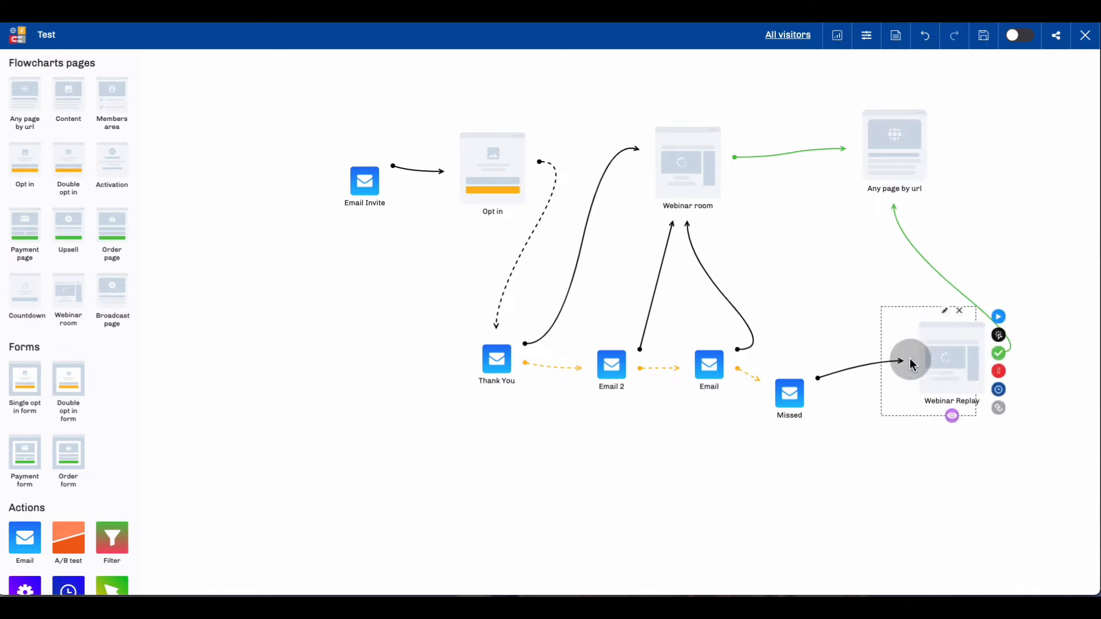
drag(909, 357, 910, 357)
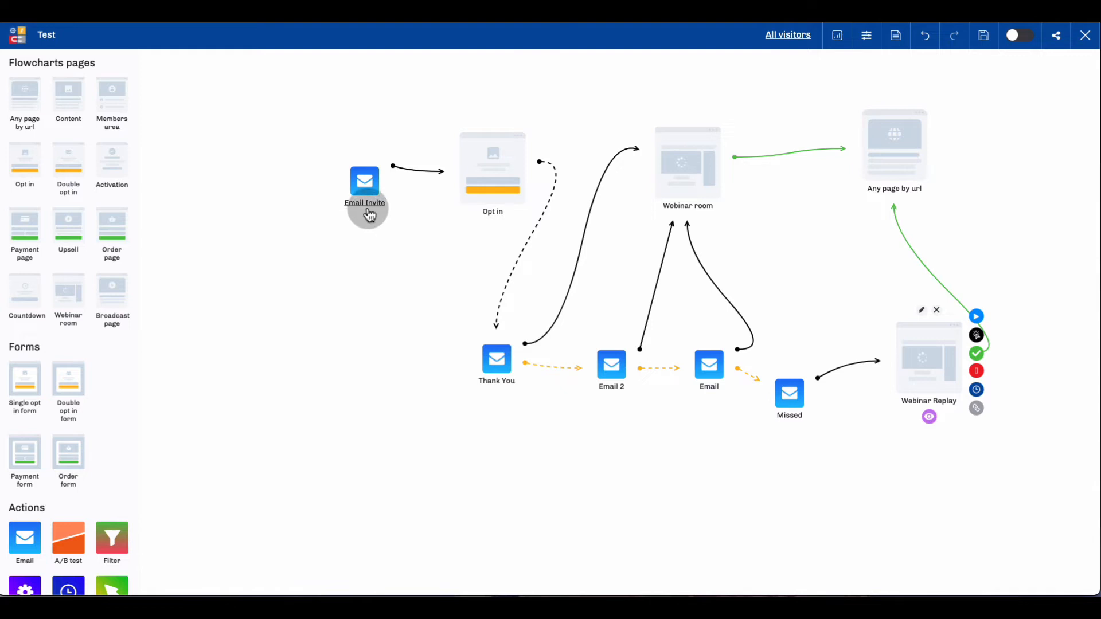
Review the Email Invite's sender, subject and message body settings, leaving them unedited, and close them.
click(363, 179)
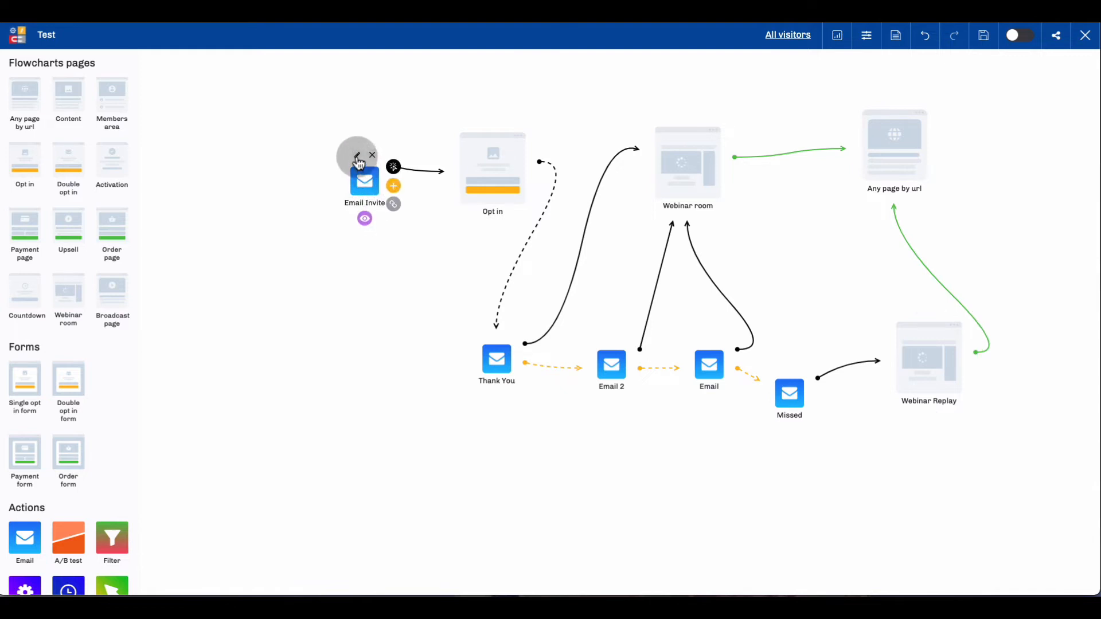
click(357, 157)
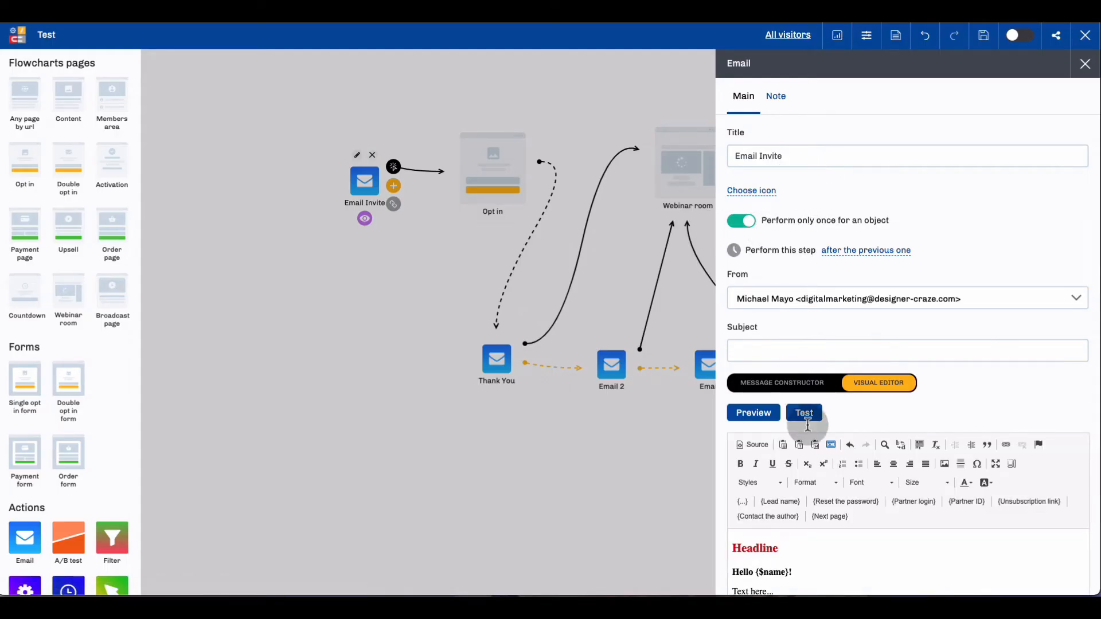
scroll(825, 484, down, 1)
scroll(814, 516, down, 2)
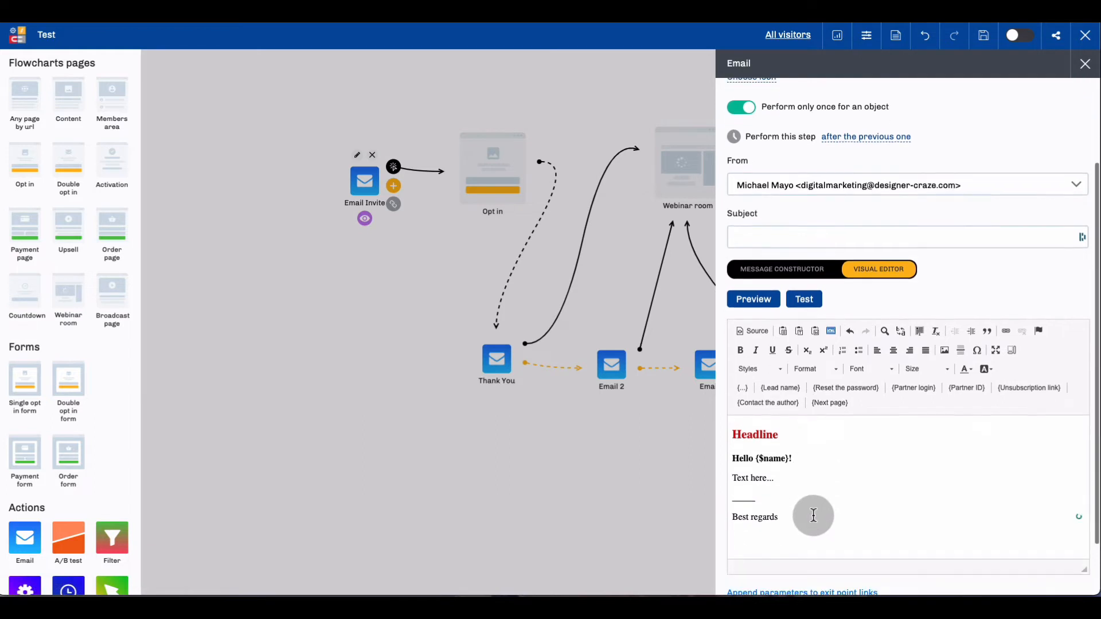
scroll(810, 516, up, 3)
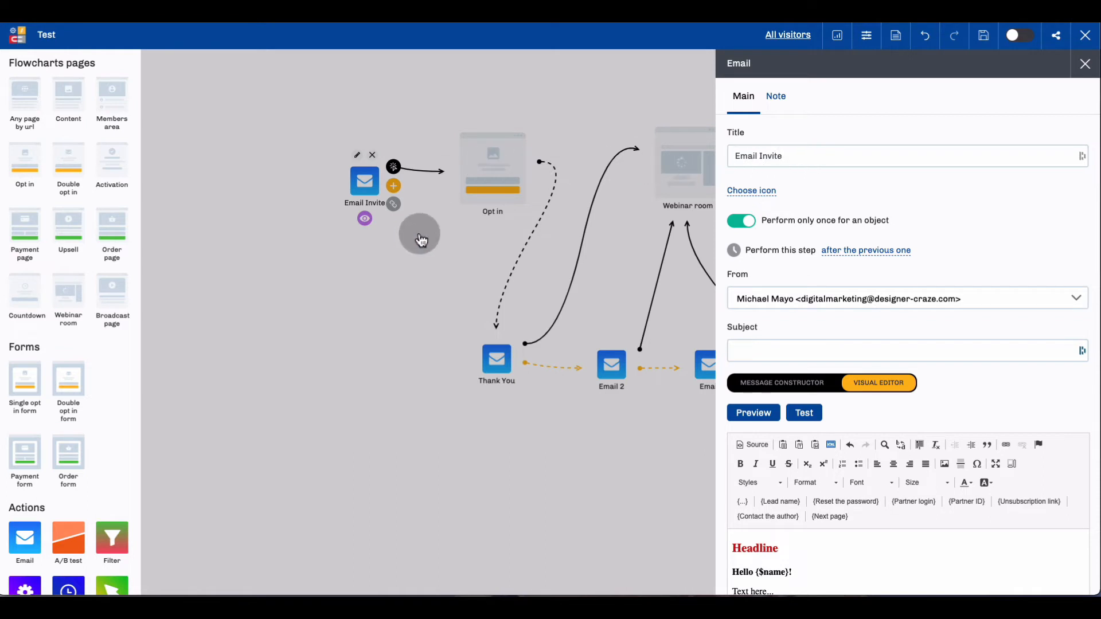
click(453, 225)
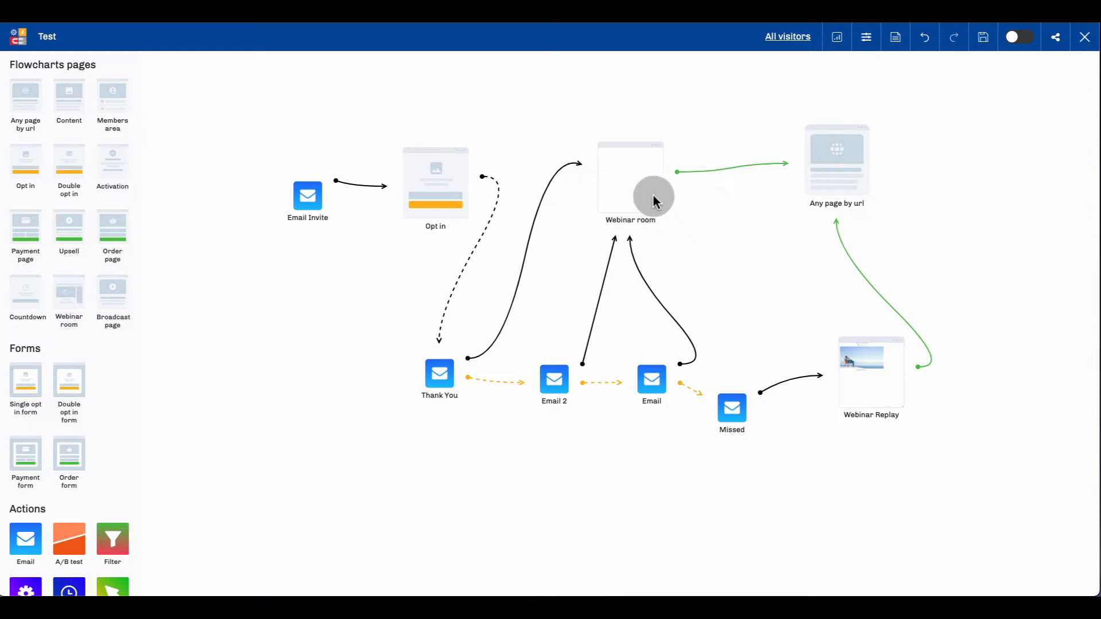
Create a webinar room for the Webinar room page from its settings.
mouse_move(623, 160)
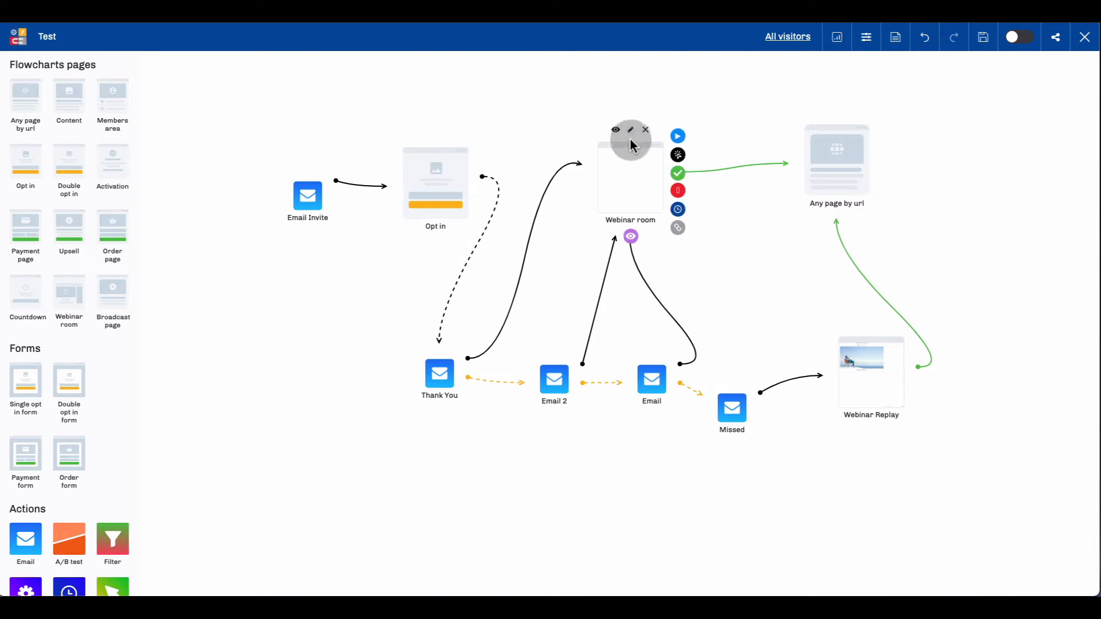
click(631, 131)
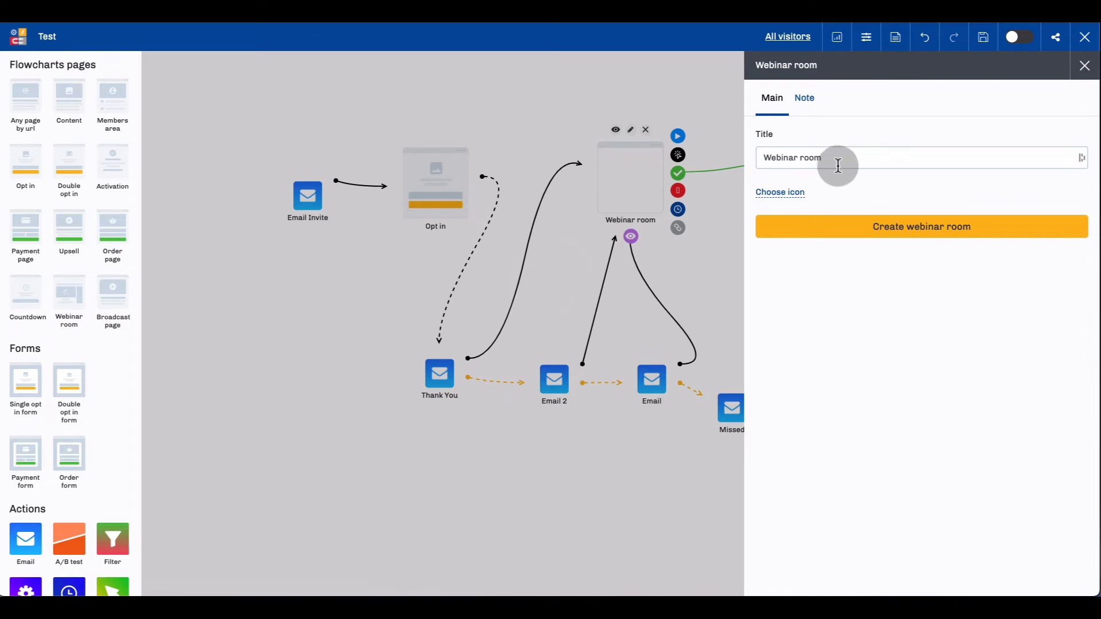
click(865, 225)
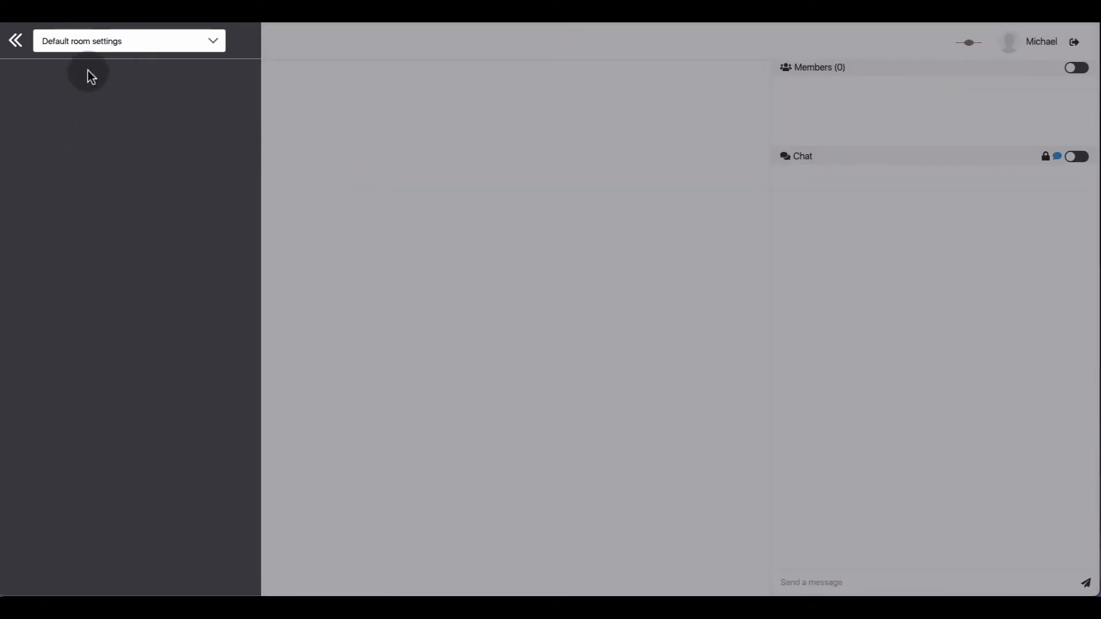
Check the room settings selection in the new webinar room, keep the default room settings and exit the room.
click(145, 41)
click(119, 62)
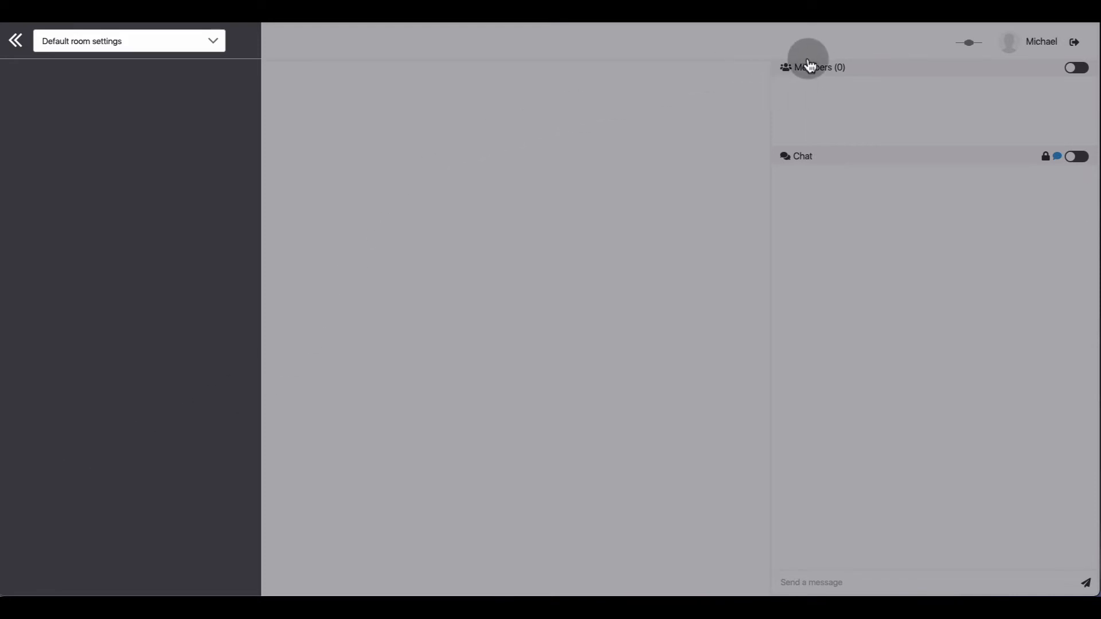
click(866, 41)
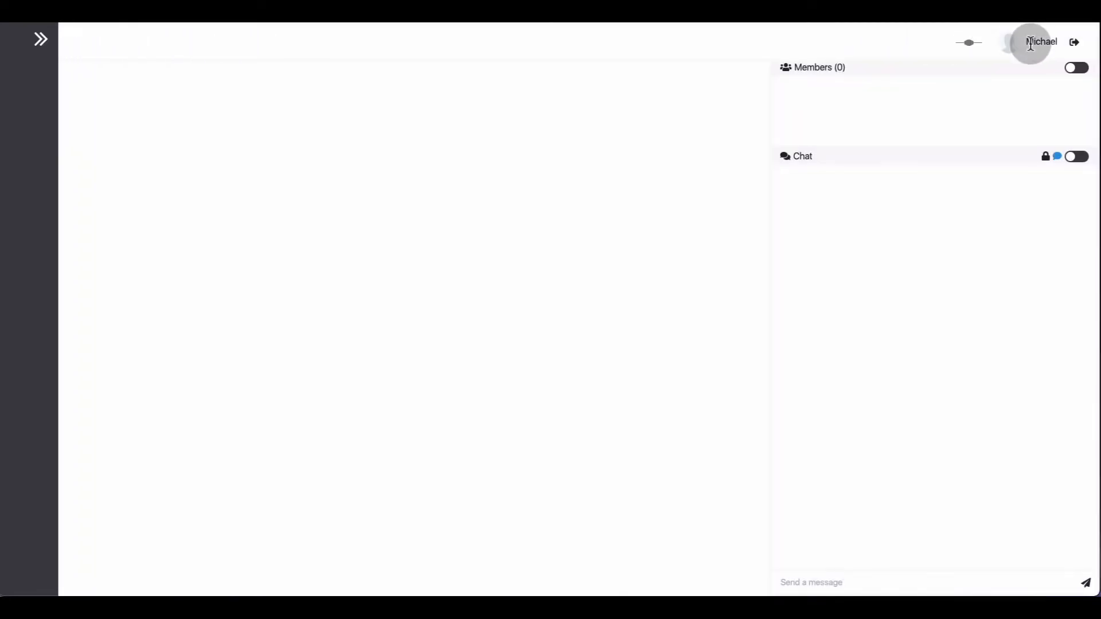
click(1075, 48)
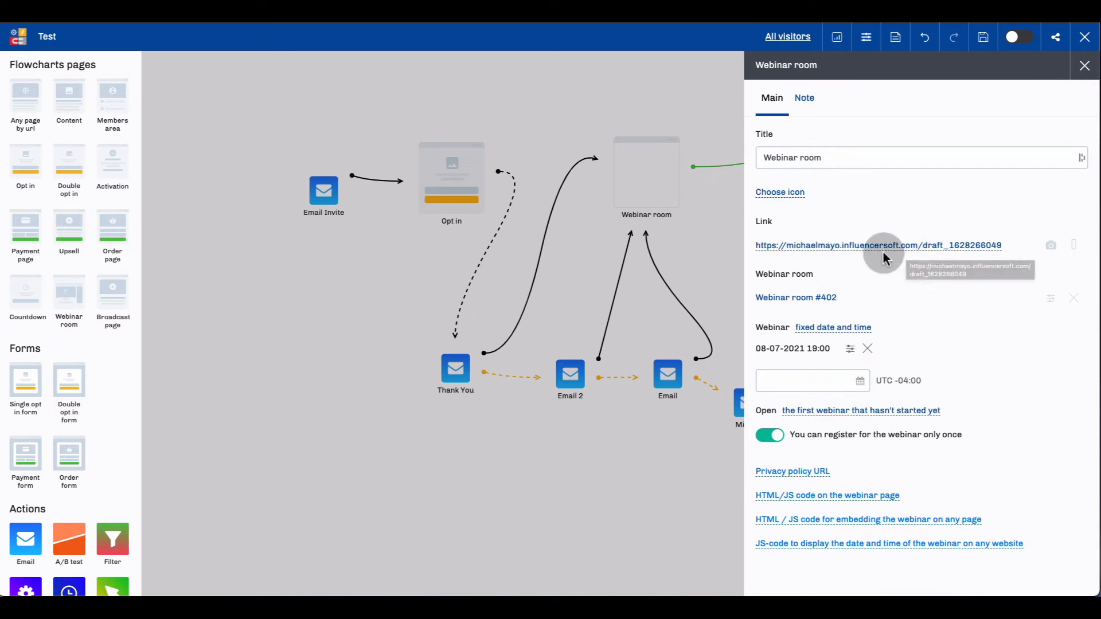
Set the Webinar room link to the m.affiliaterookie.com domain with the path /test_test.
click(1000, 246)
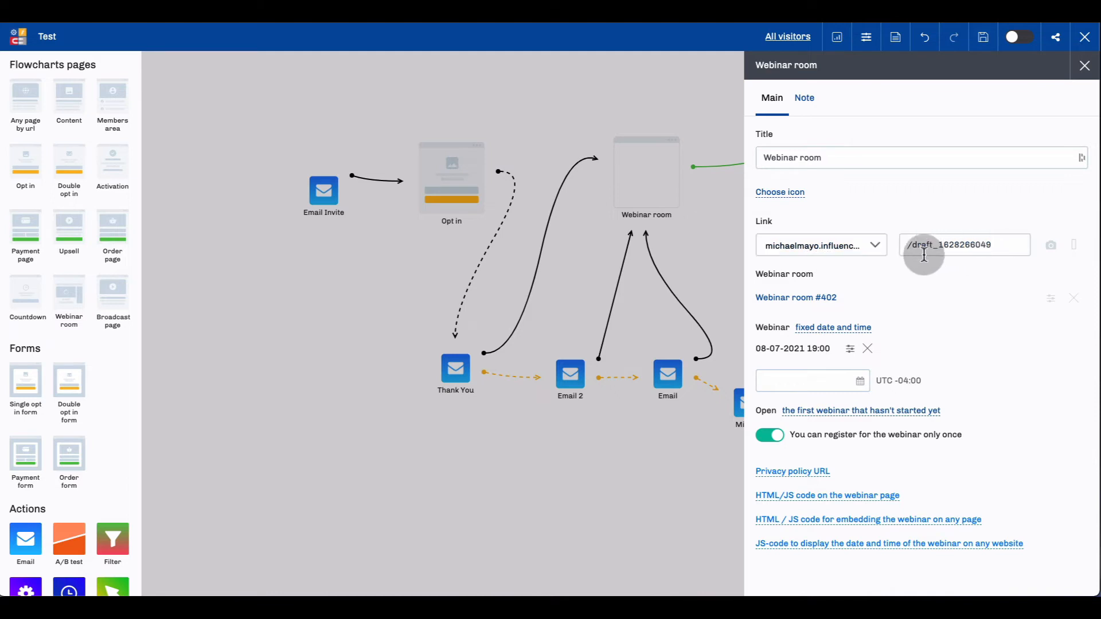
click(876, 249)
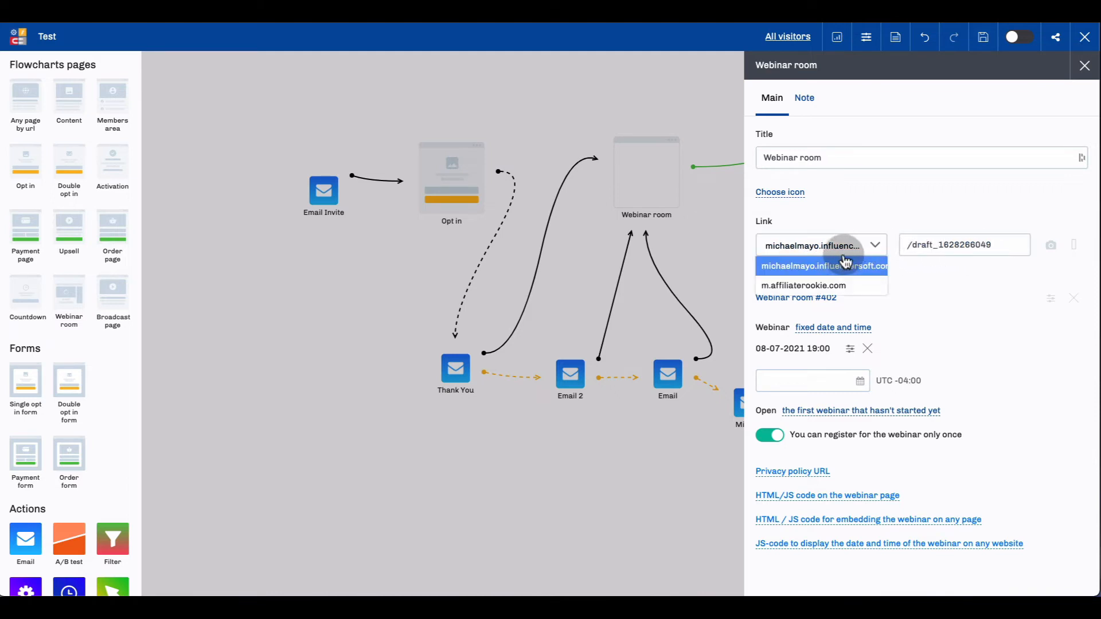
click(818, 285)
drag(1001, 245, 906, 245)
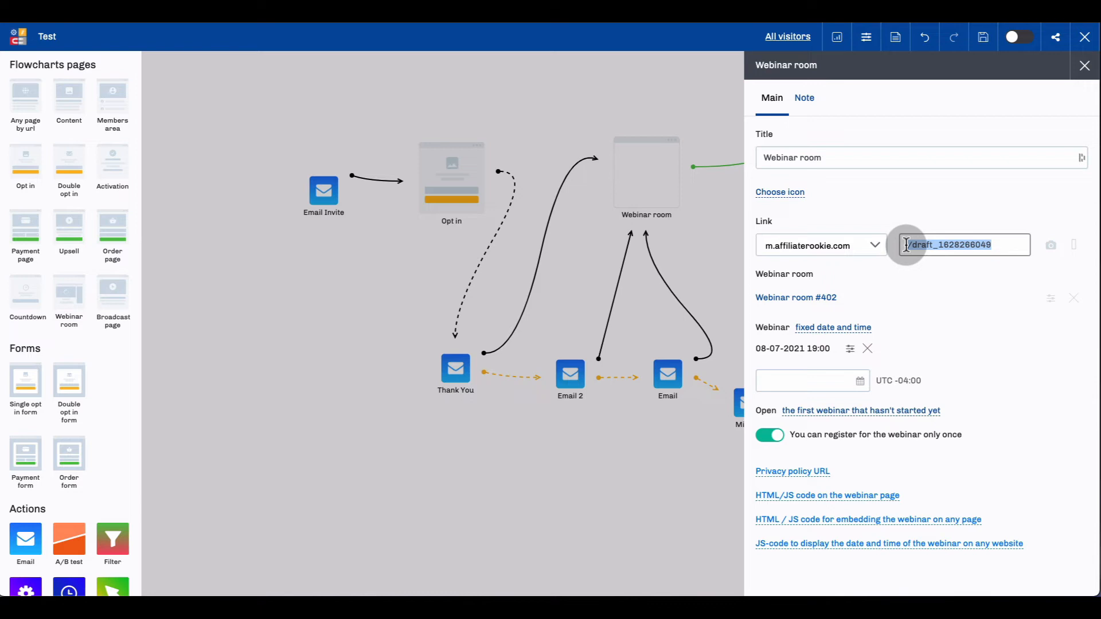
text(t)
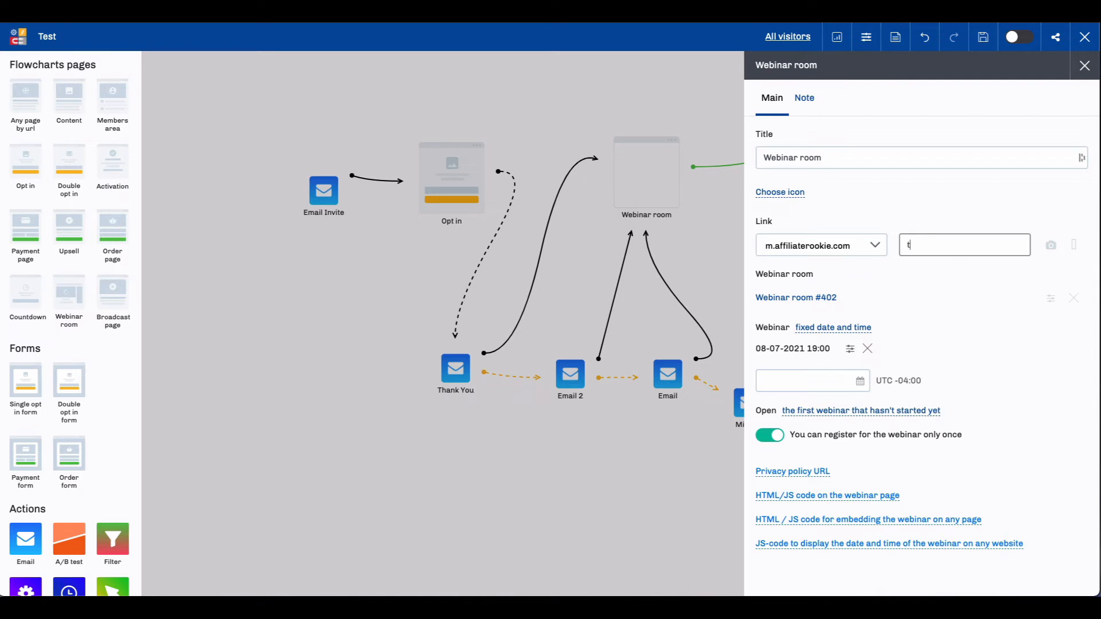
text(est_test)
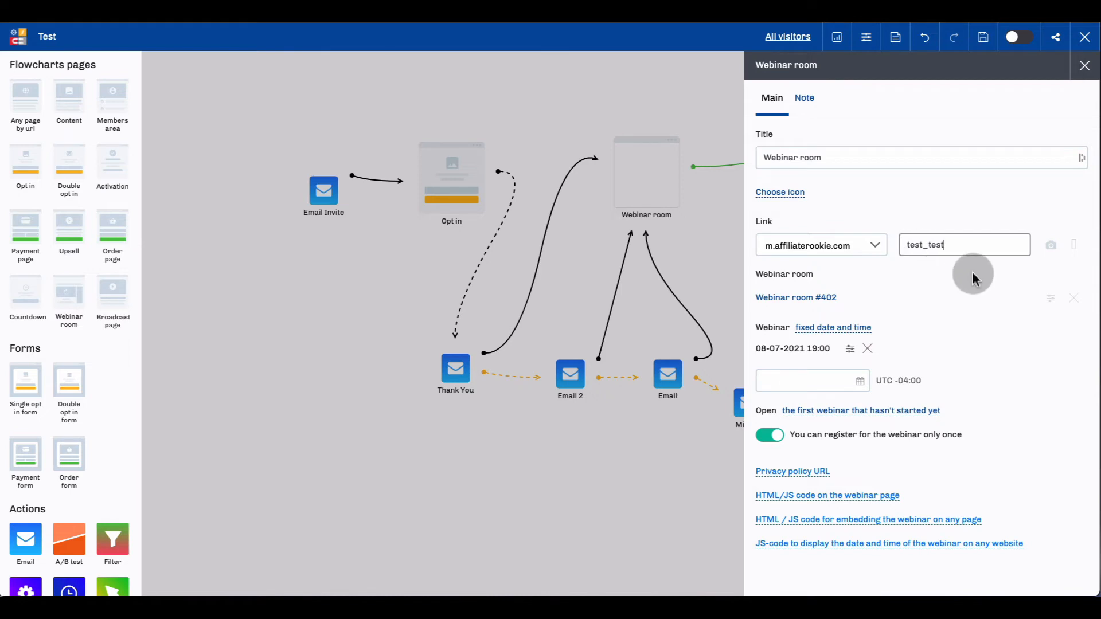
click(923, 264)
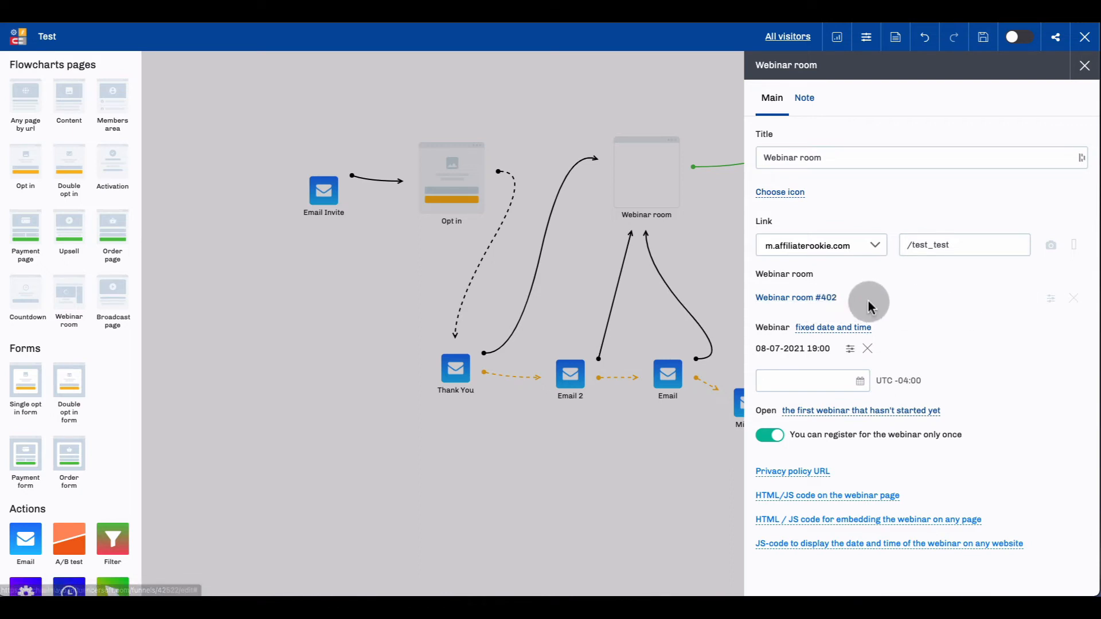
Set the webinar schedule to fixed days of the week, switching Monday off and back on.
click(835, 329)
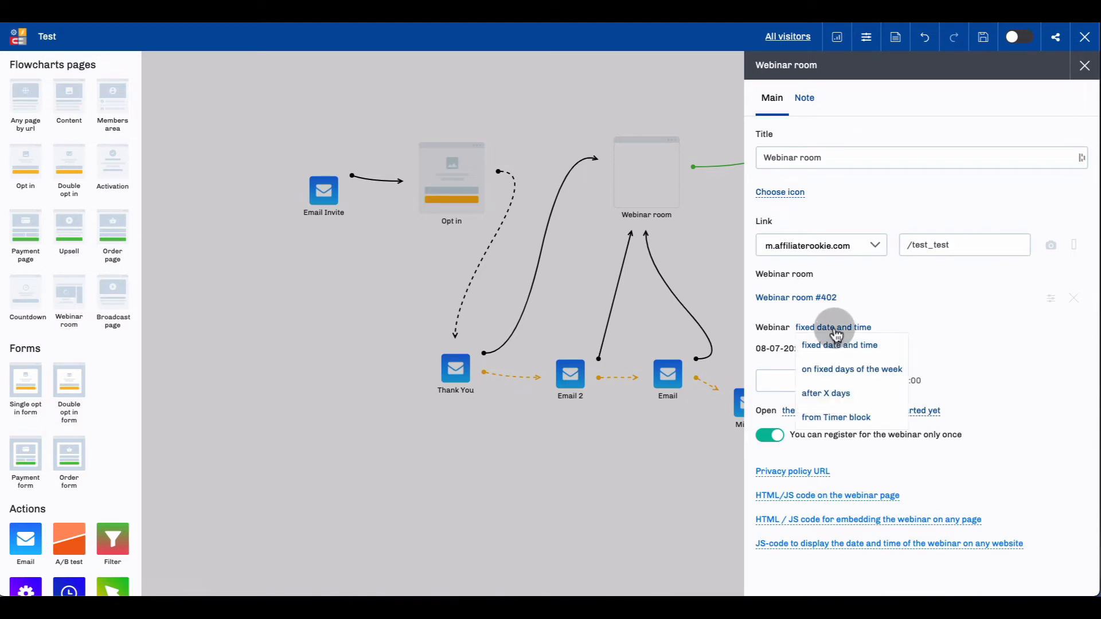
click(860, 368)
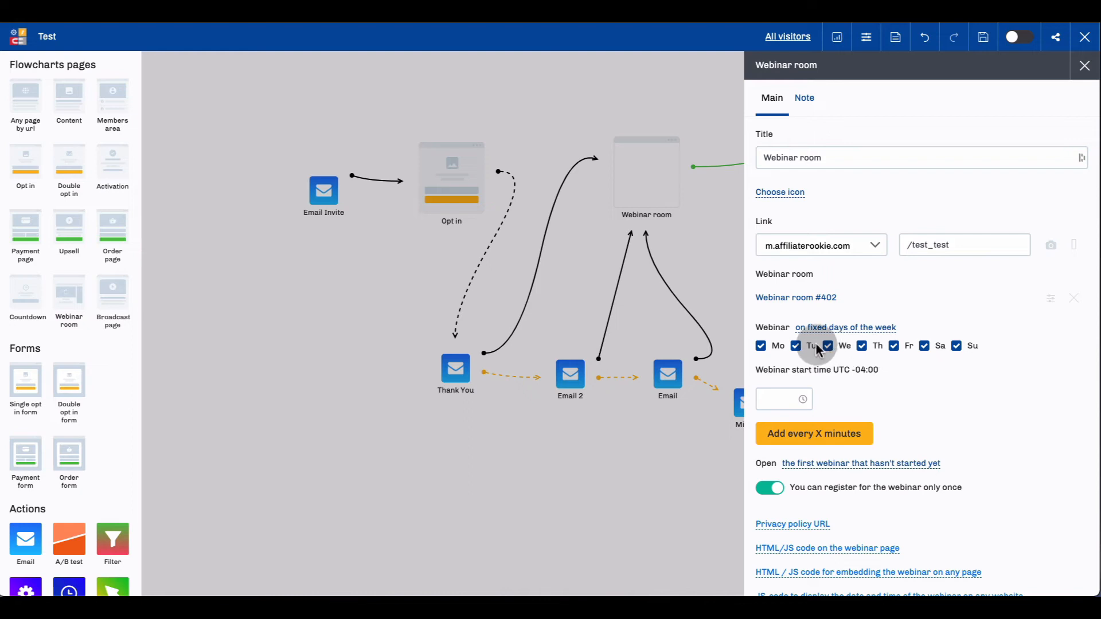
click(762, 348)
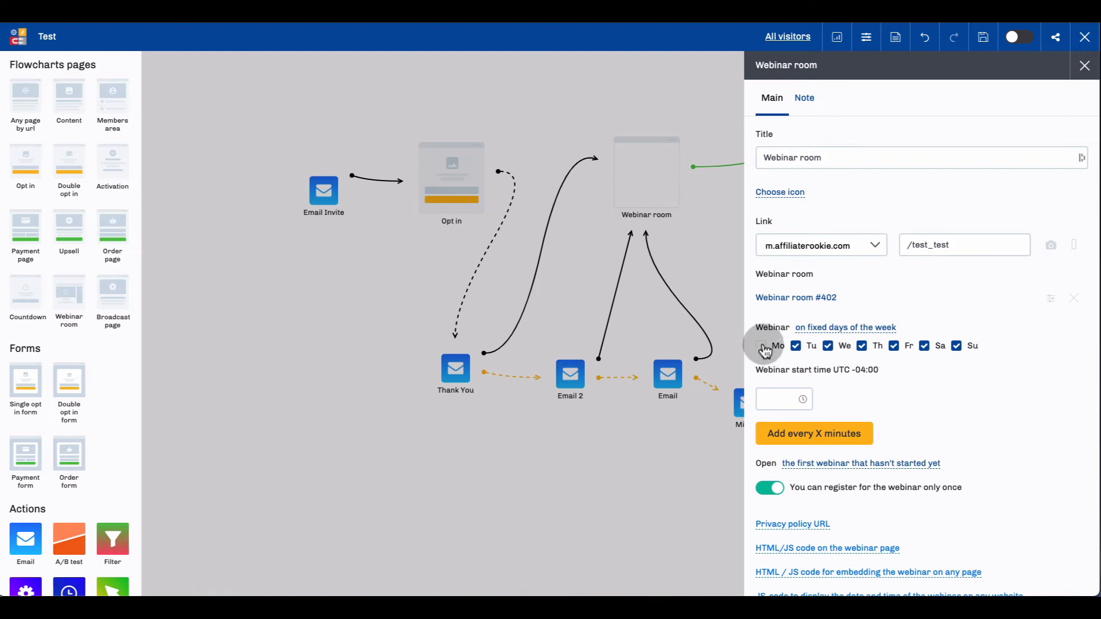
click(761, 347)
Change the Webinar room's schedule type to "after X days".
click(866, 330)
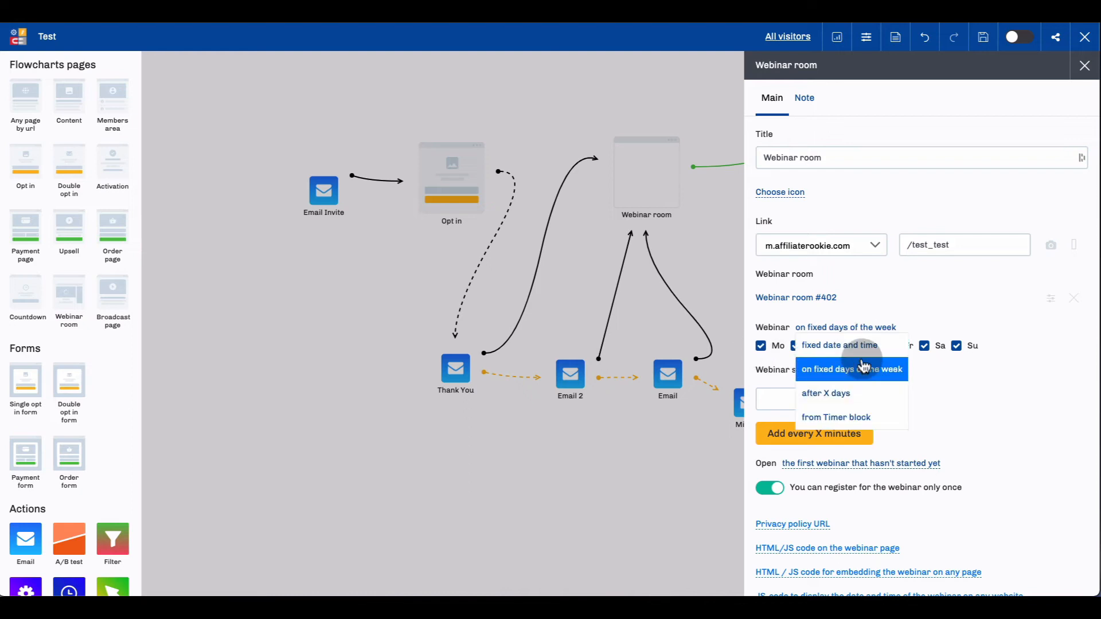
click(843, 389)
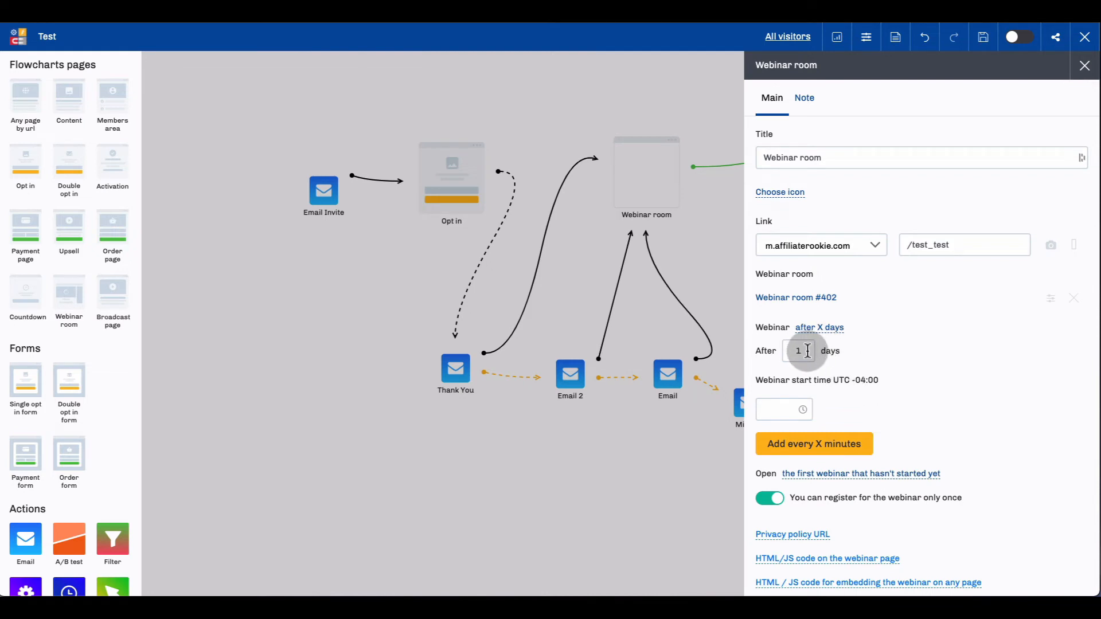
Change the webinar's schedule type from "after X days" to "from Timer block".
drag(807, 351, 788, 351)
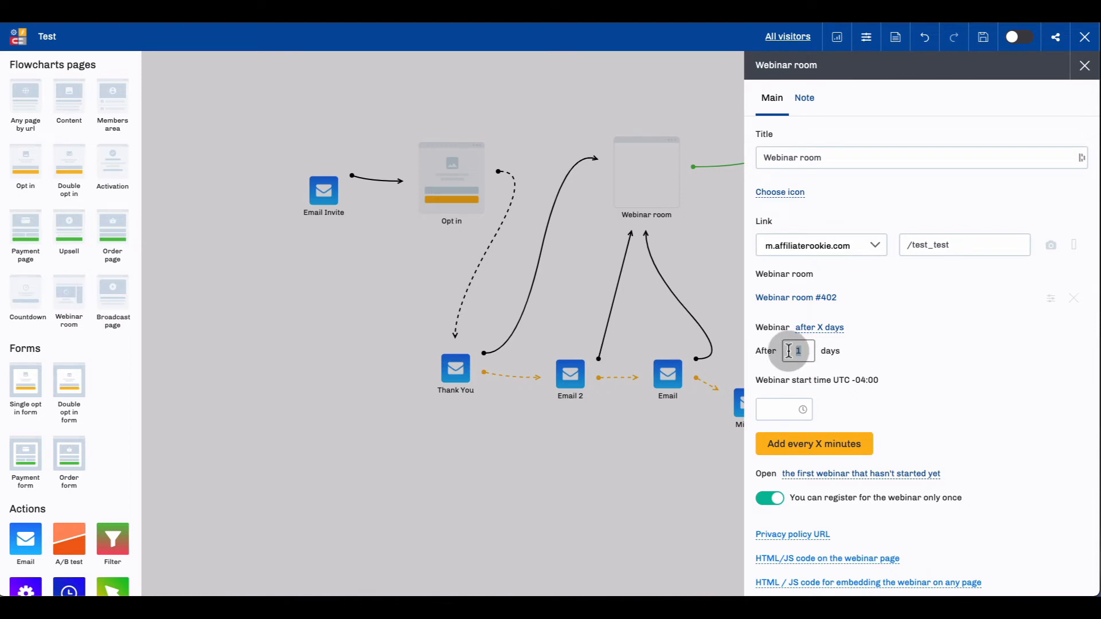
click(884, 346)
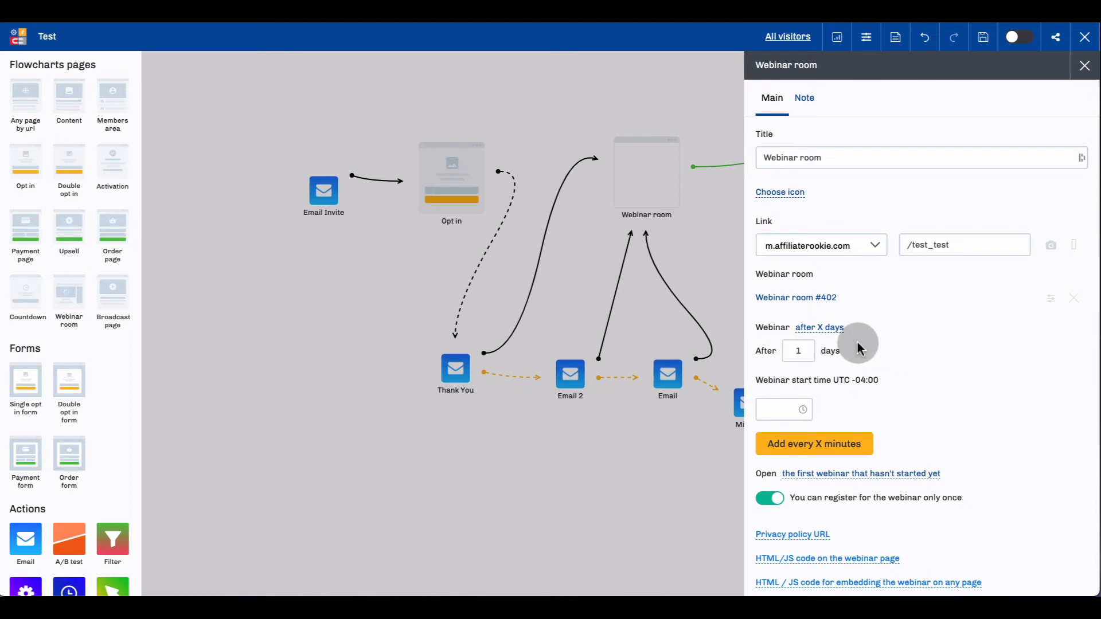
click(824, 332)
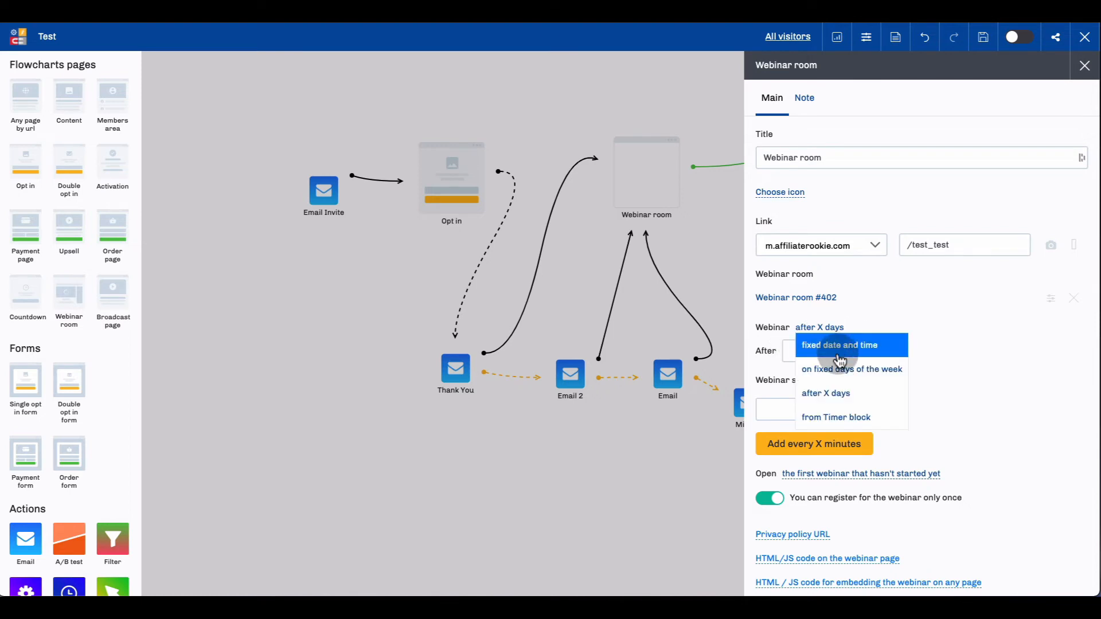
click(840, 423)
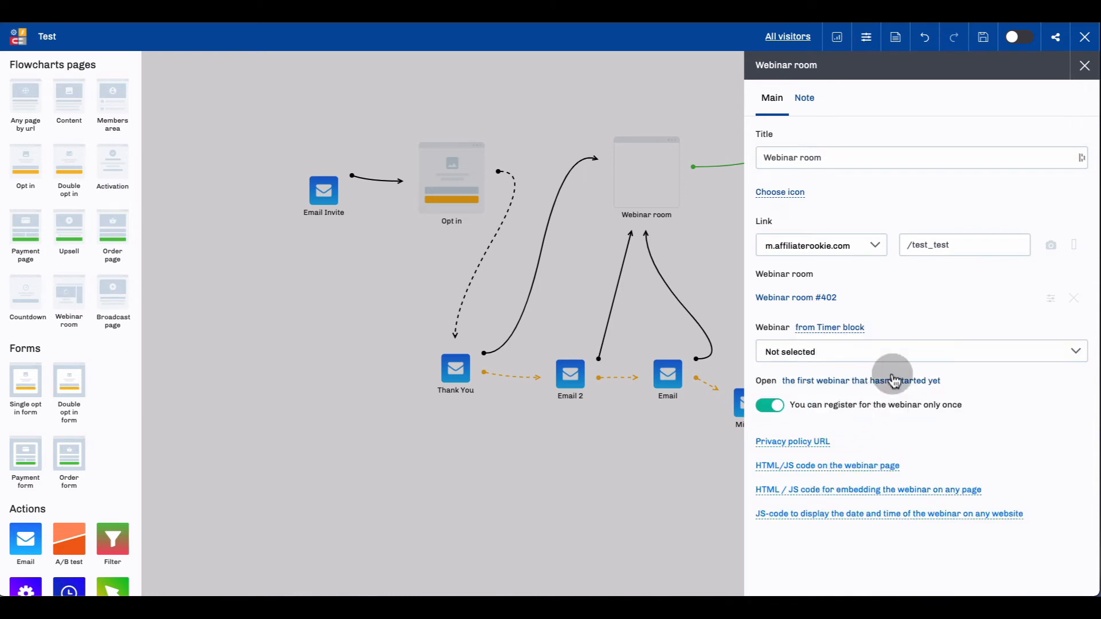
click(867, 328)
click(871, 343)
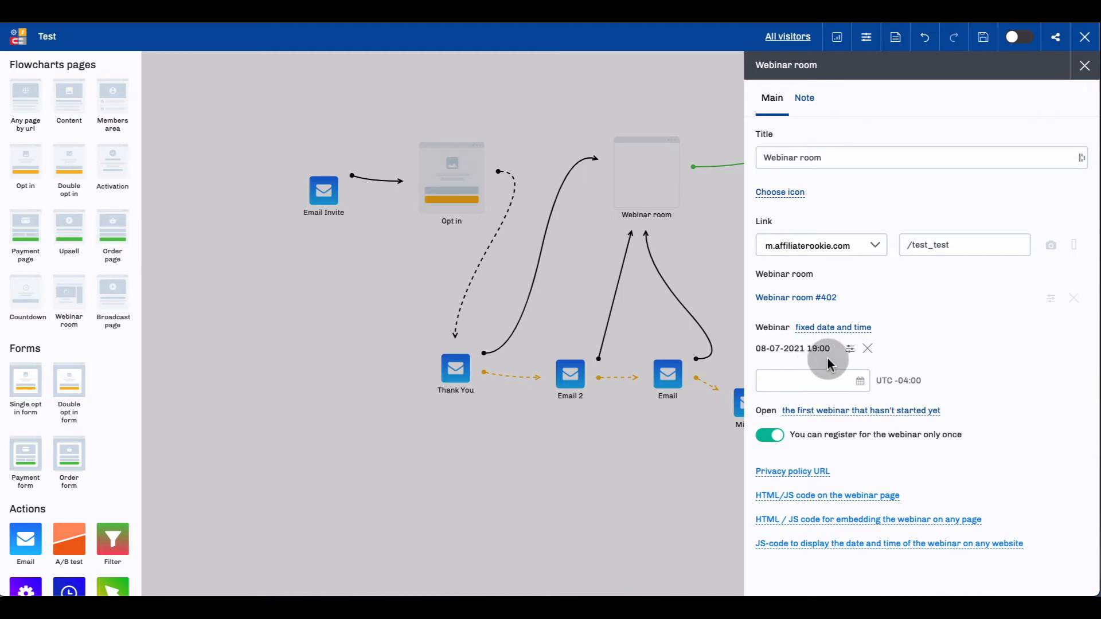
click(868, 349)
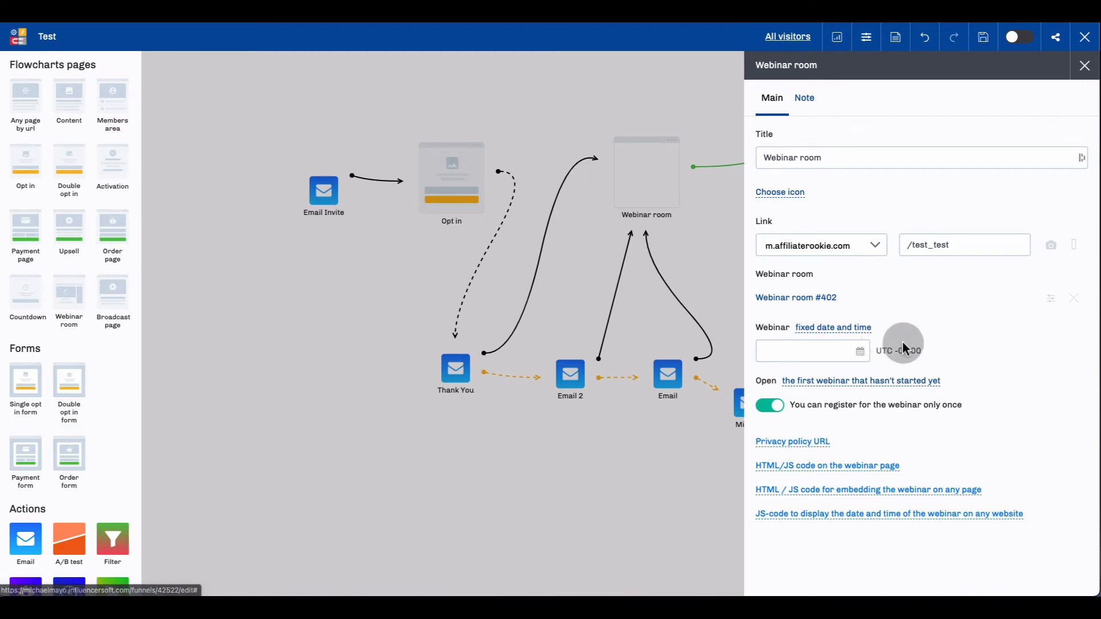
Schedule the webinar for 08-30-2021 at 13:00 and save the funnel.
click(860, 350)
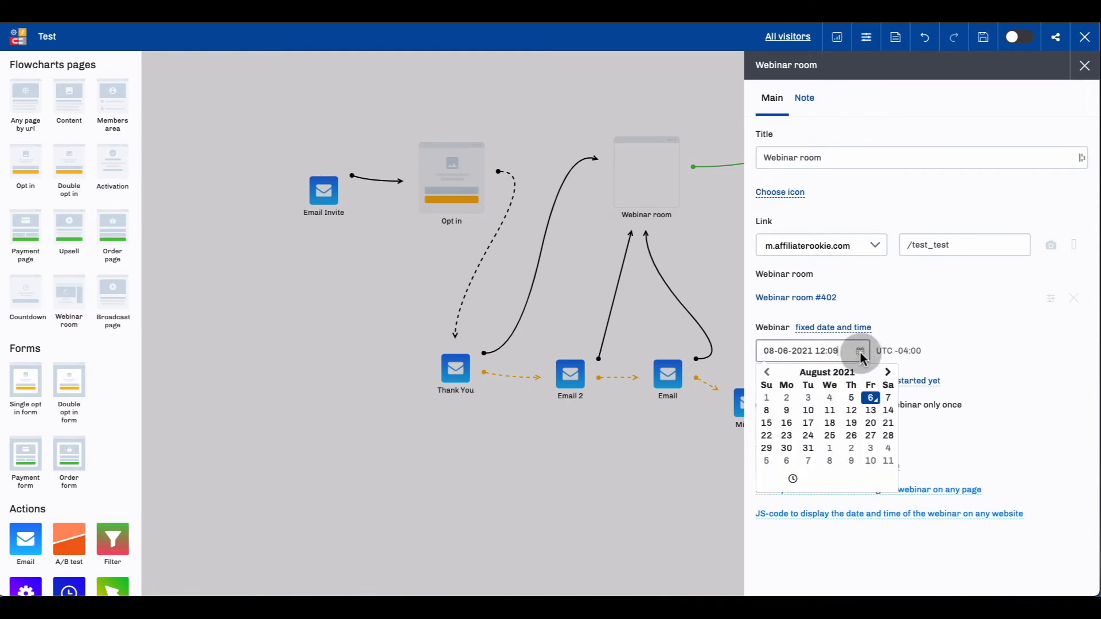
click(787, 448)
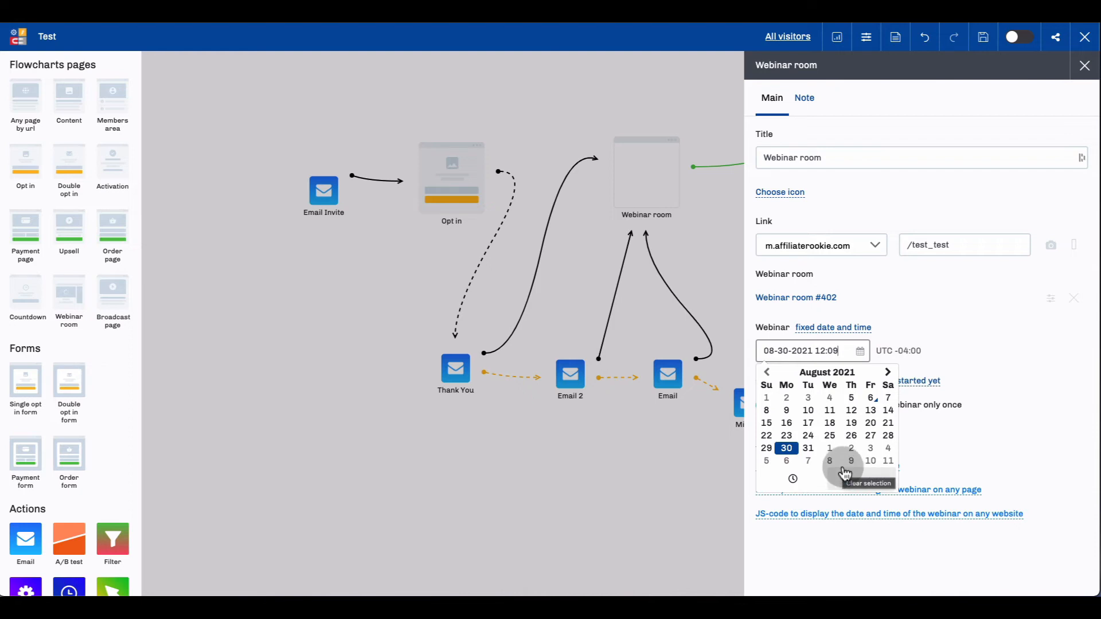
click(793, 480)
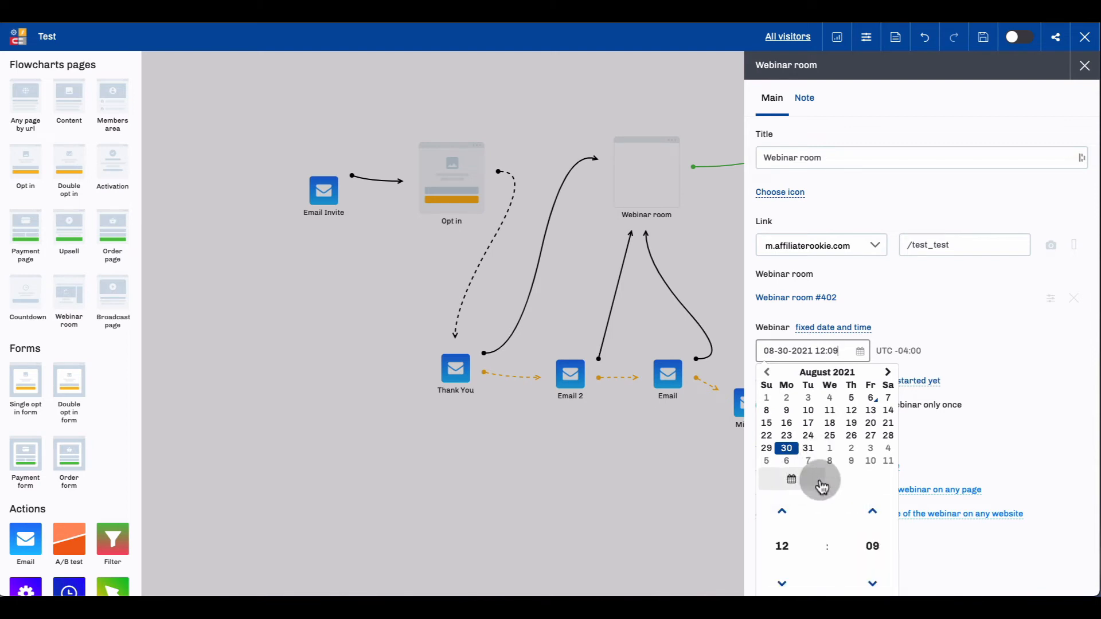
scroll(831, 473, down, 1)
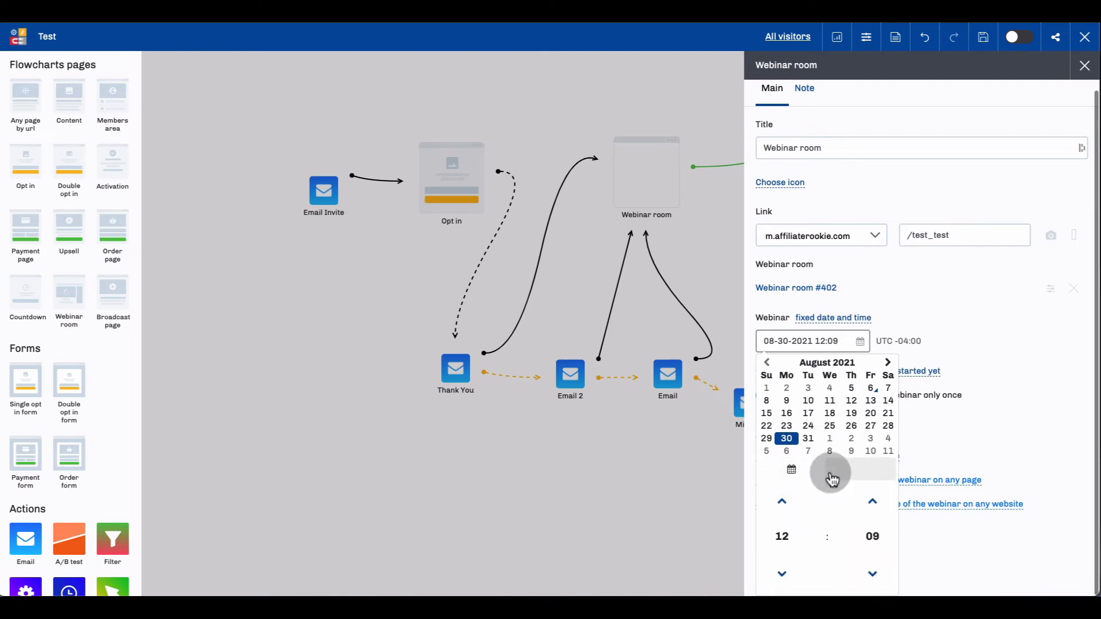
click(782, 538)
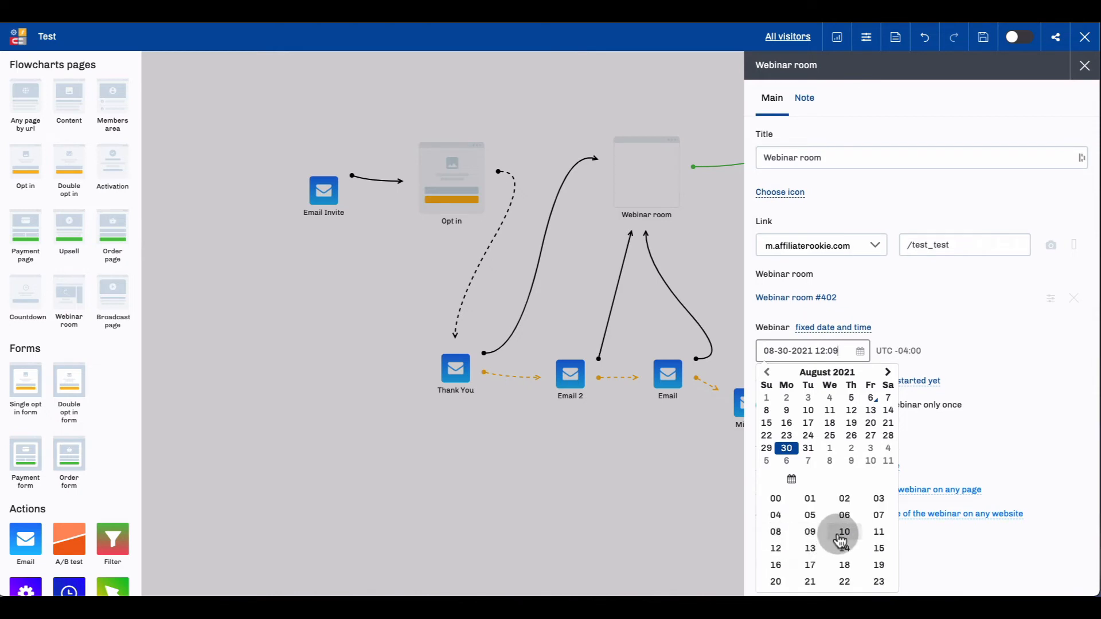
click(809, 548)
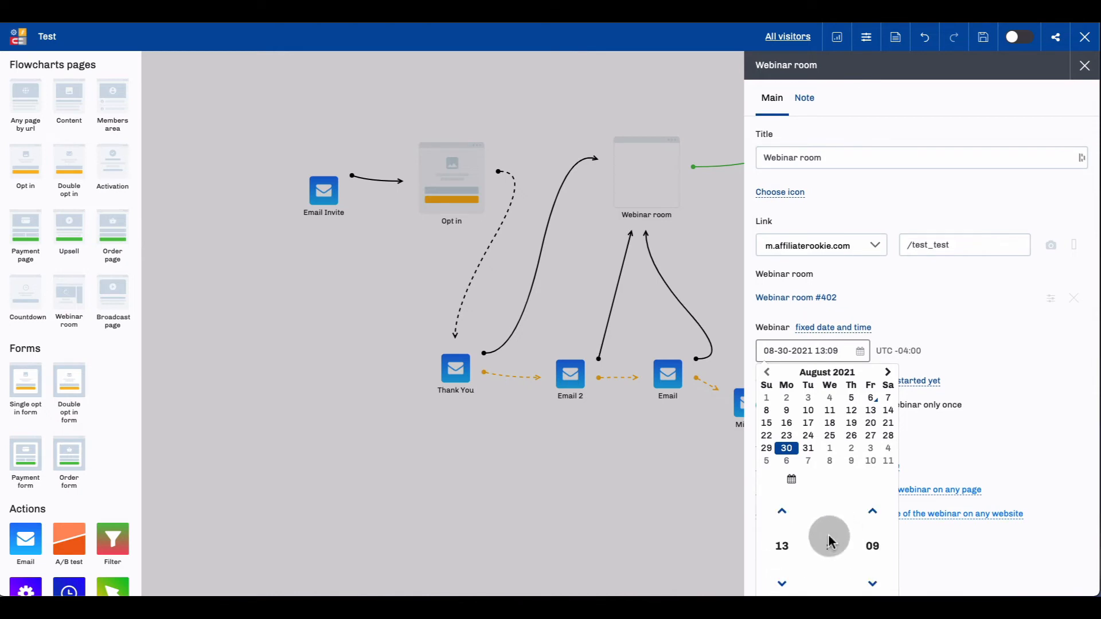
click(872, 547)
click(776, 506)
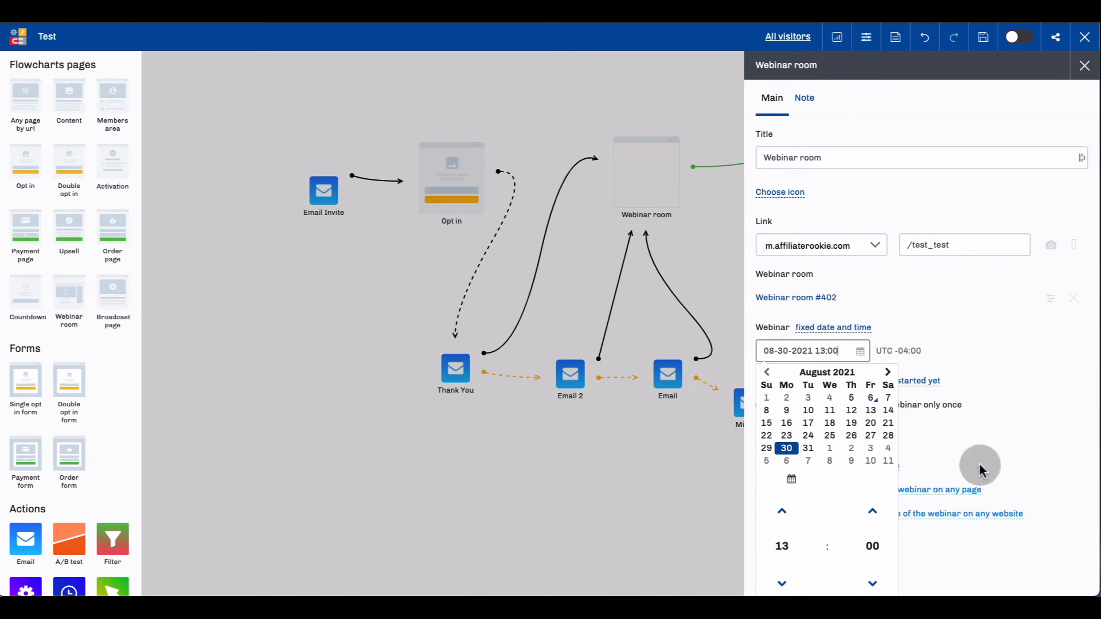
click(984, 442)
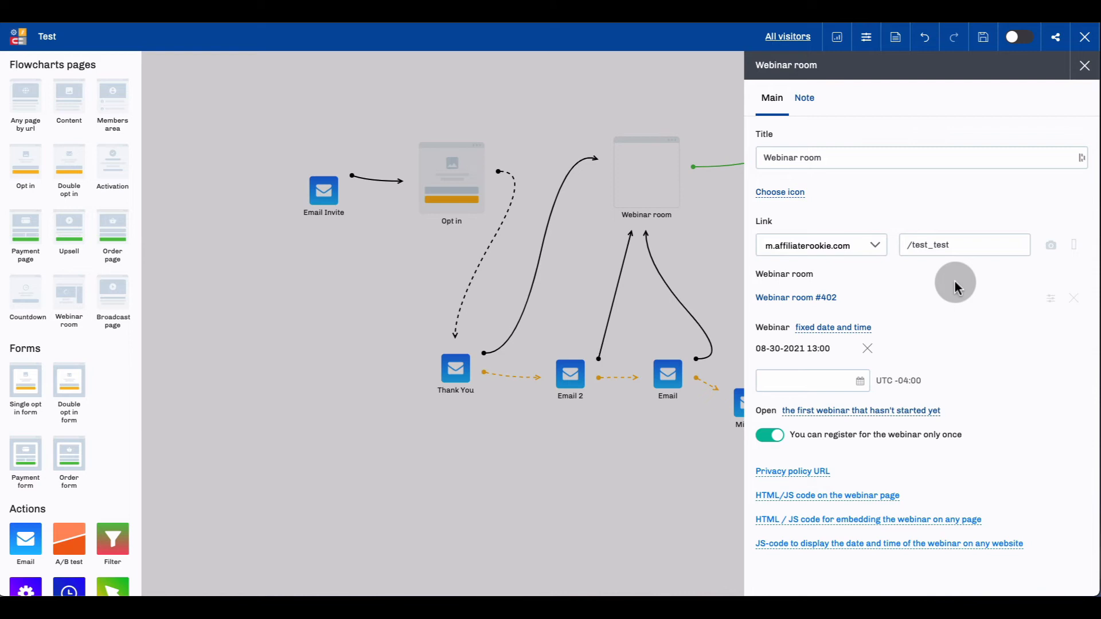
click(717, 203)
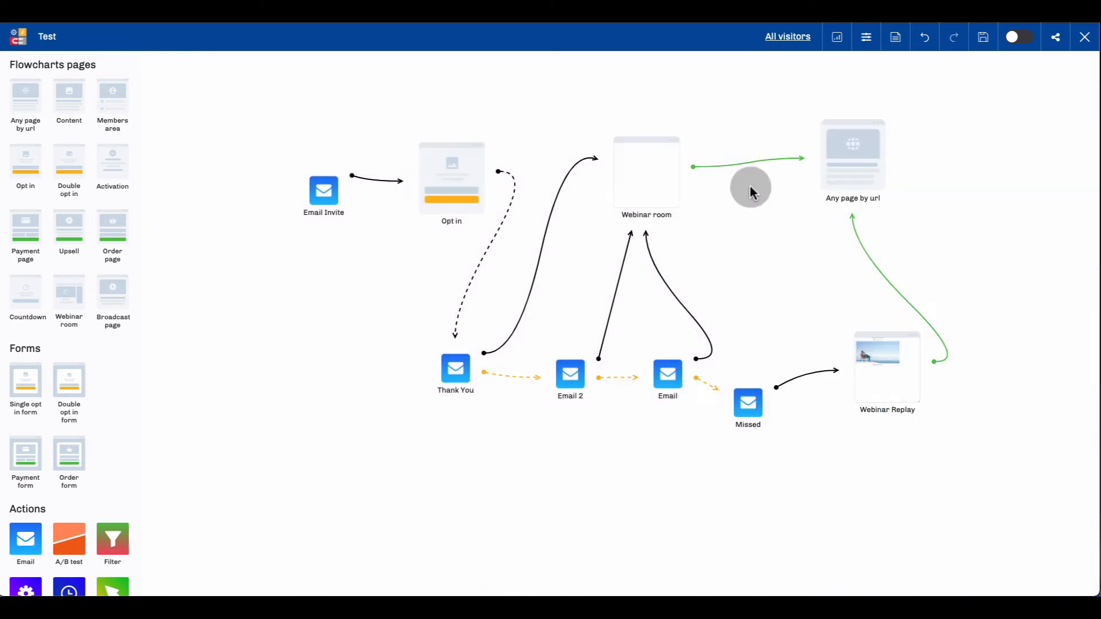
click(981, 39)
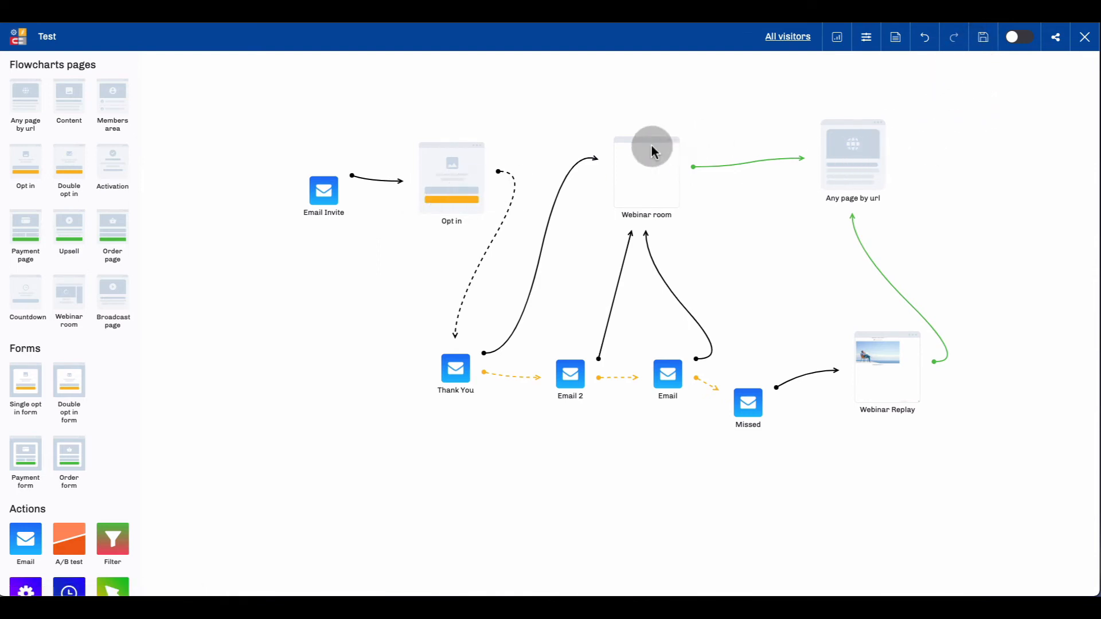
Paste the copied zazzlemedia.co.uk embed-code-generator-tool link as the YouTube video in the Webinar room's settings and save the funnel.
mouse_move(649, 147)
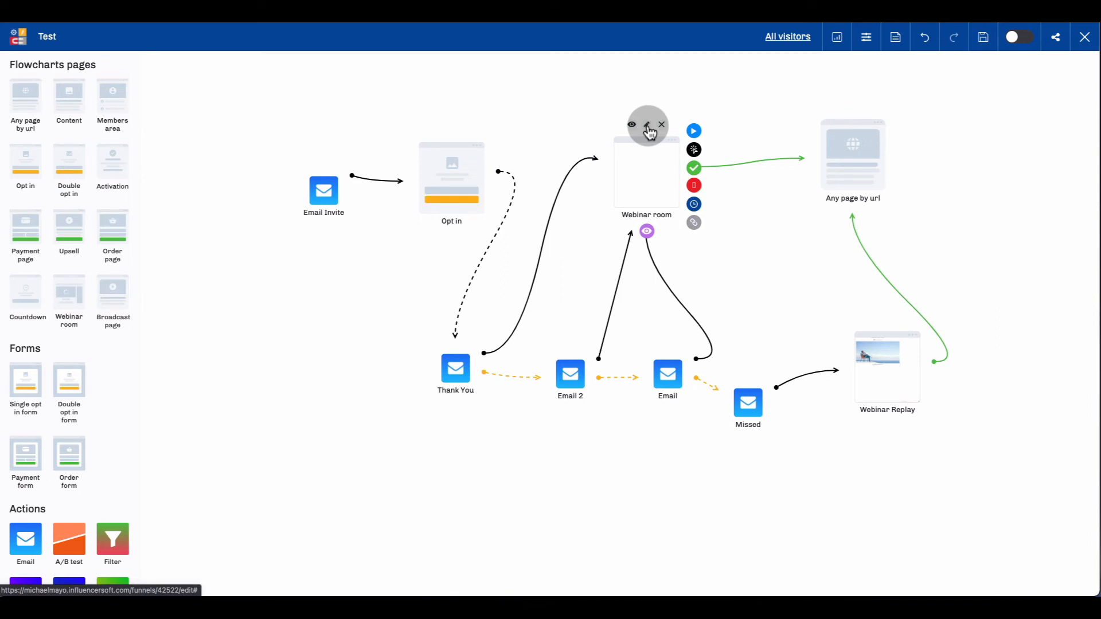
click(647, 126)
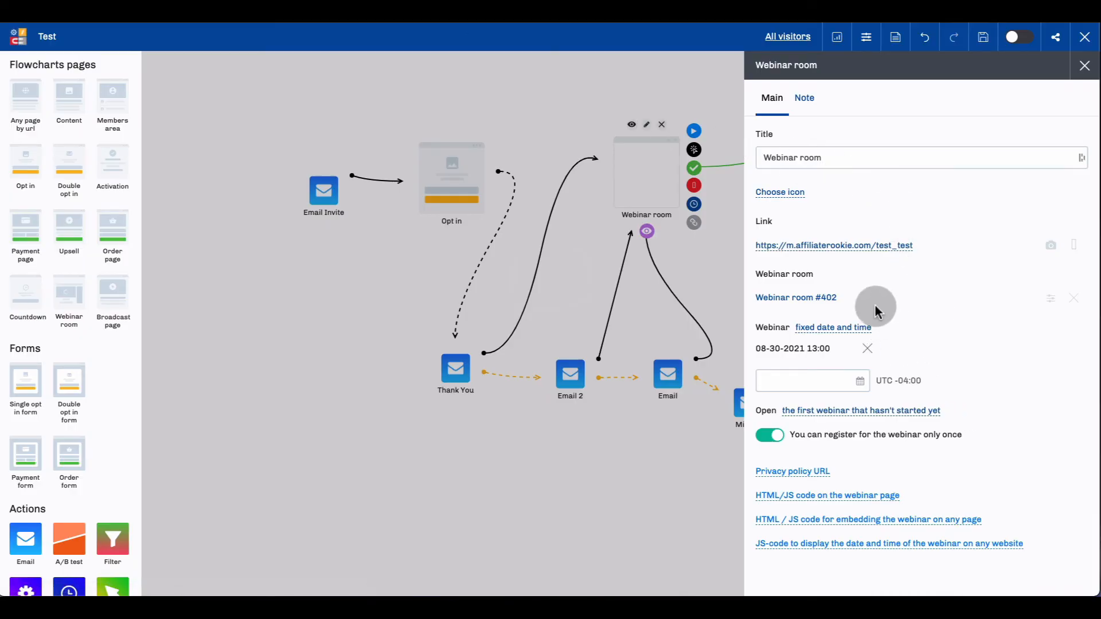
click(1053, 302)
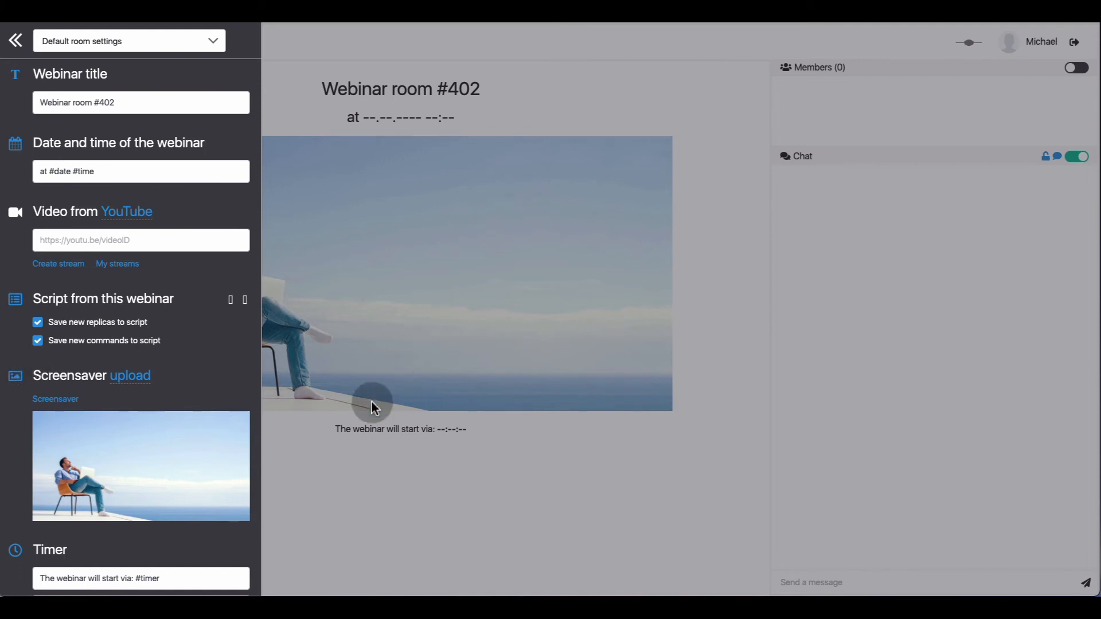
click(126, 212)
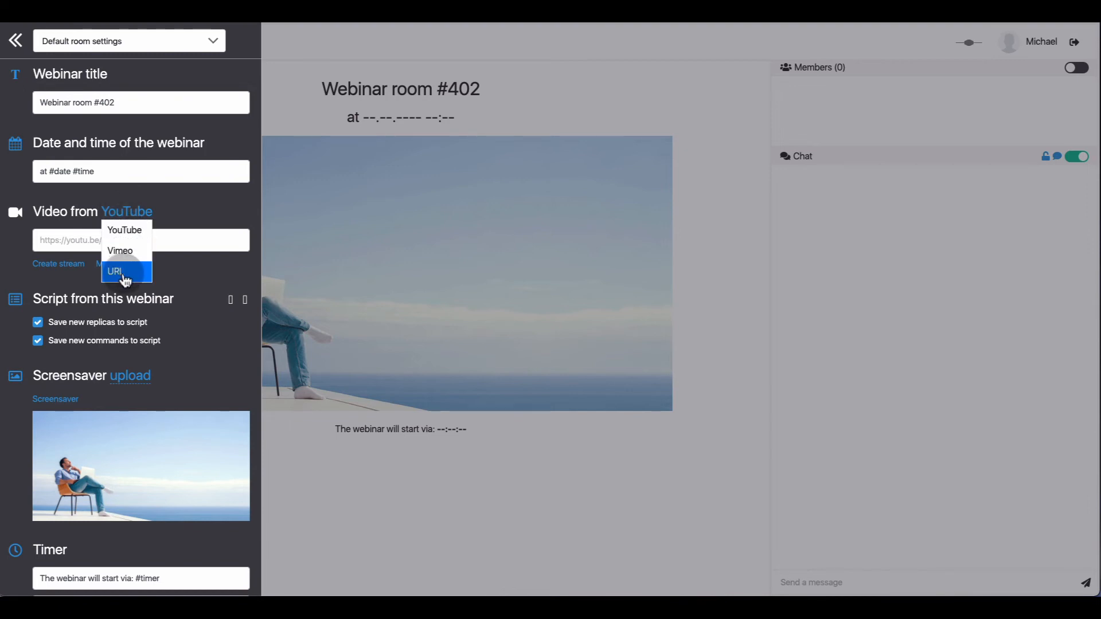
click(66, 242)
key(ctrl+v)
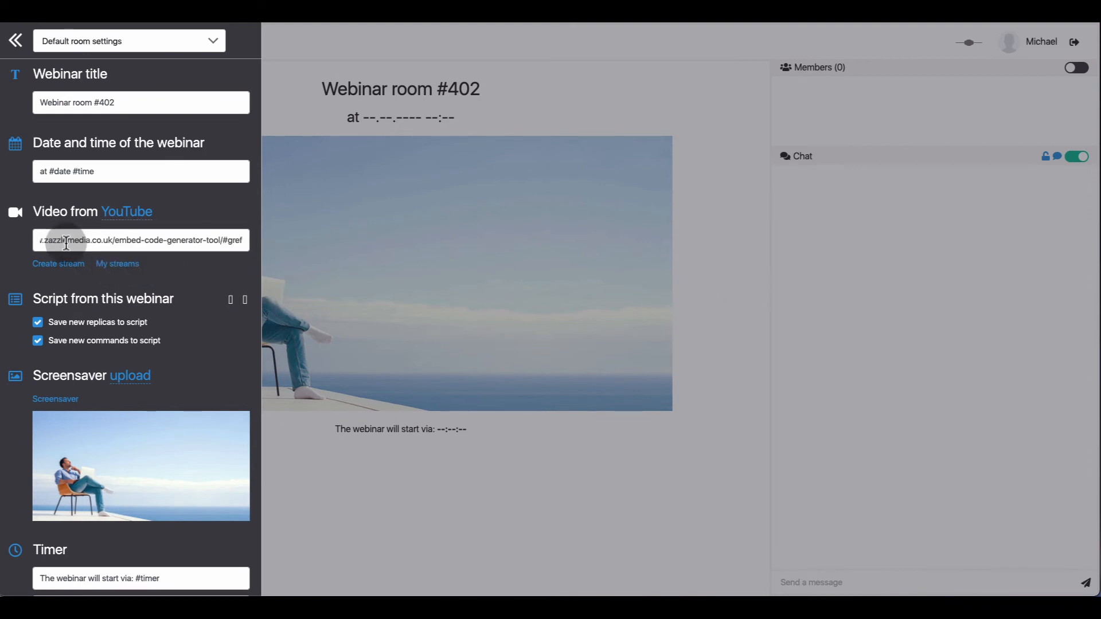
click(740, 241)
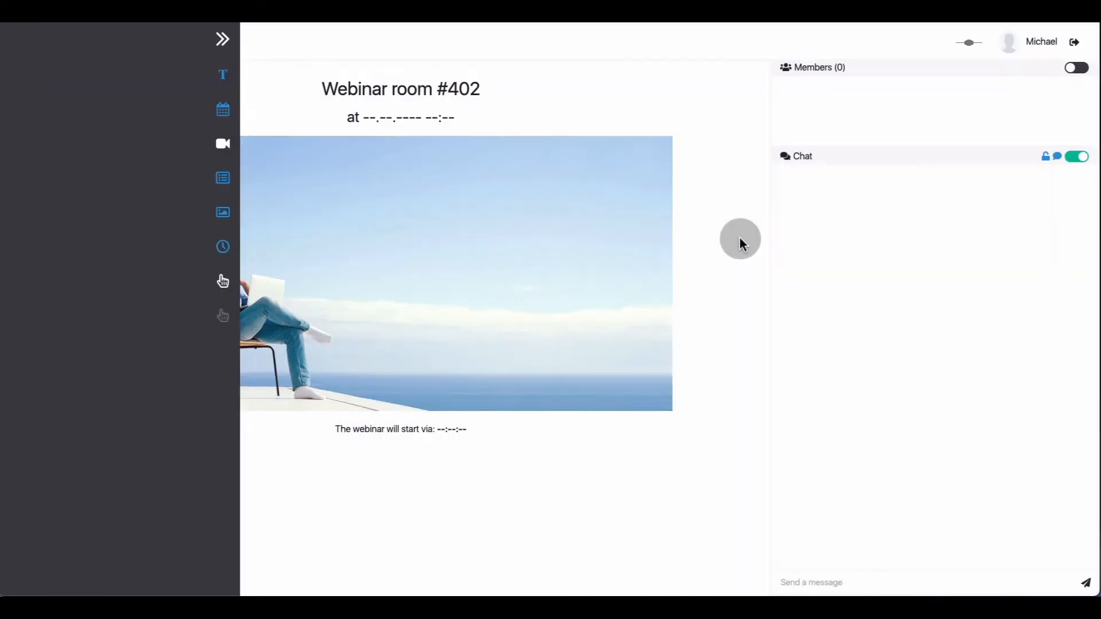
click(1075, 48)
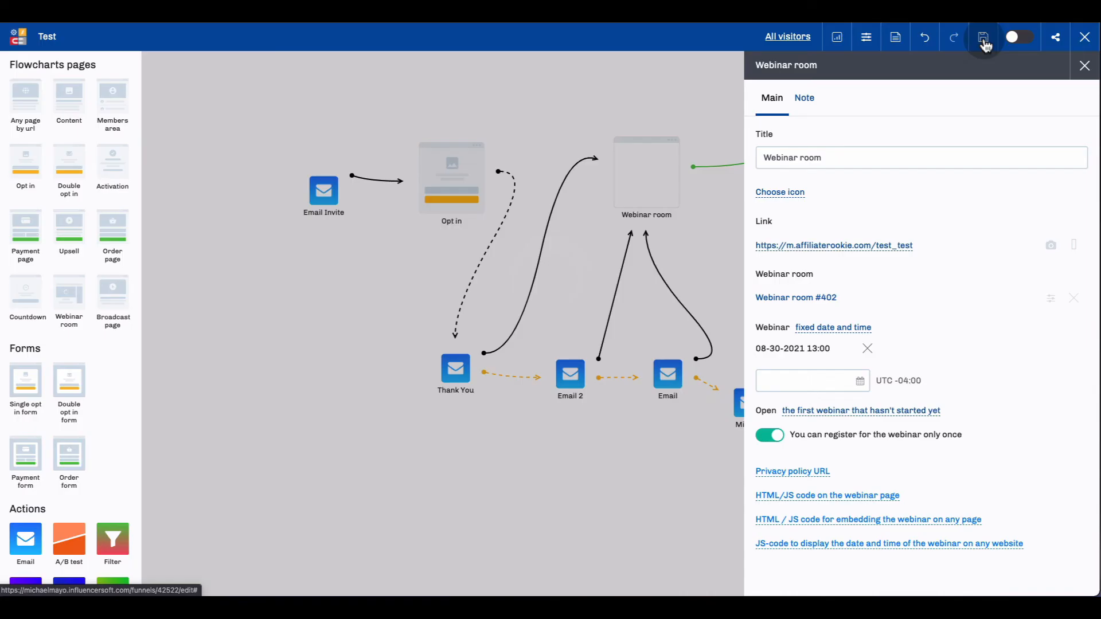
click(983, 42)
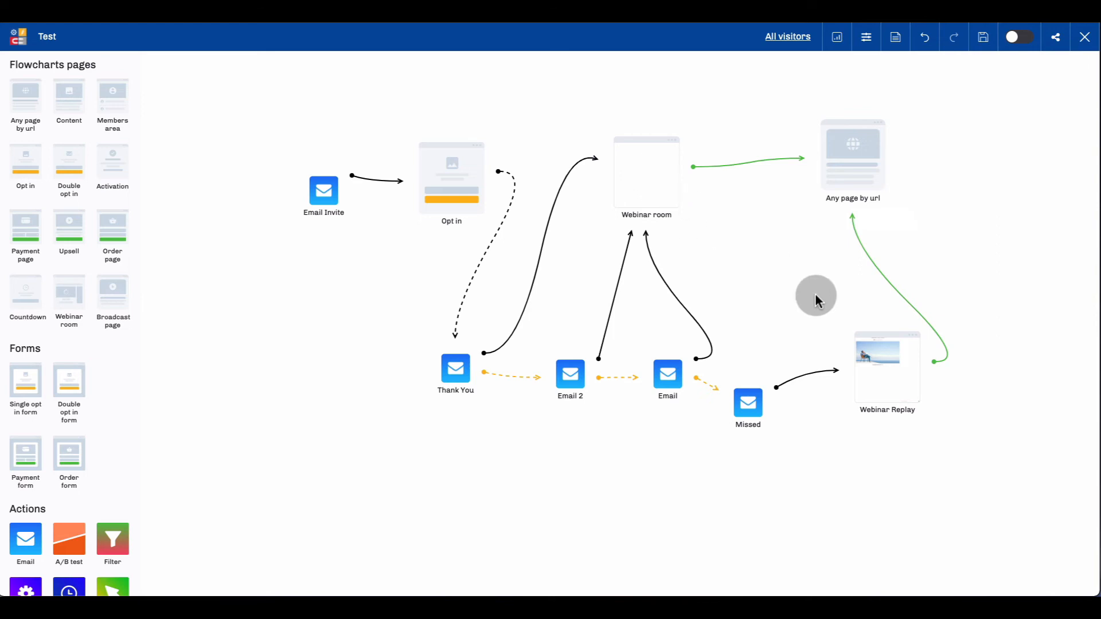
scroll(884, 356, up, 1)
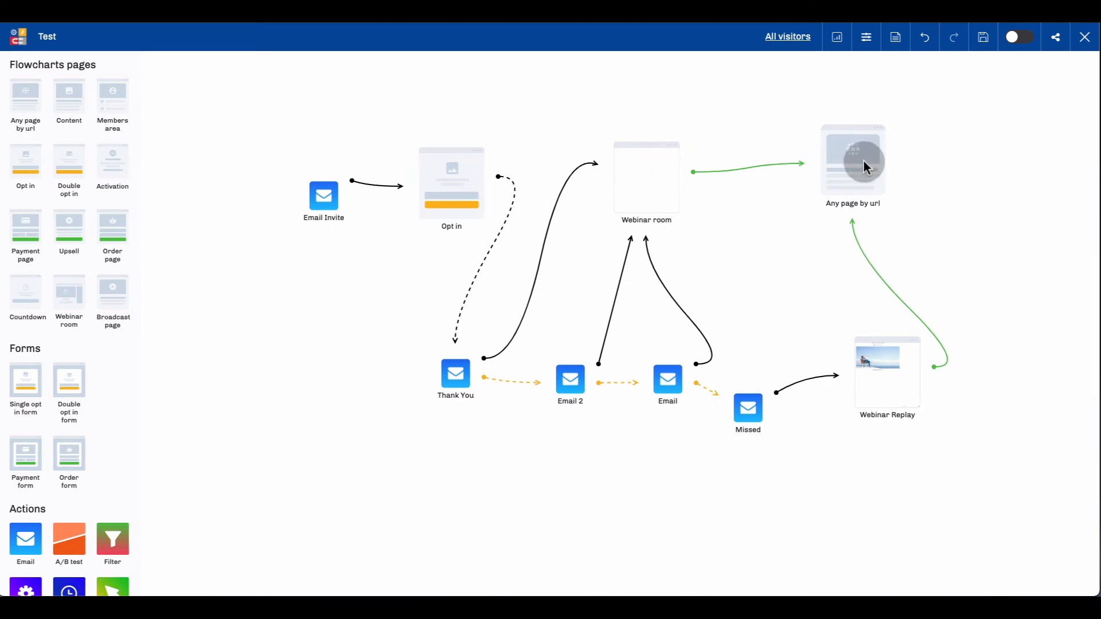
scroll(862, 161, up, 1)
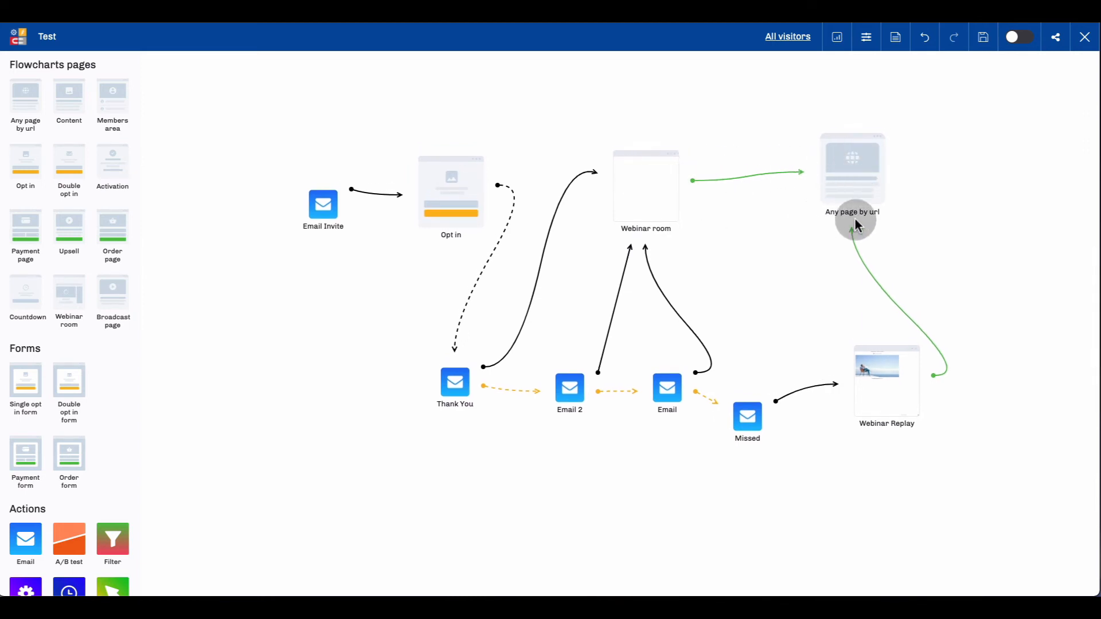
scroll(866, 221, down, 1)
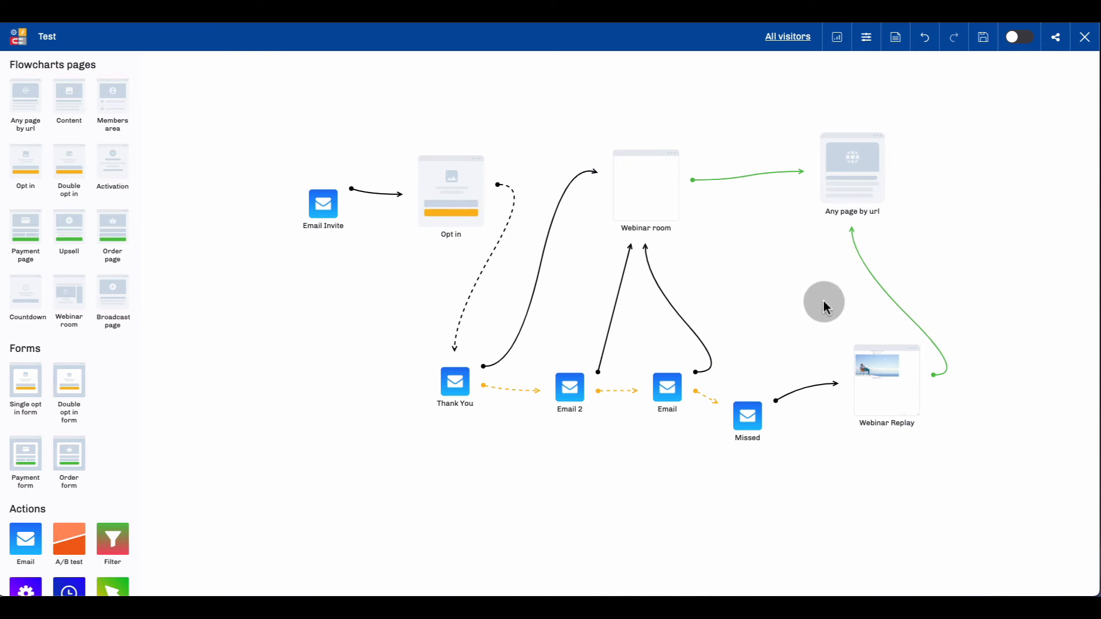
Create a webinar room for the Webinar Replay block and check its room settings selection.
click(886, 387)
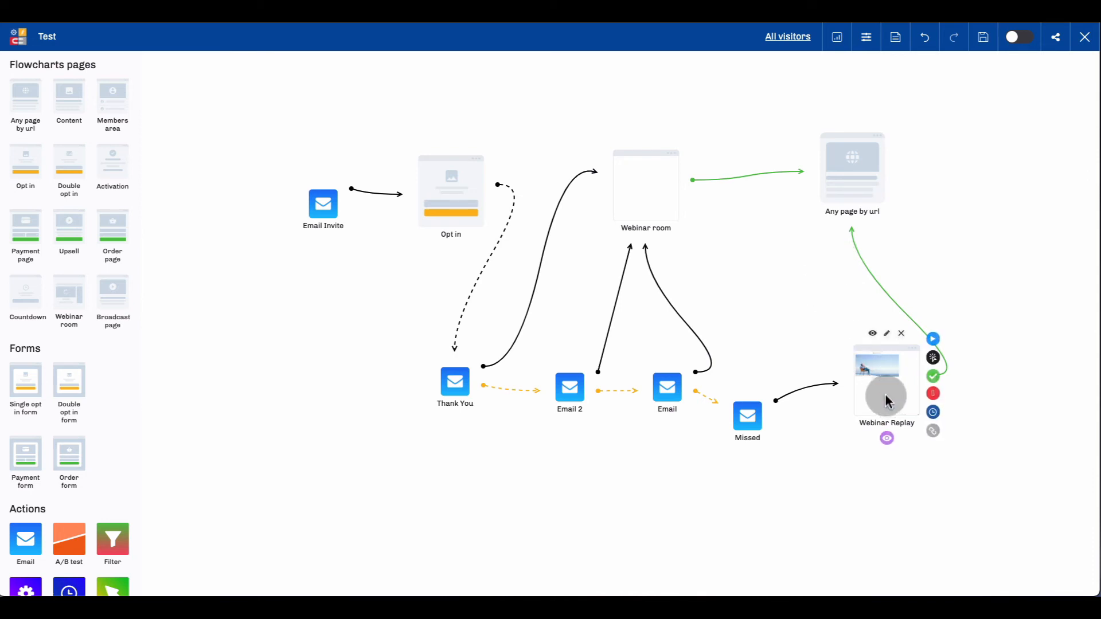
click(891, 336)
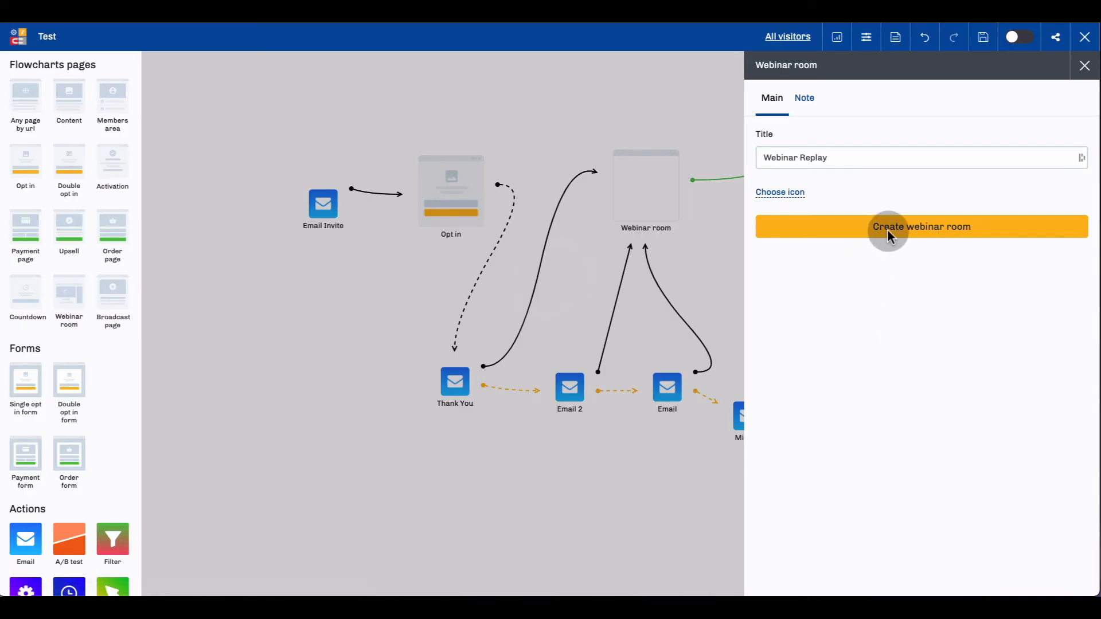
click(858, 231)
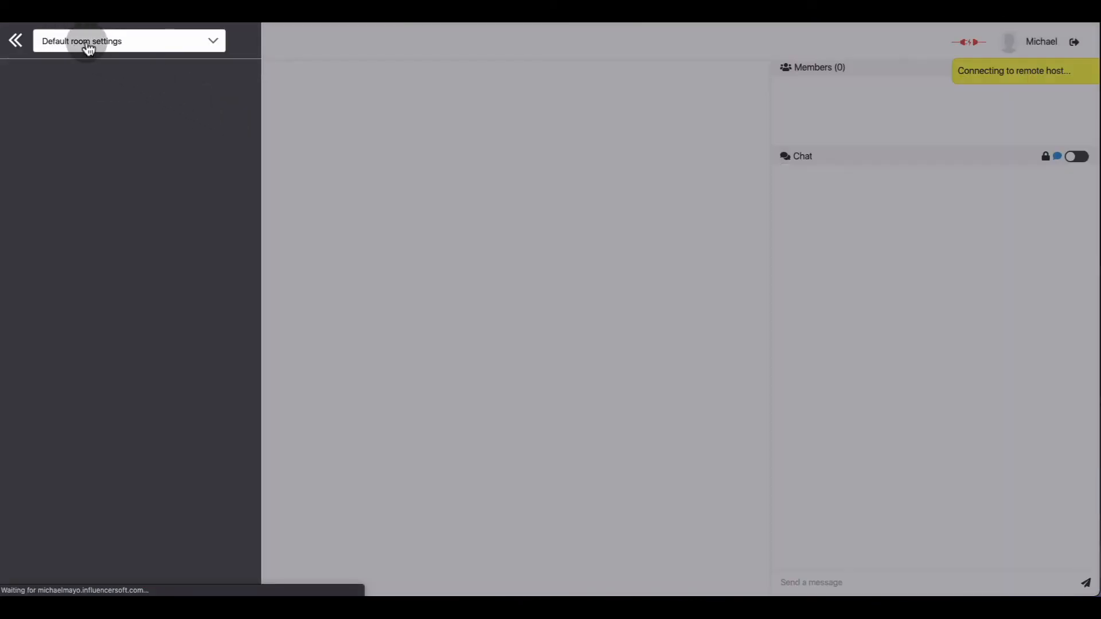
click(89, 46)
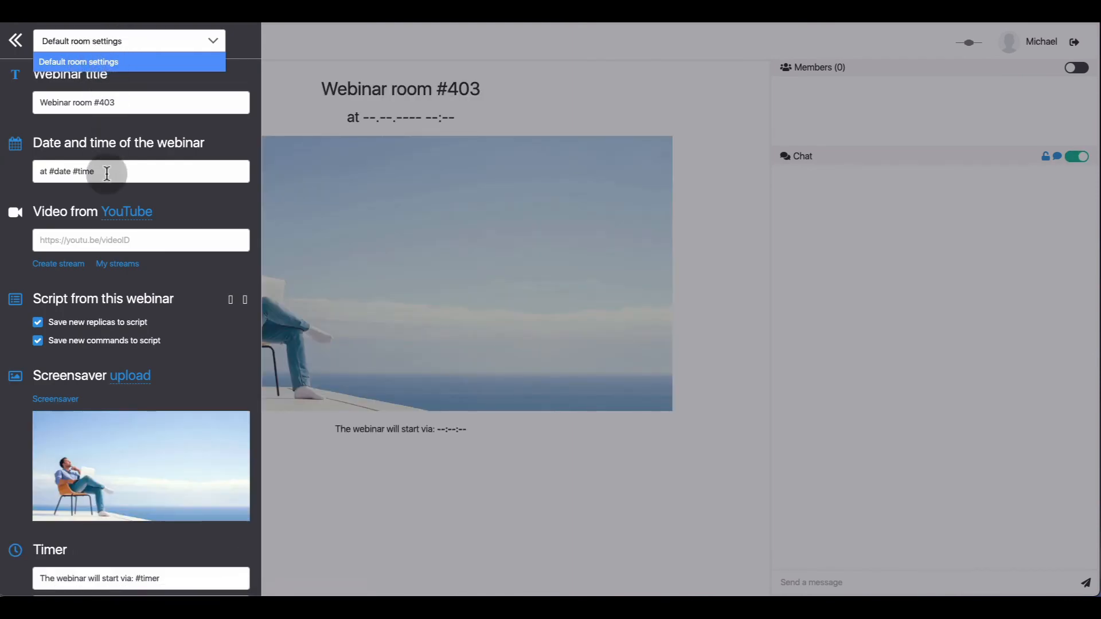
Paste the copied zazzlemedia.co.uk embed-code-generator-tool link as the replay room's YouTube video and close the room settings.
click(96, 246)
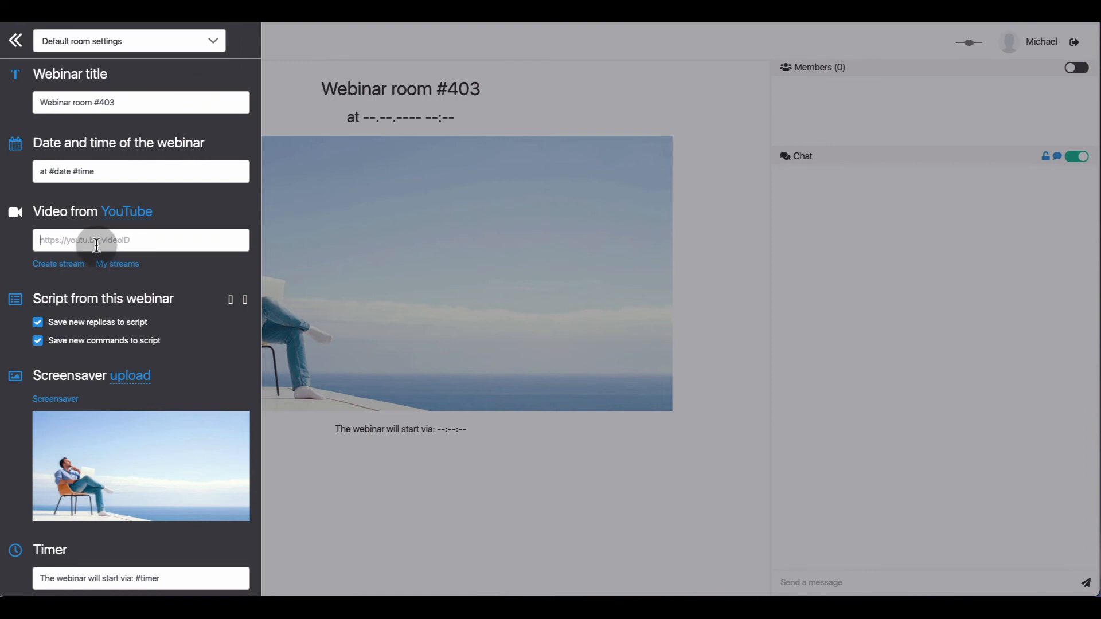
text(https://www.zazzlemedia.co.uk/embed-code-generator-tool/#gref)
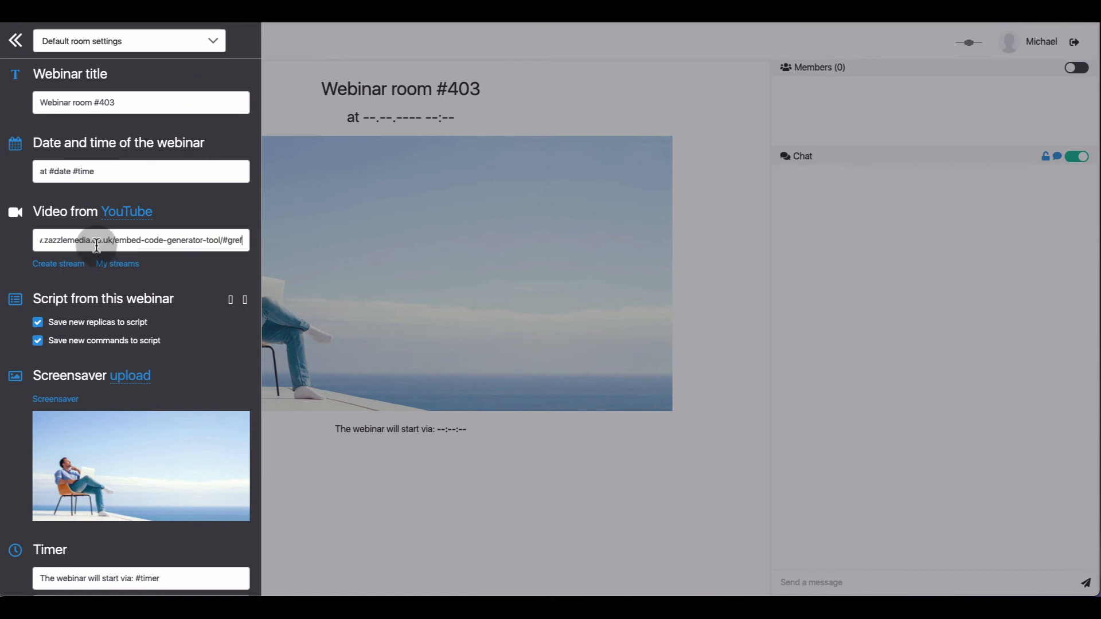
scroll(97, 246, down, 1)
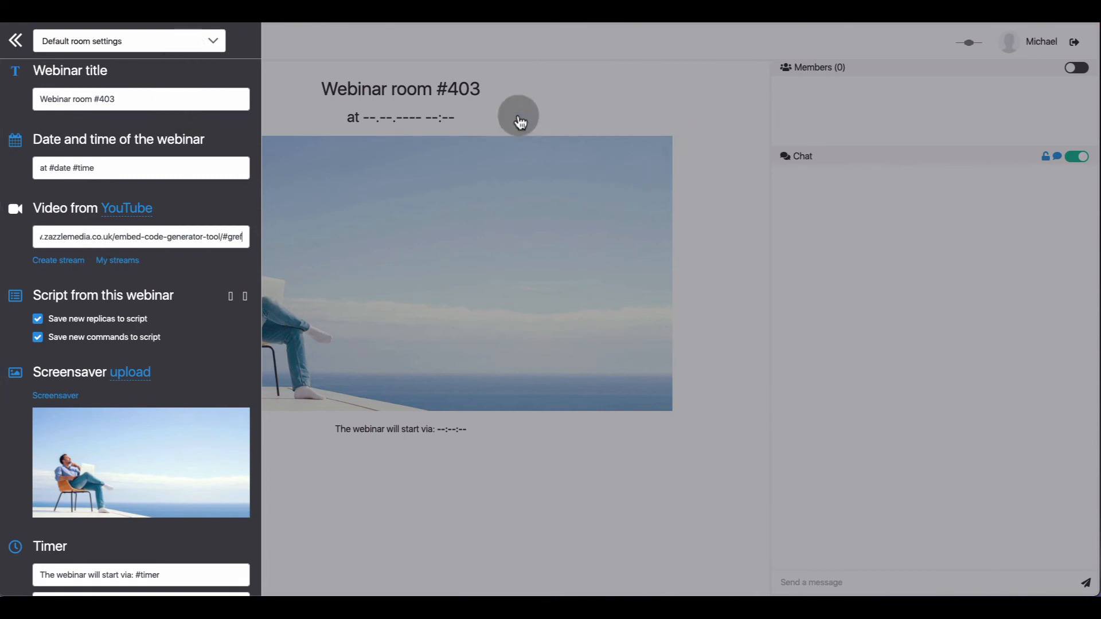
click(618, 81)
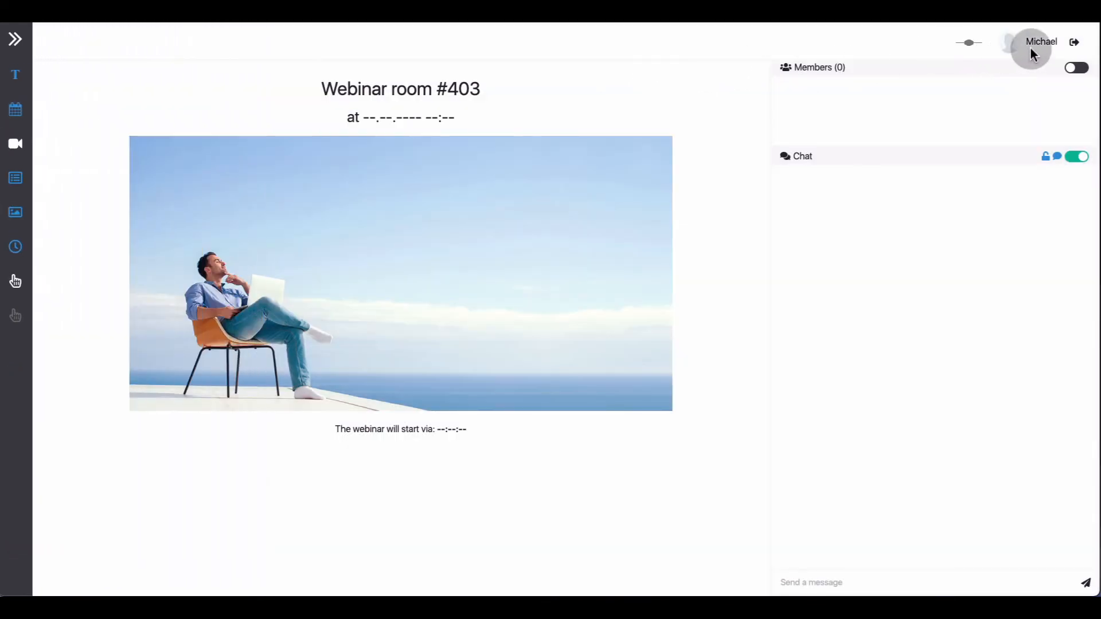
Exit the replay room and set the Webinar Replay schedule to "after X days" with 20 days.
click(1073, 46)
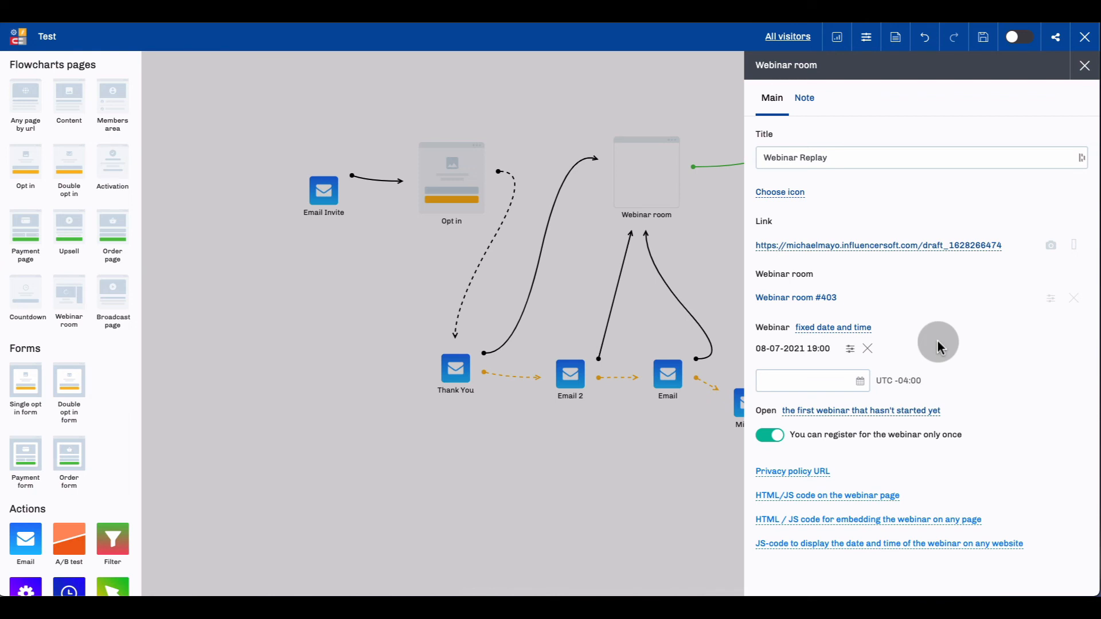
click(913, 249)
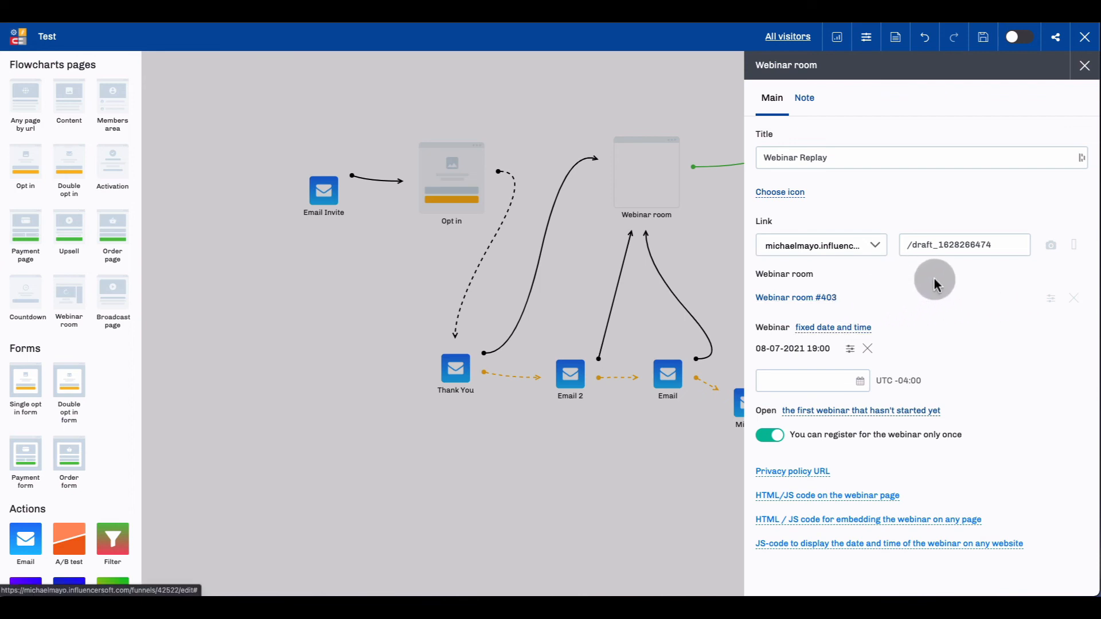
click(831, 330)
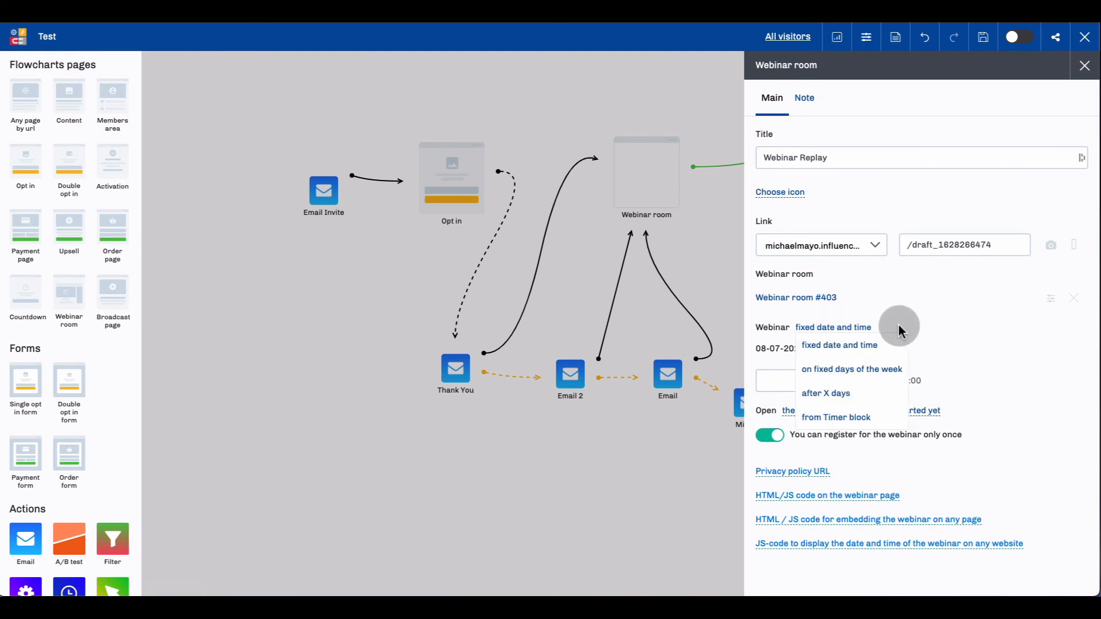
click(836, 399)
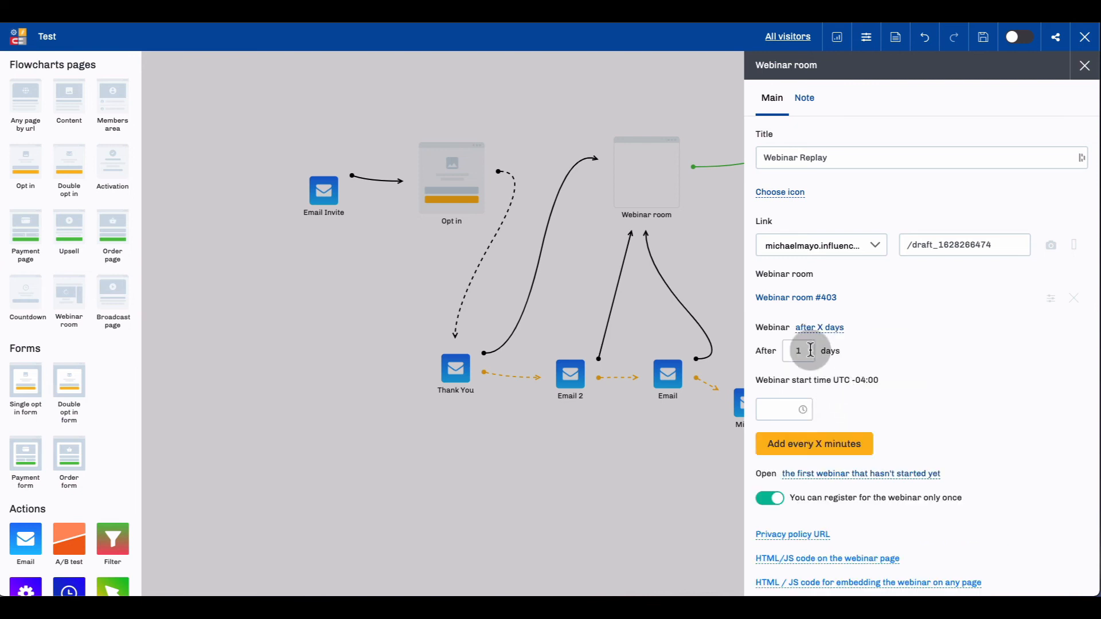
drag(810, 350, 785, 351)
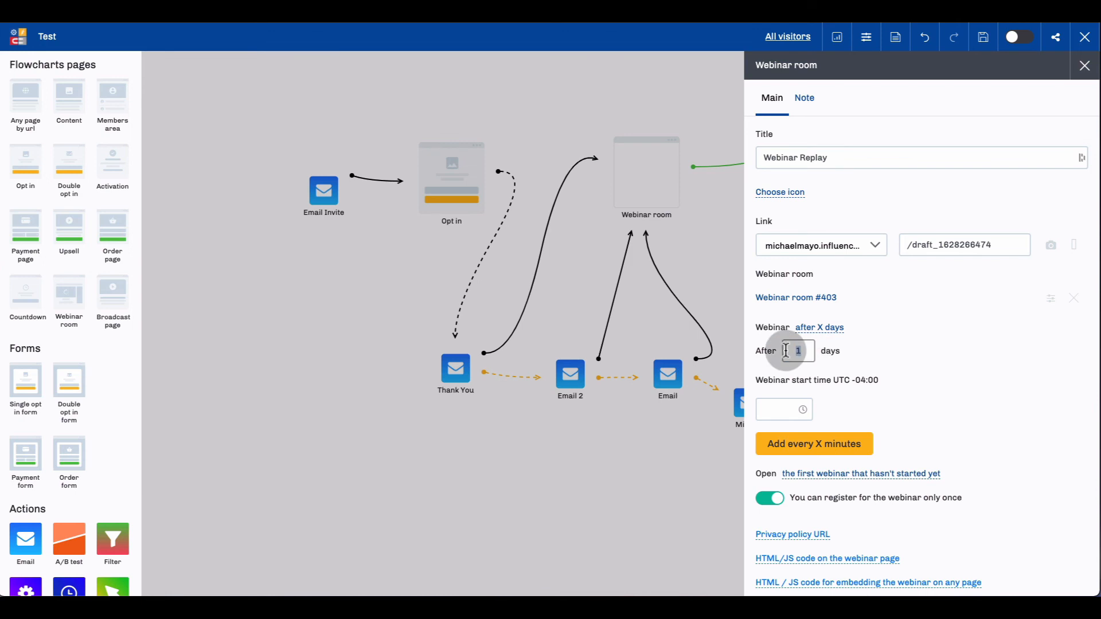
text(20)
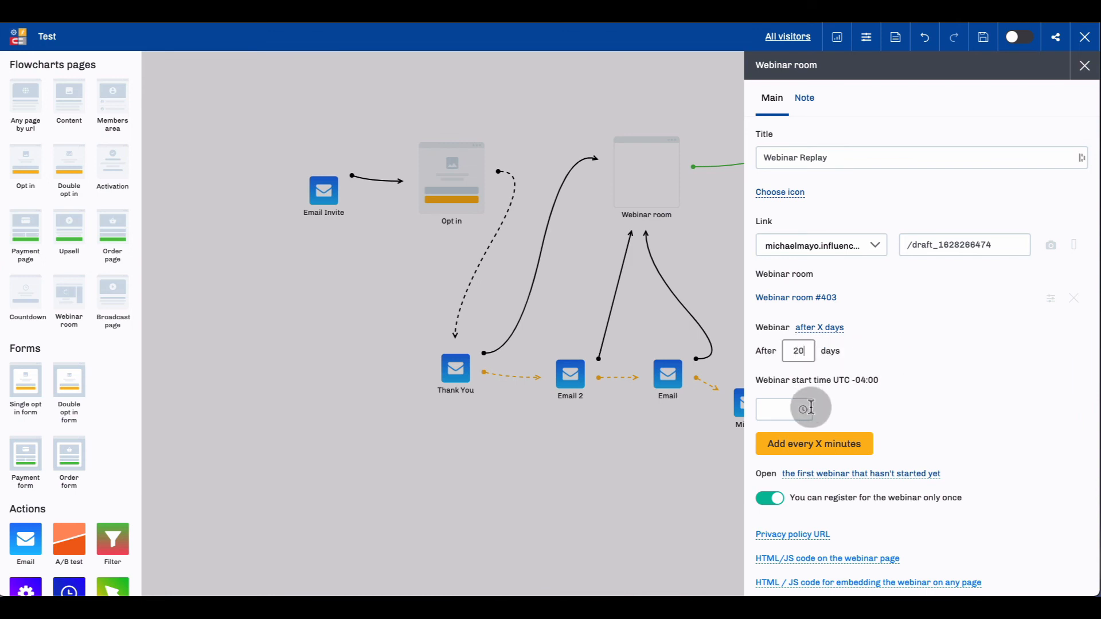
Add 13:00 as a start time for the Webinar Replay.
click(811, 407)
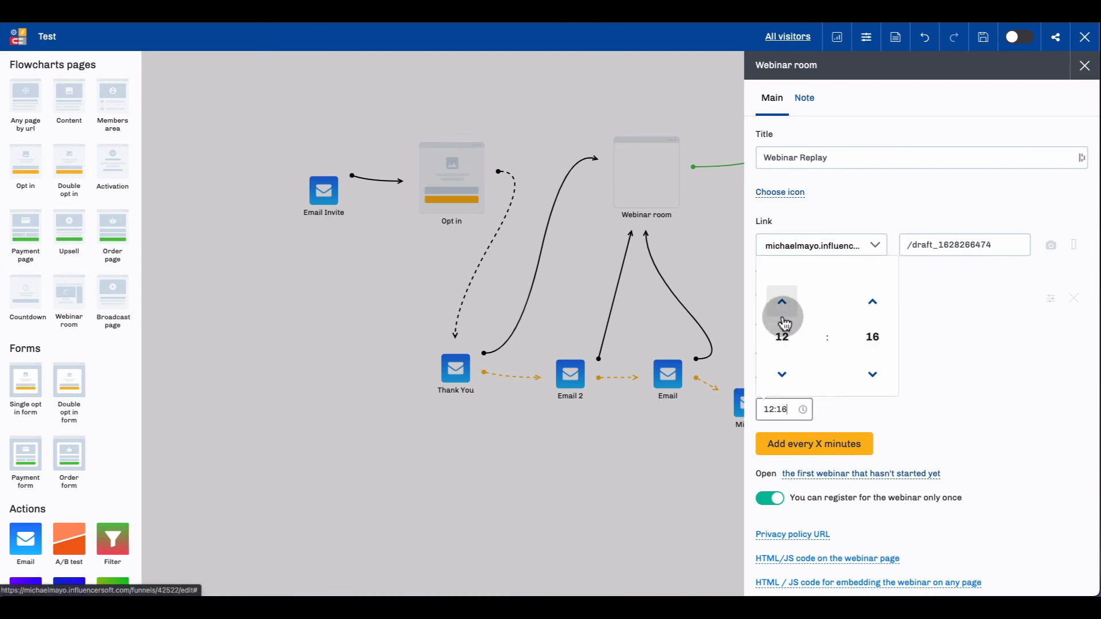
click(783, 329)
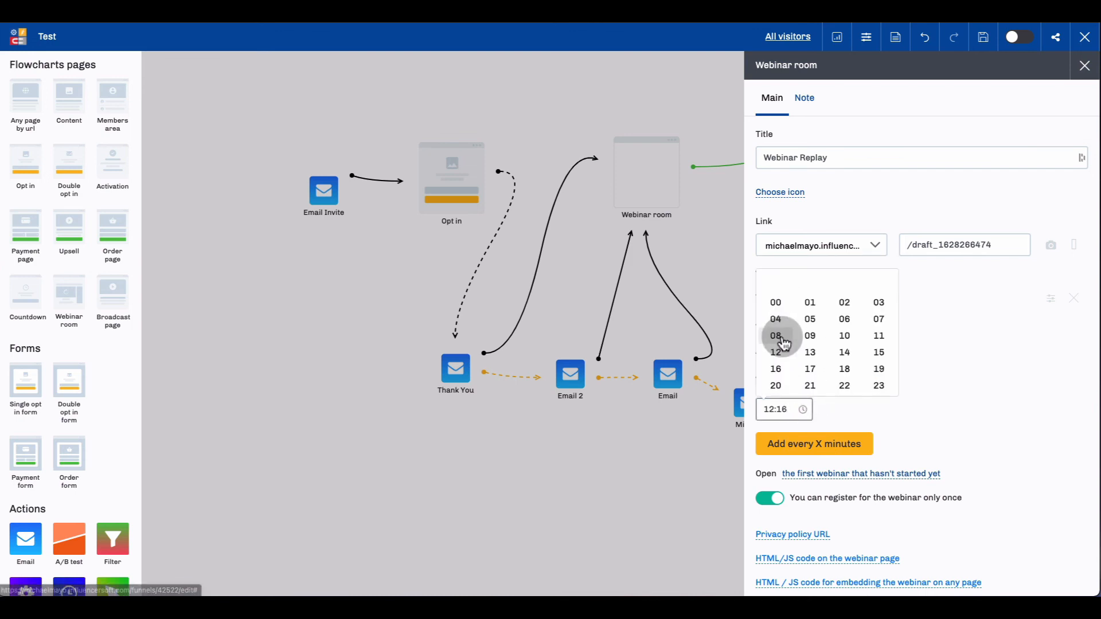
click(811, 351)
click(869, 338)
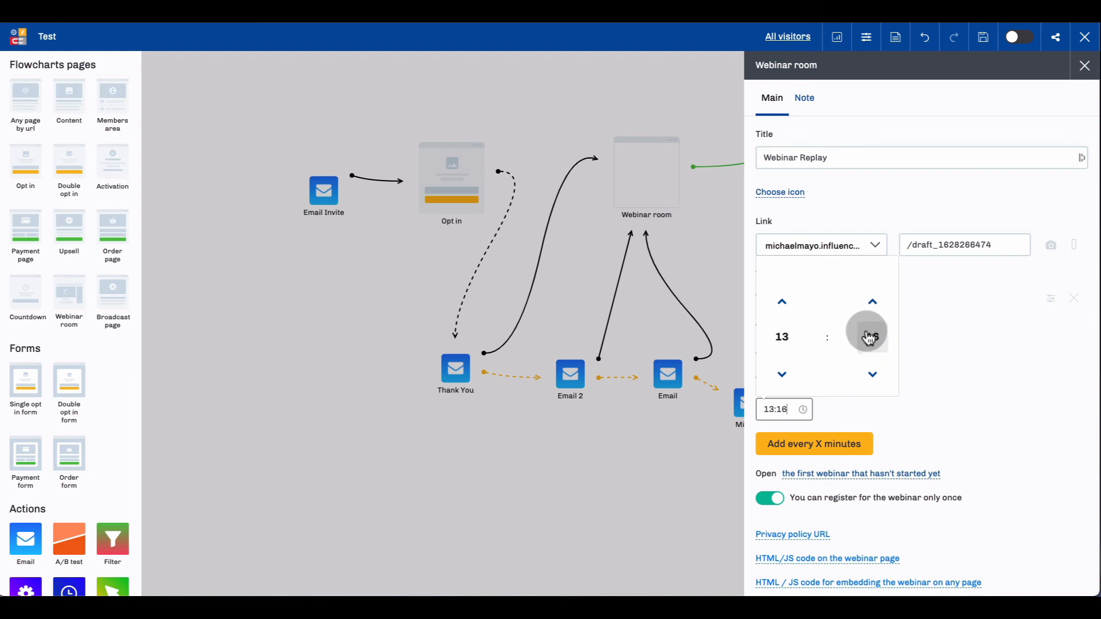
click(776, 312)
click(970, 336)
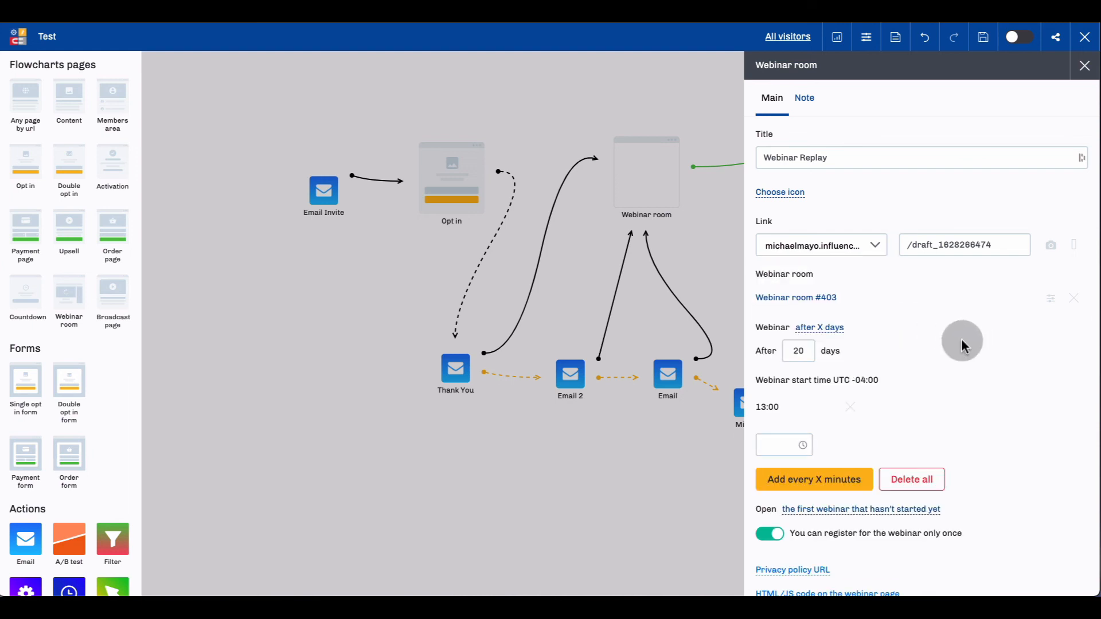
Add 16:00 as a second start time for the Webinar Replay.
click(802, 446)
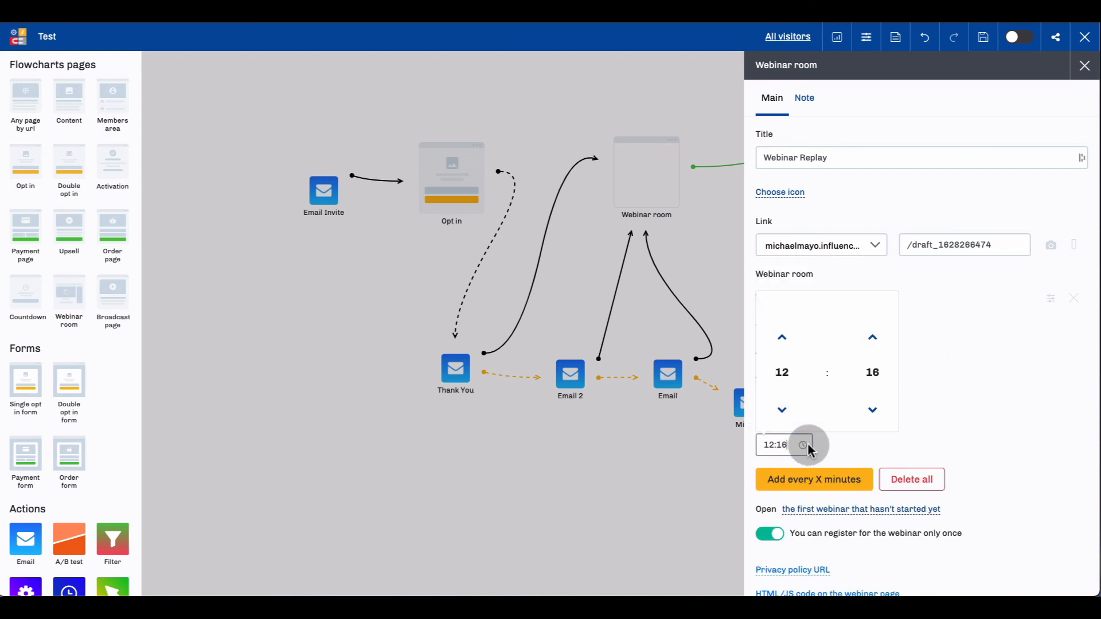
click(781, 364)
click(820, 388)
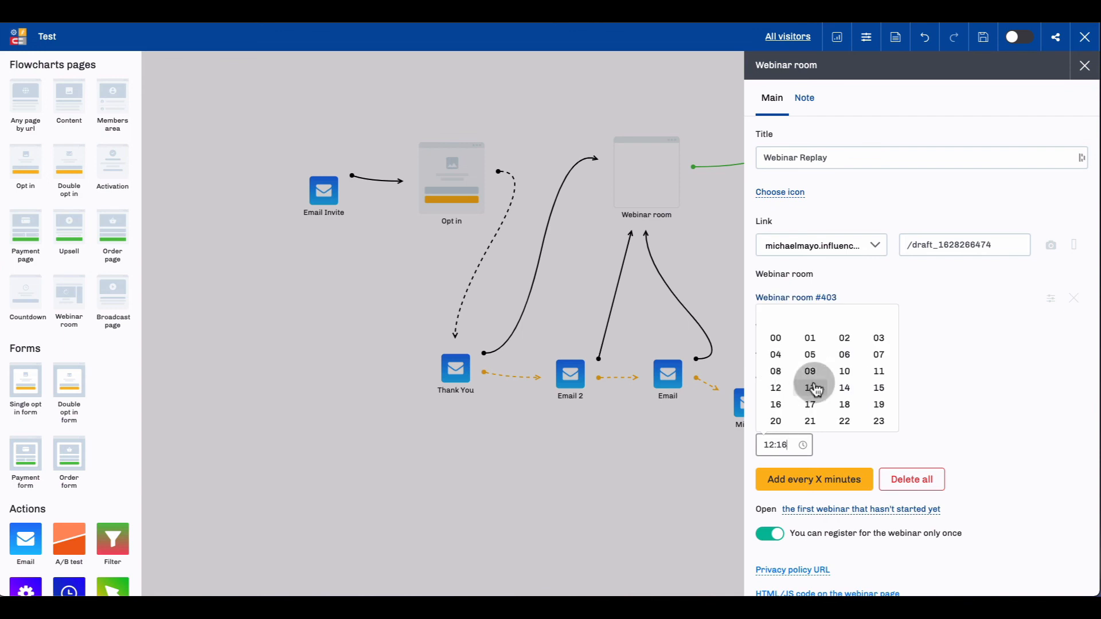
click(778, 406)
click(876, 378)
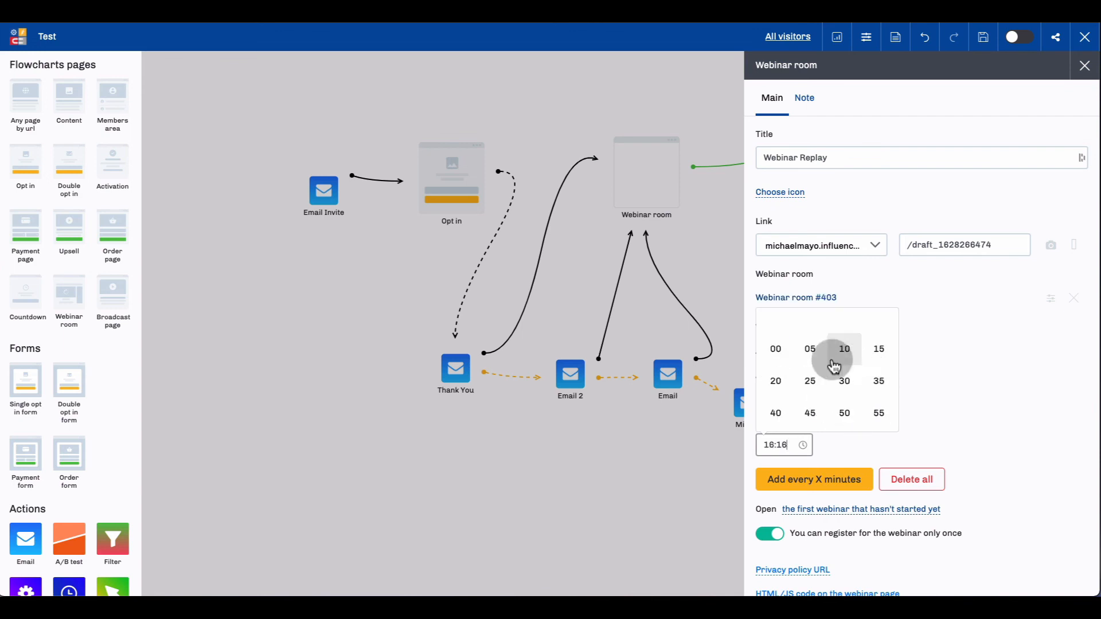
click(782, 346)
click(802, 412)
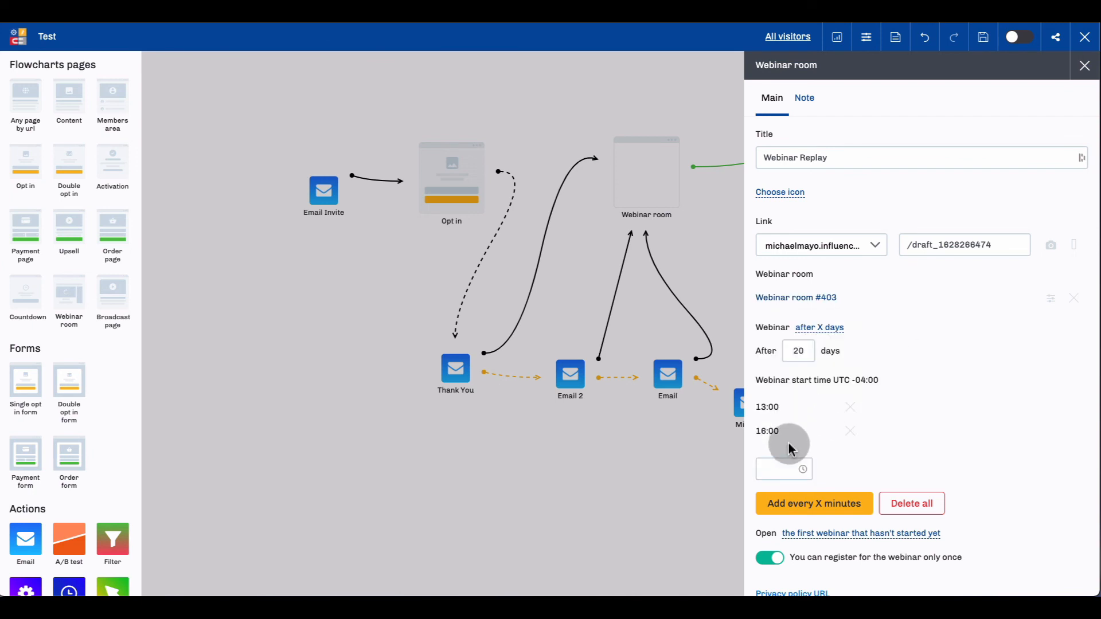
Add 19:00 as a third start time for the Webinar Replay.
click(805, 467)
click(791, 396)
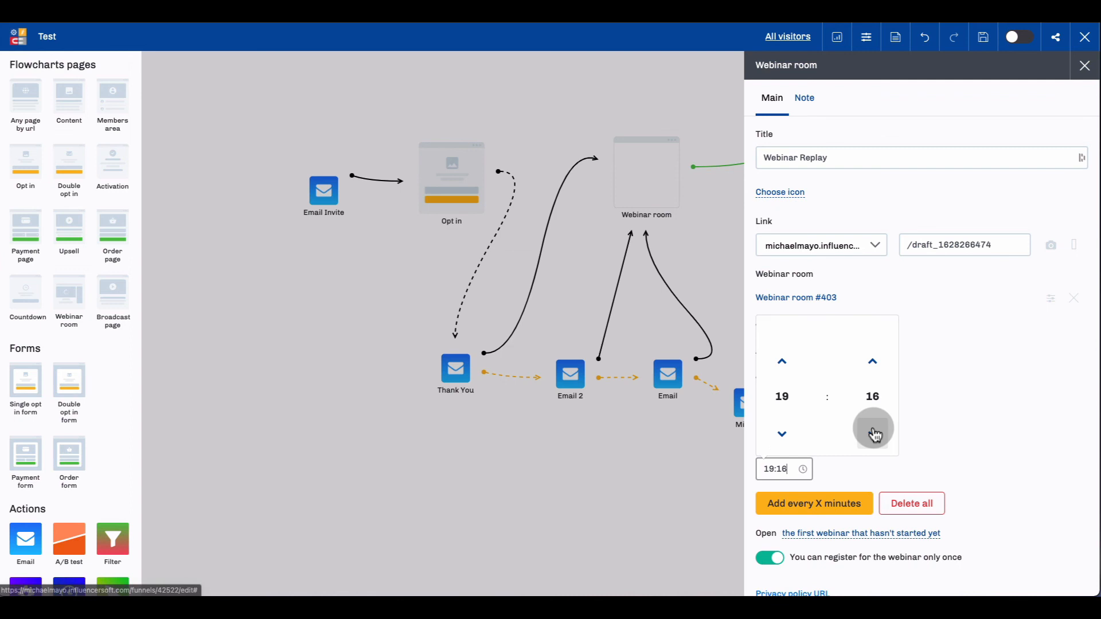
click(871, 396)
click(776, 373)
click(955, 381)
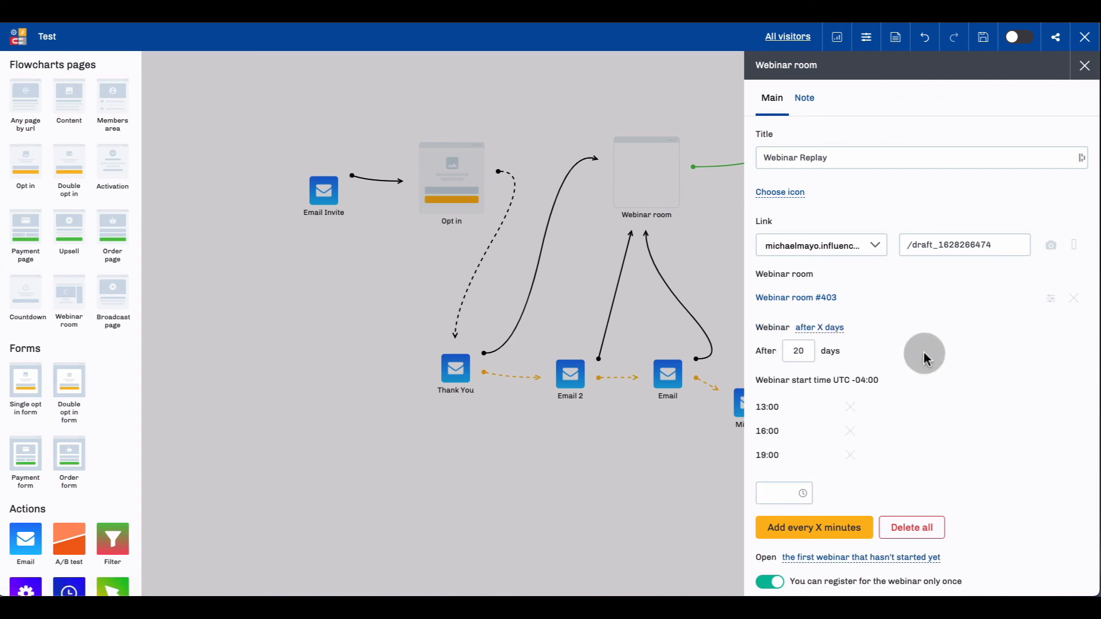
Review the remaining Webinar Replay settings, close them and save the funnel.
scroll(904, 329, down, 1)
scroll(903, 329, down, 1)
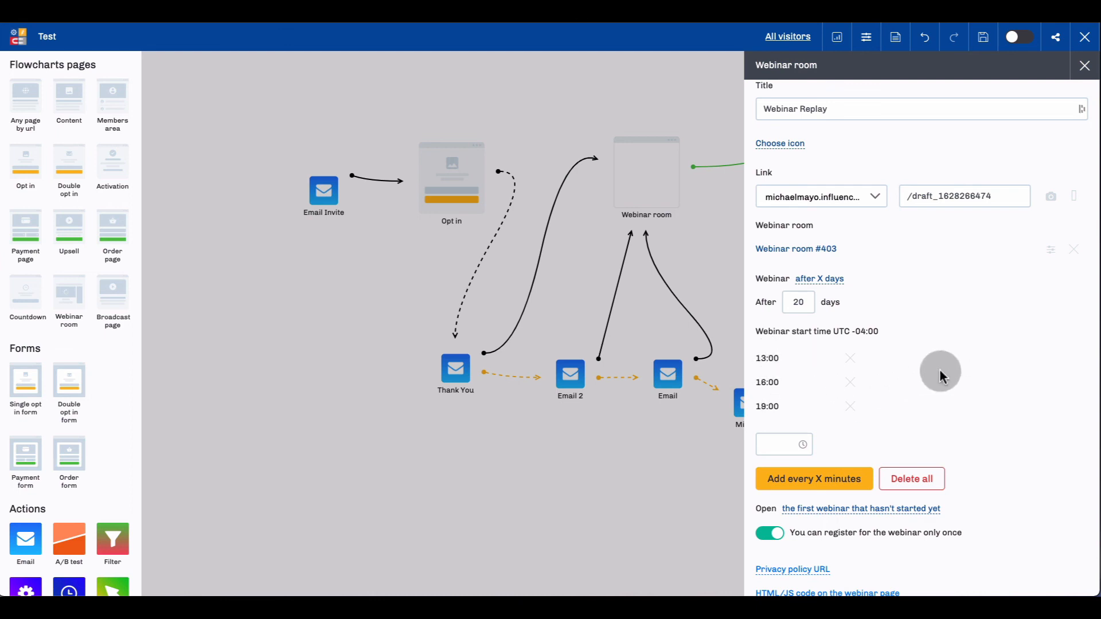
scroll(936, 369, down, 1)
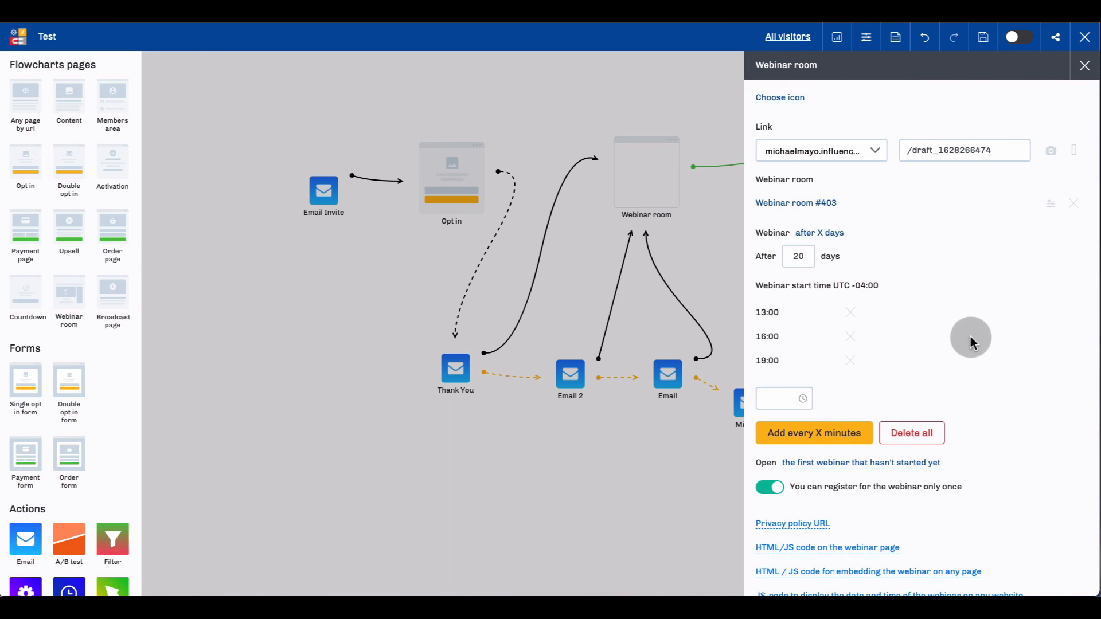
scroll(924, 353, down, 1)
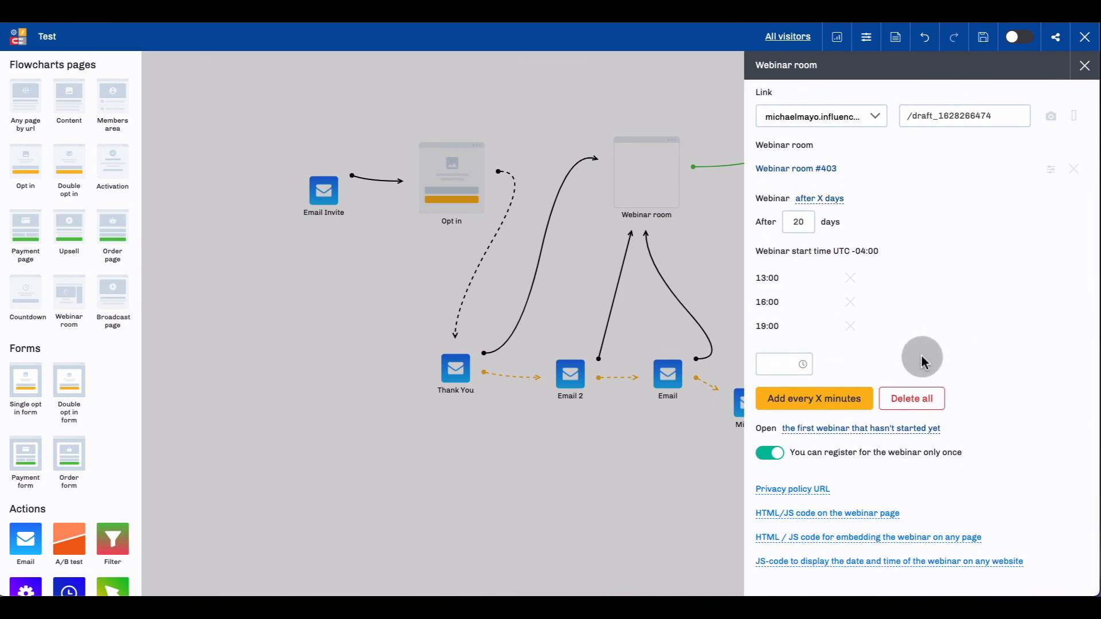
scroll(941, 373, up, 3)
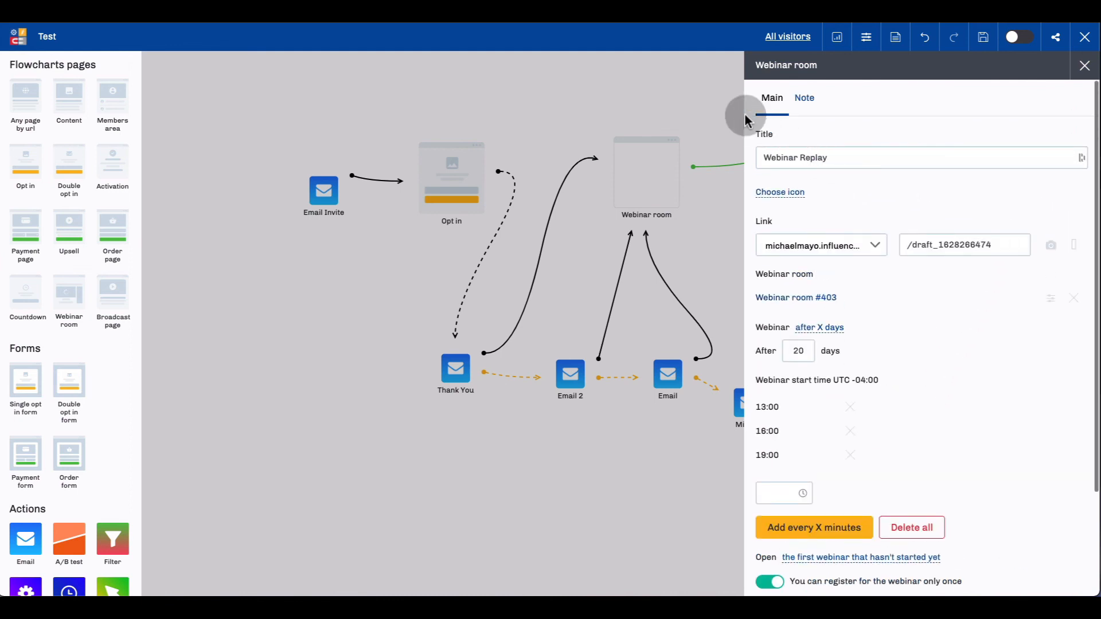
click(715, 93)
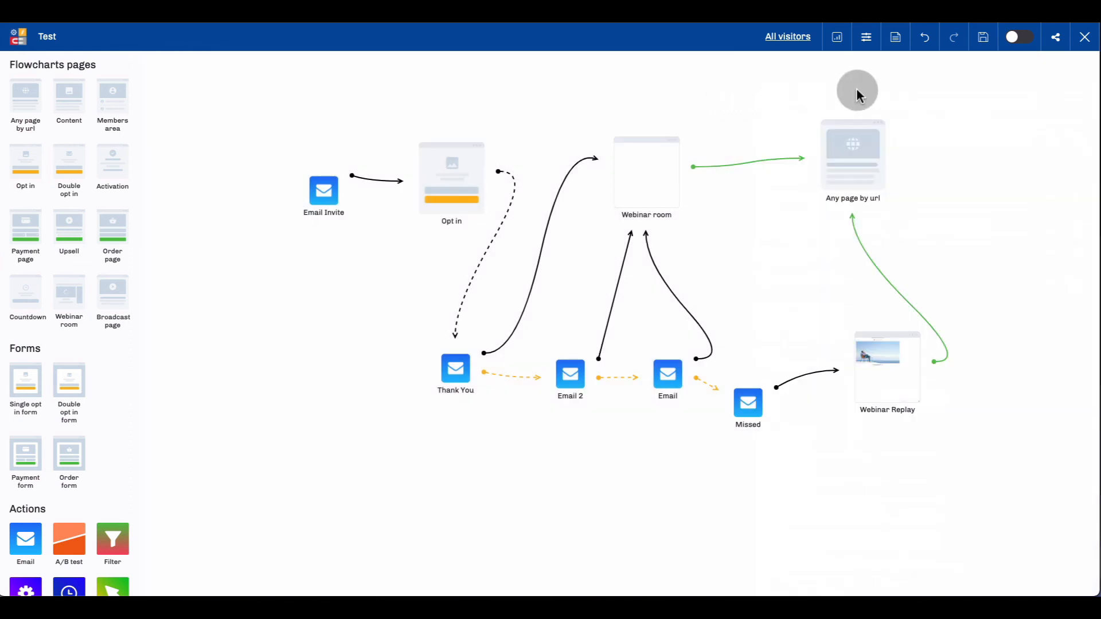
click(984, 41)
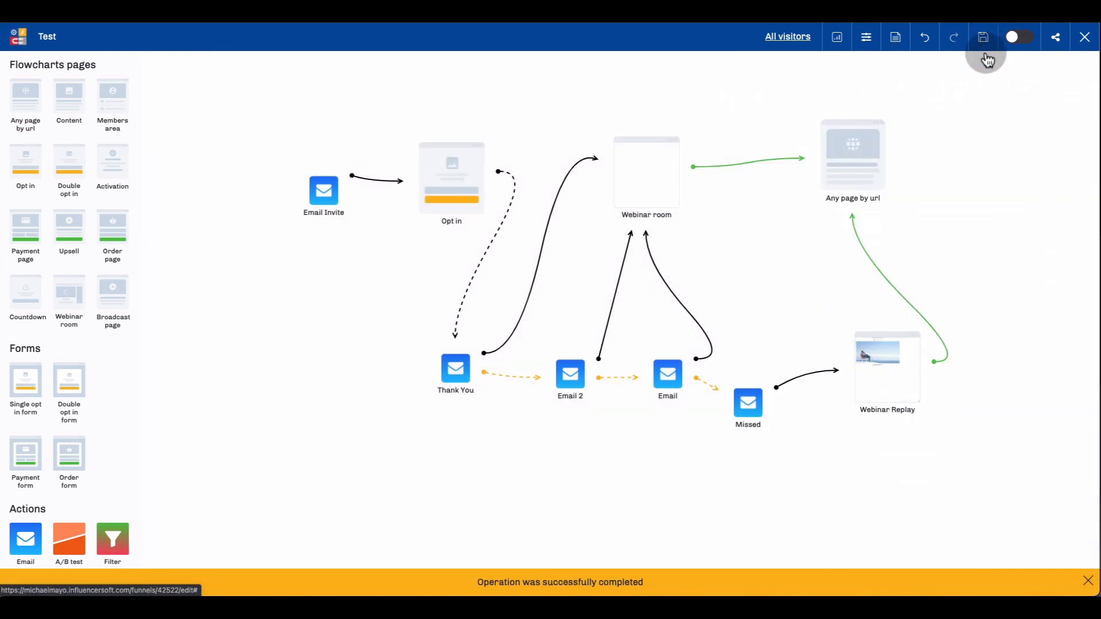